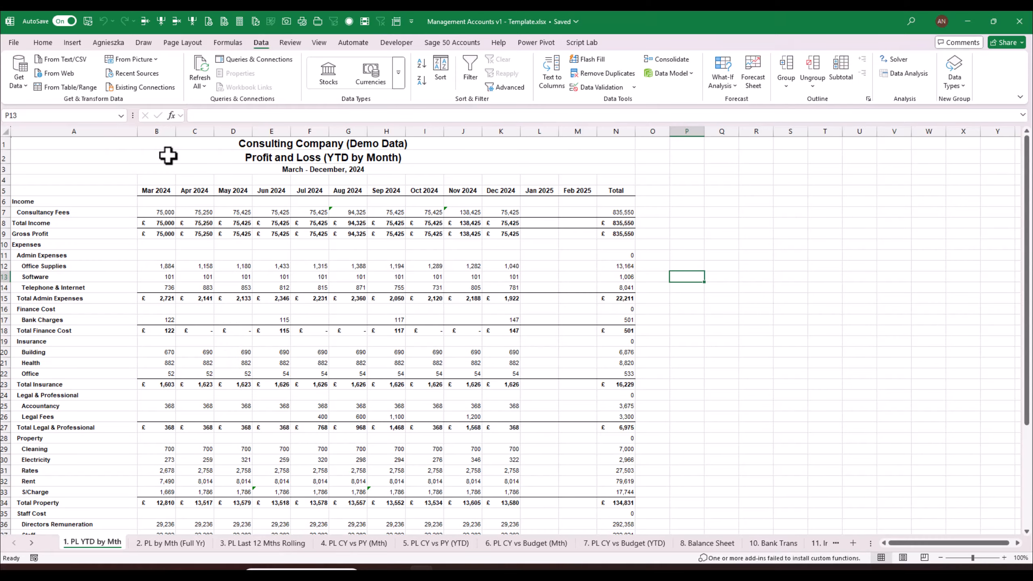
- Save a copy of the template workbook on OneDrive as 'Management Accounts v2 - add DATA'
{"action": "left_click", "coordinate": [347, 309]}
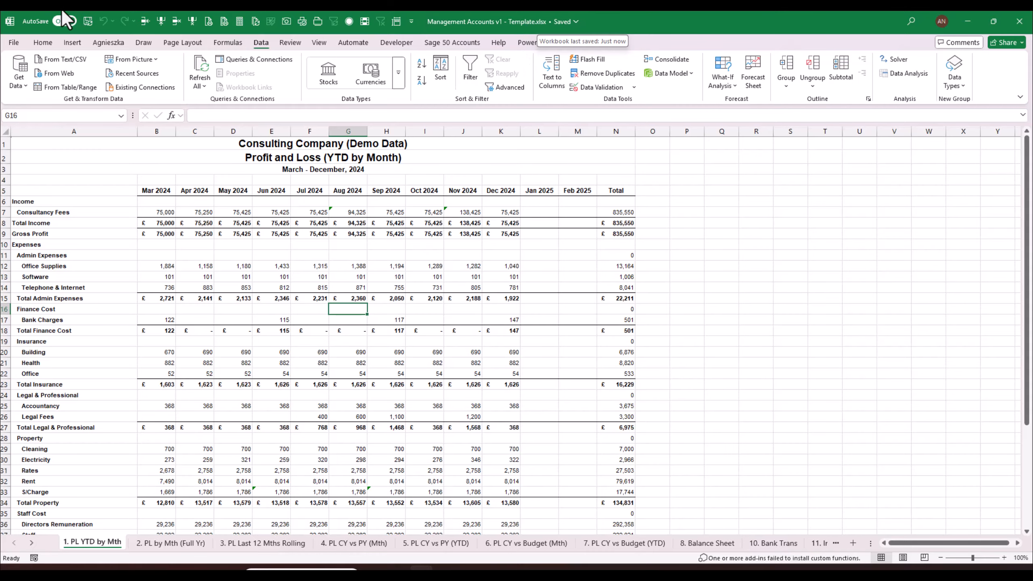
{"action": "left_click", "coordinate": [14, 45]}
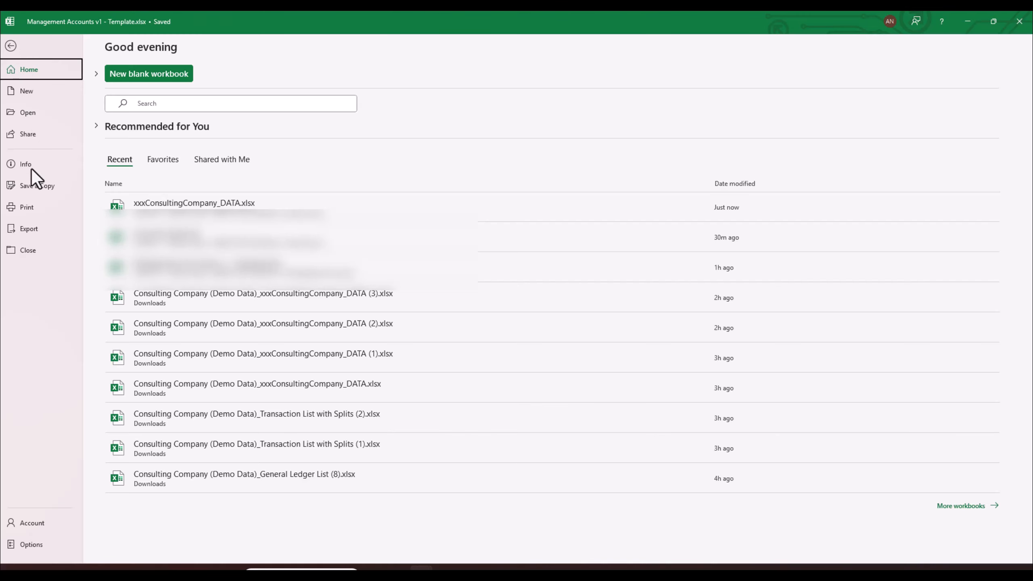
{"action": "left_click", "coordinate": [34, 186]}
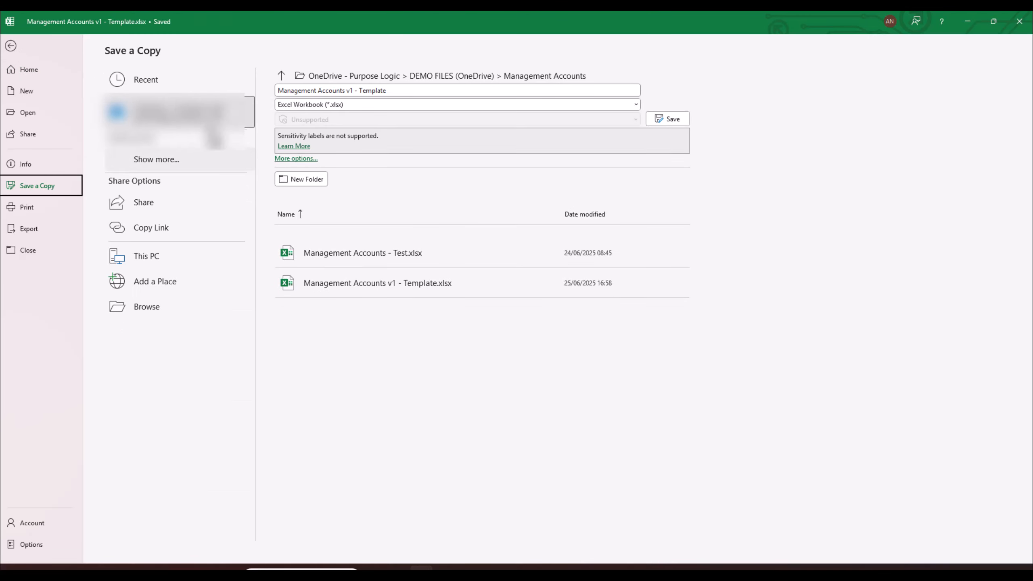
{"action": "left_click", "coordinate": [397, 90]}
{"action": "left_click", "coordinate": [351, 90]}
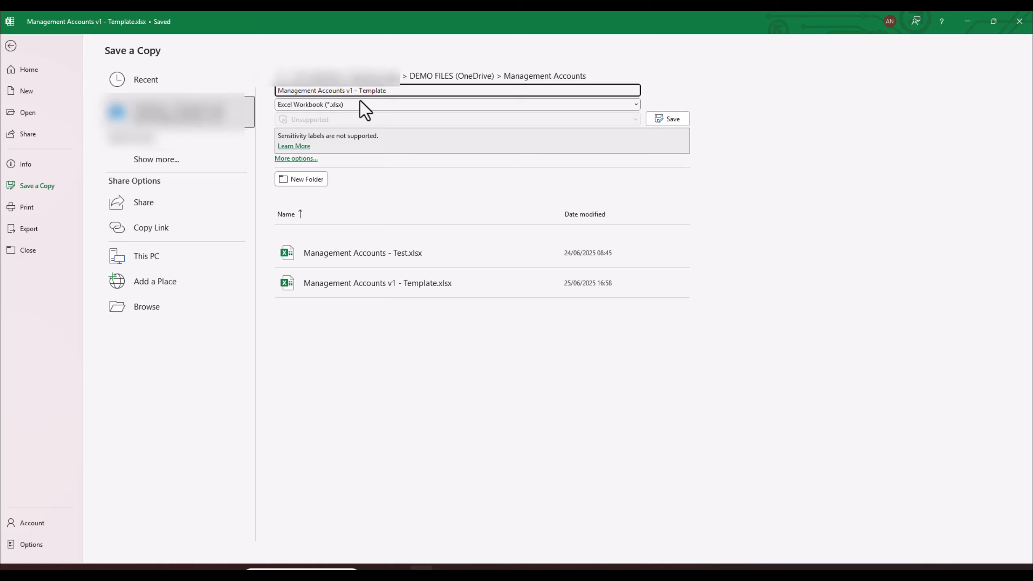
{"action": "type", "text": "2"}
{"action": "key", "text": "End"}
{"action": "key", "text": "BackSpace"}
{"action": "key", "text": "BackSpace"}
{"action": "key", "text": "BackSpace"}
{"action": "key", "text": "BackSpace"}
{"action": "key", "text": "BackSpace"}
{"action": "key", "text": "BackSpace"}
{"action": "key", "text": "BackSpace"}
{"action": "key", "text": "BackSpace"}
{"action": "type", "text": "add D"}
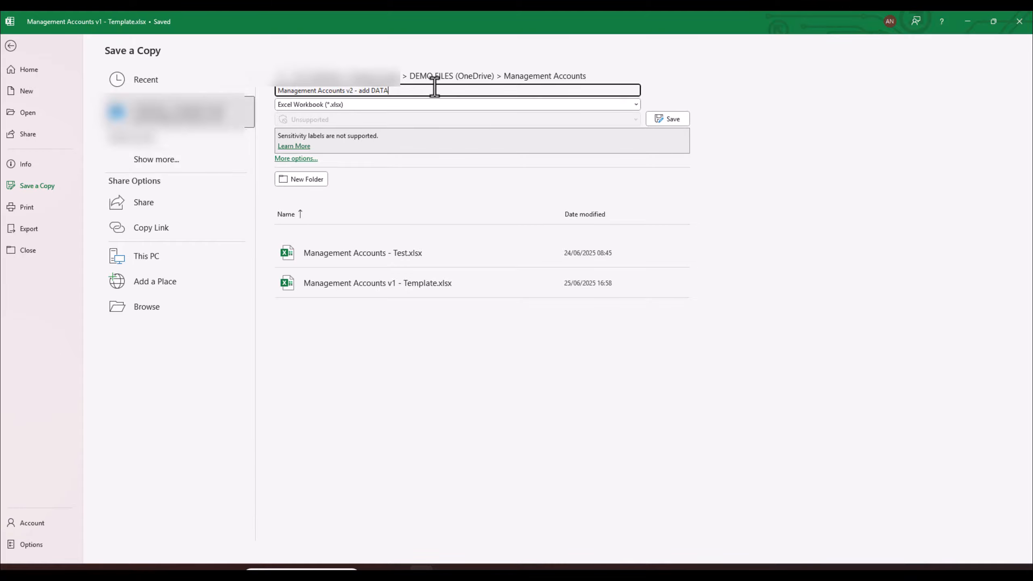
{"action": "left_click", "coordinate": [666, 119]}
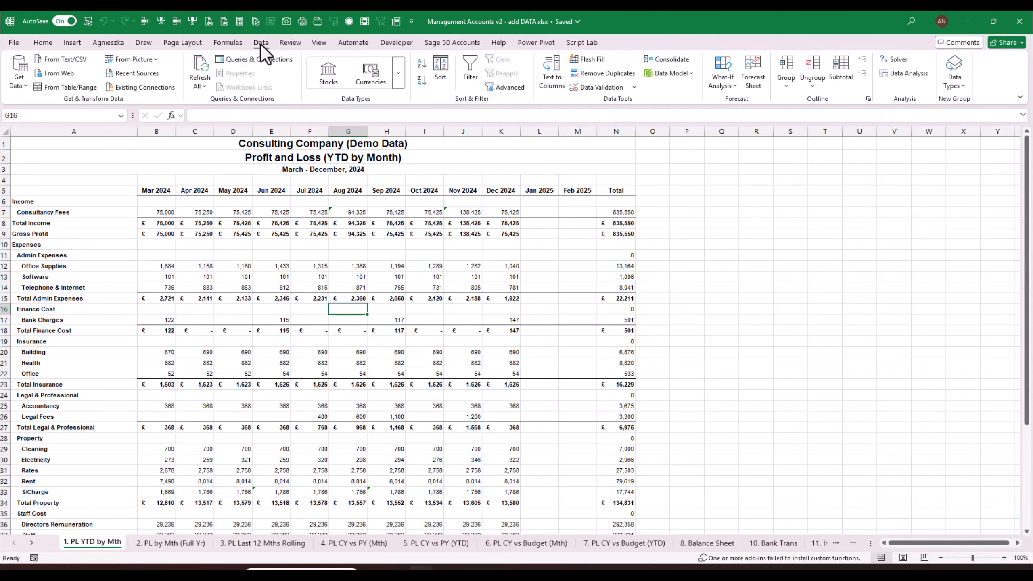
- Connect From Web to the pasted xxxConsultingCompany_DATA link with its '?web=1' ending removed
{"action": "left_click", "coordinate": [58, 74]}
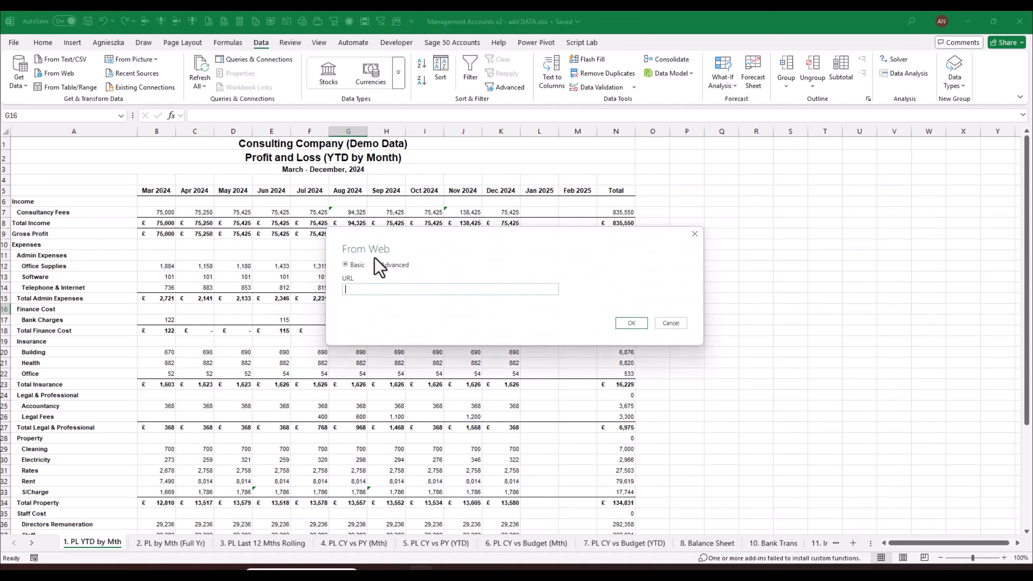
{"action": "right_click", "coordinate": [371, 291]}
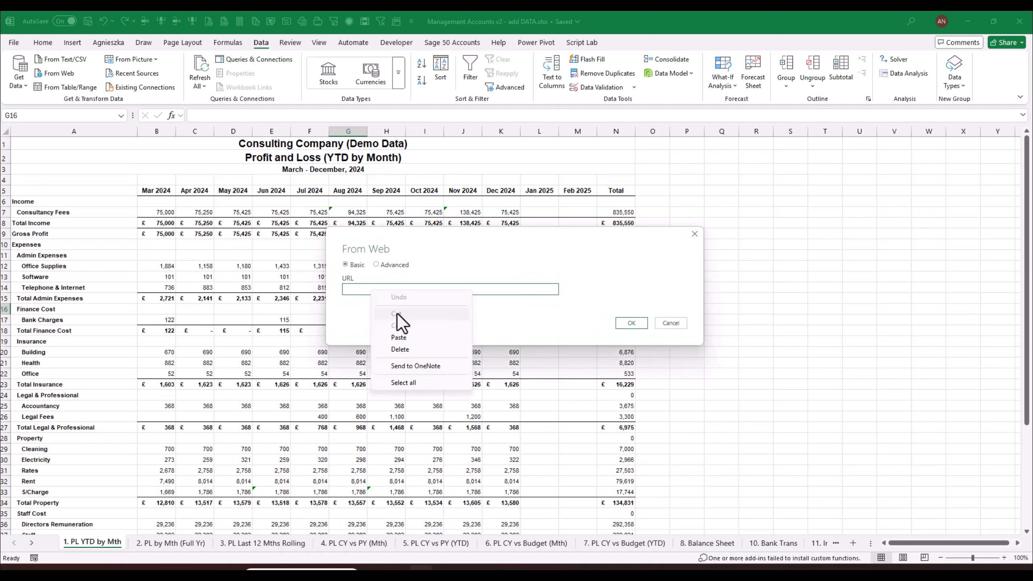
{"action": "left_click", "coordinate": [399, 337]}
{"action": "key", "text": "BackSpace"}
{"action": "key", "text": "BackSpace"}
{"action": "key", "text": "BackSpace"}
{"action": "key", "text": "BackSpace"}
{"action": "key", "text": "BackSpace"}
{"action": "key", "text": "BackSpace"}
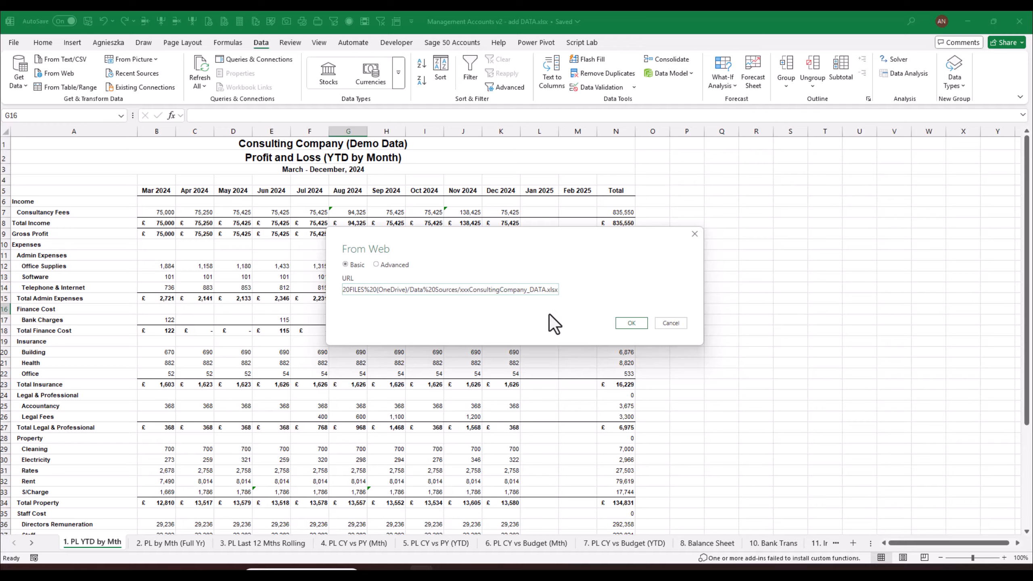
{"action": "left_click", "coordinate": [631, 323]}
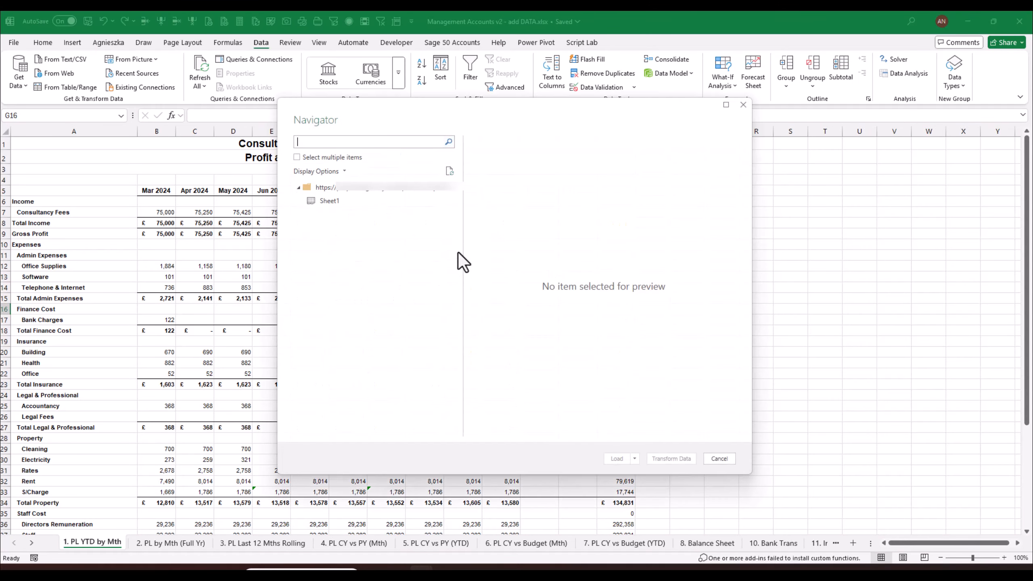
- Preview Sheet1 in the Navigator and load it into Power Query Editor for transforming
{"action": "left_click", "coordinate": [331, 201]}
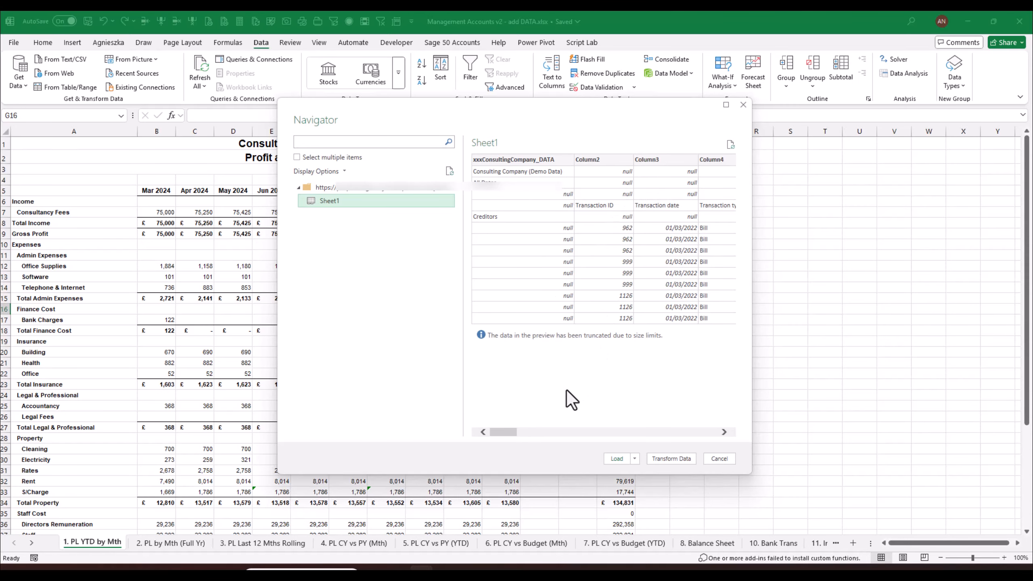
{"action": "left_click_drag", "start_coordinate": [503, 432], "coordinate": [540, 433]}
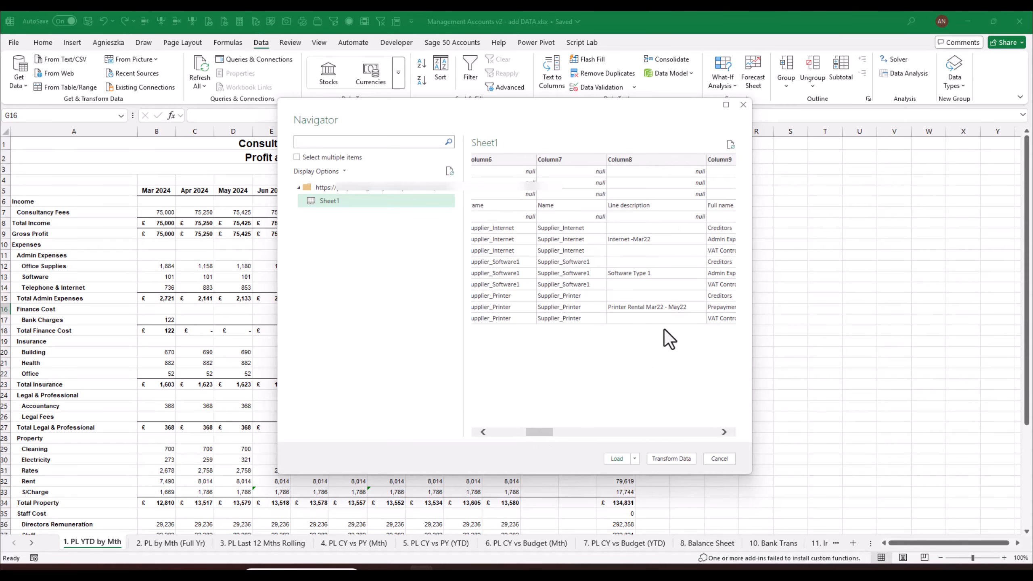
{"action": "left_click", "coordinate": [667, 457]}
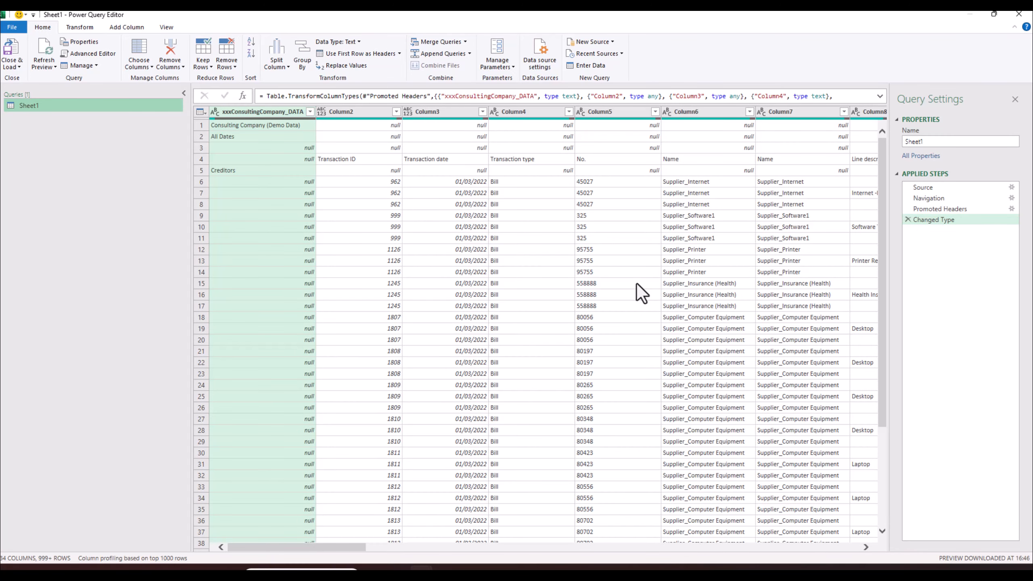
- Change the query name from Sheet1 to DATA in Query Settings
{"action": "double_click", "coordinate": [938, 141]}
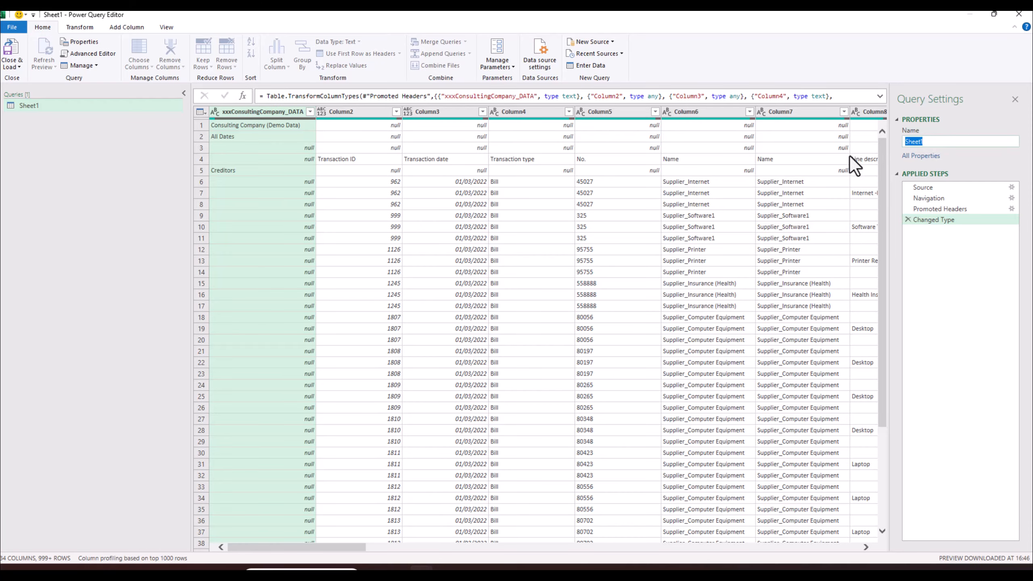
{"action": "type", "text": "DATA"}
{"action": "key", "text": "Return"}
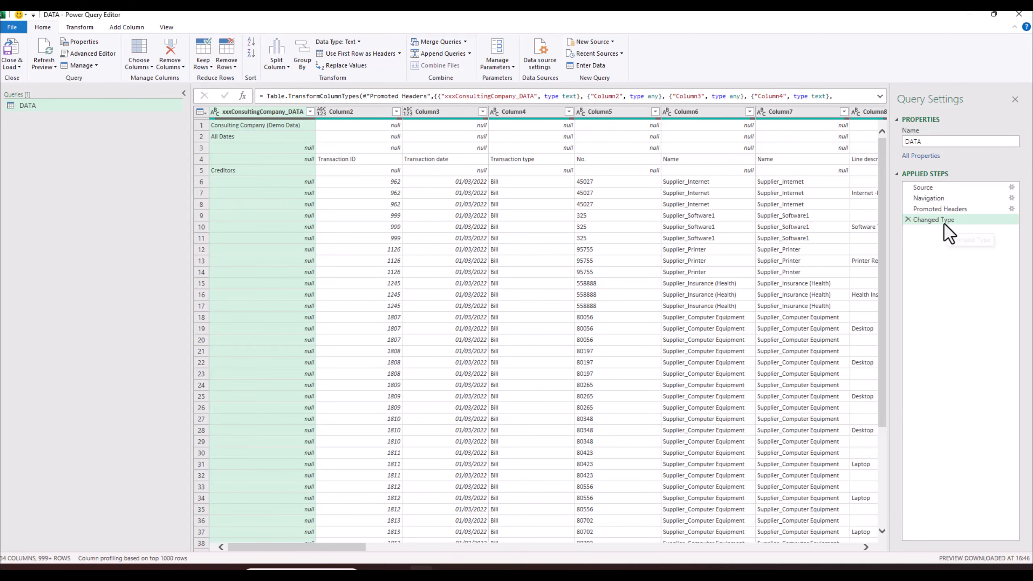
- Inspect the Source step's full file path in the expanded formula bar
{"action": "left_click", "coordinate": [934, 186]}
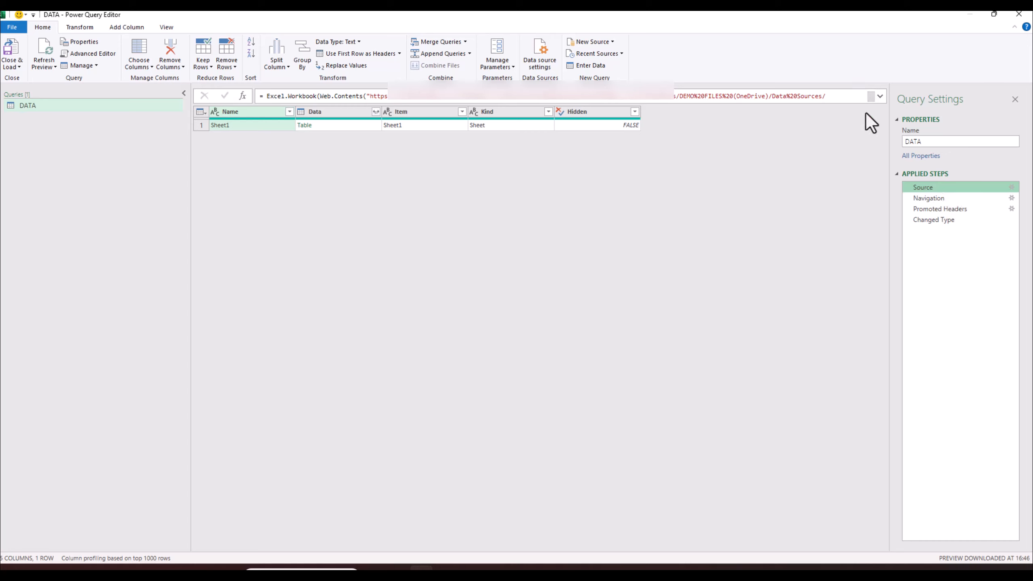
{"action": "left_click", "coordinate": [881, 98]}
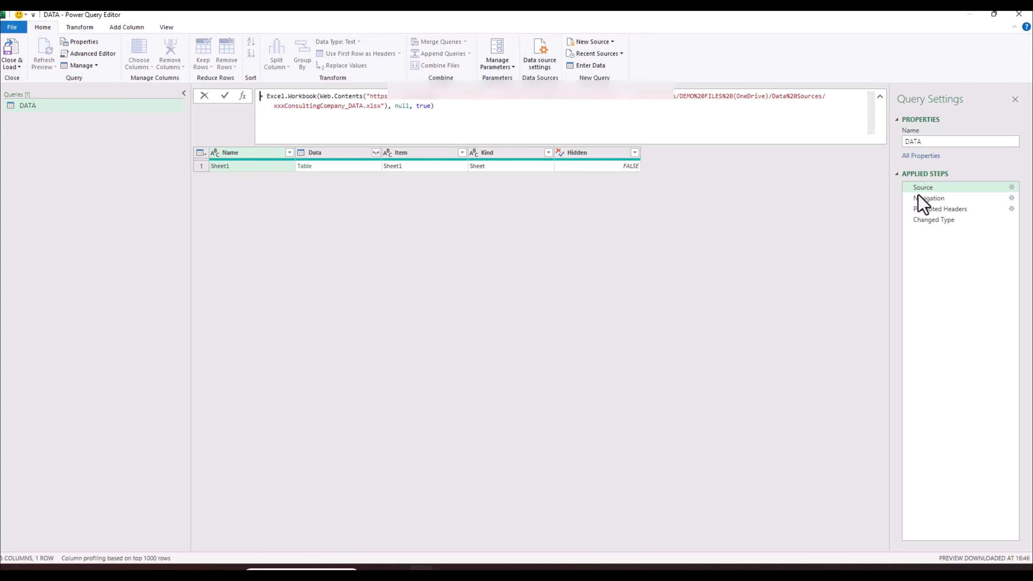
{"action": "left_click", "coordinate": [969, 189]}
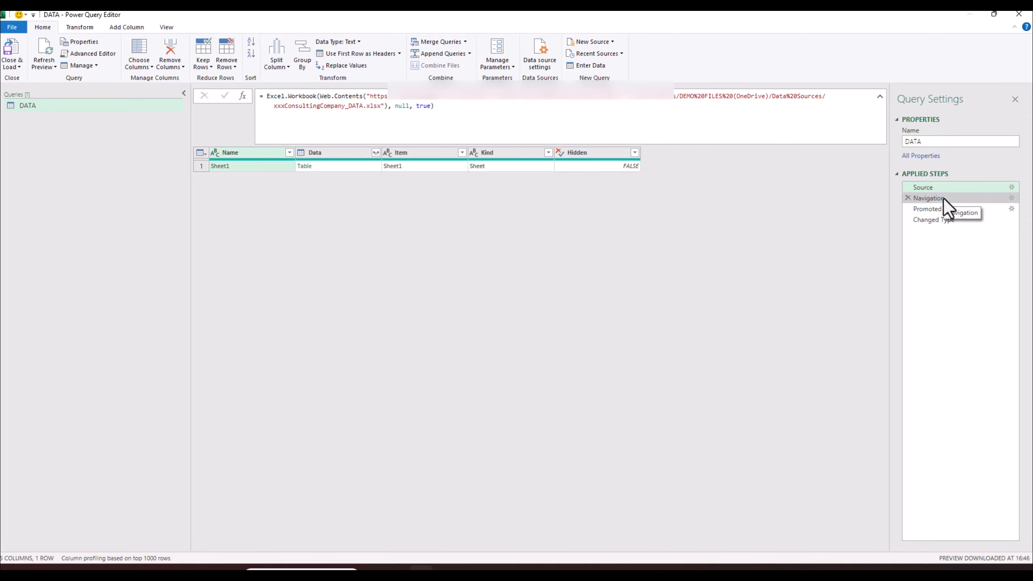
- Review the Navigation step, then delete the Changed Type and Promoted Headers steps
{"action": "left_click", "coordinate": [942, 198]}
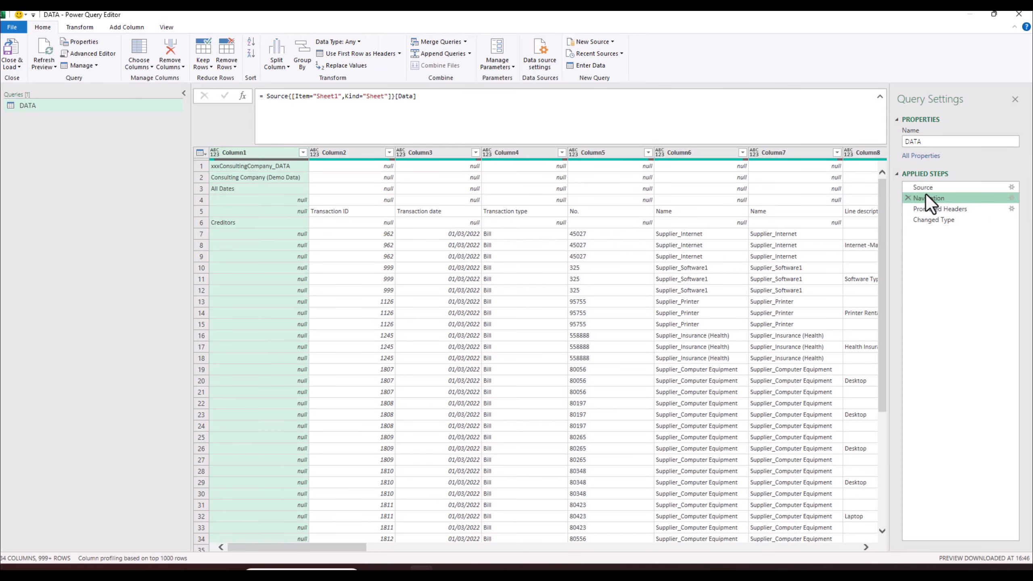
{"action": "left_click", "coordinate": [936, 208]}
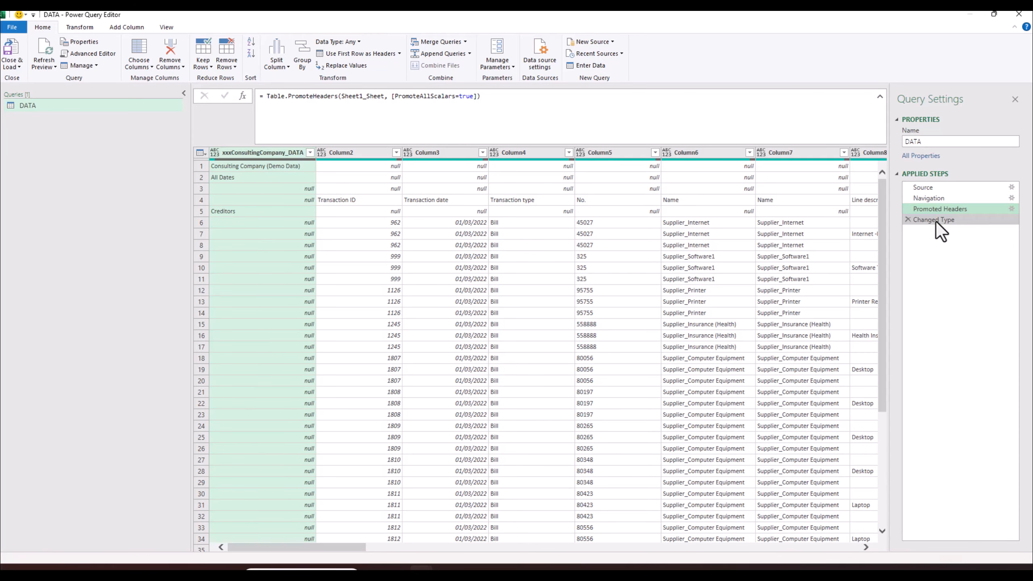
{"action": "left_click", "coordinate": [936, 222]}
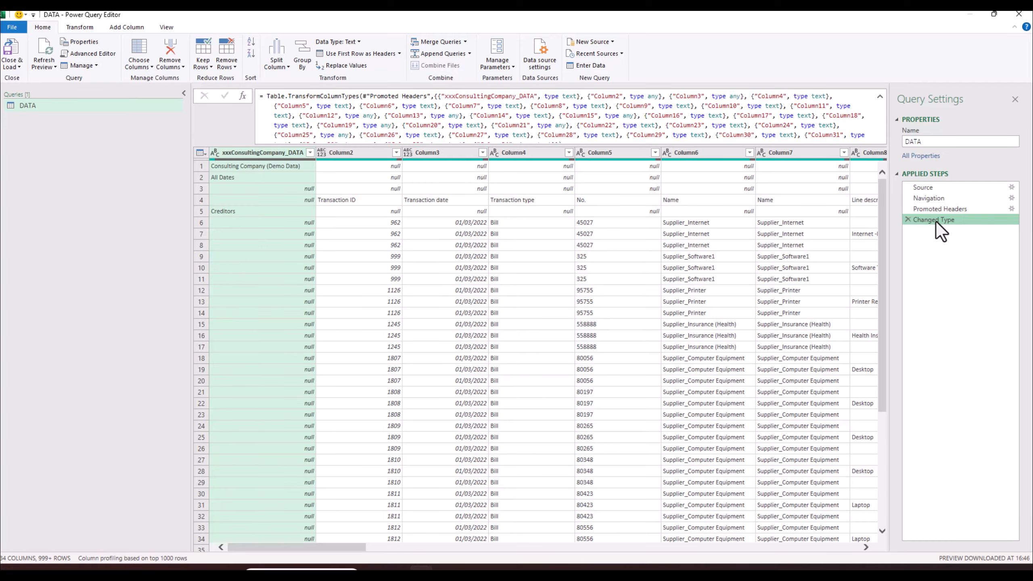
{"action": "left_click", "coordinate": [908, 219]}
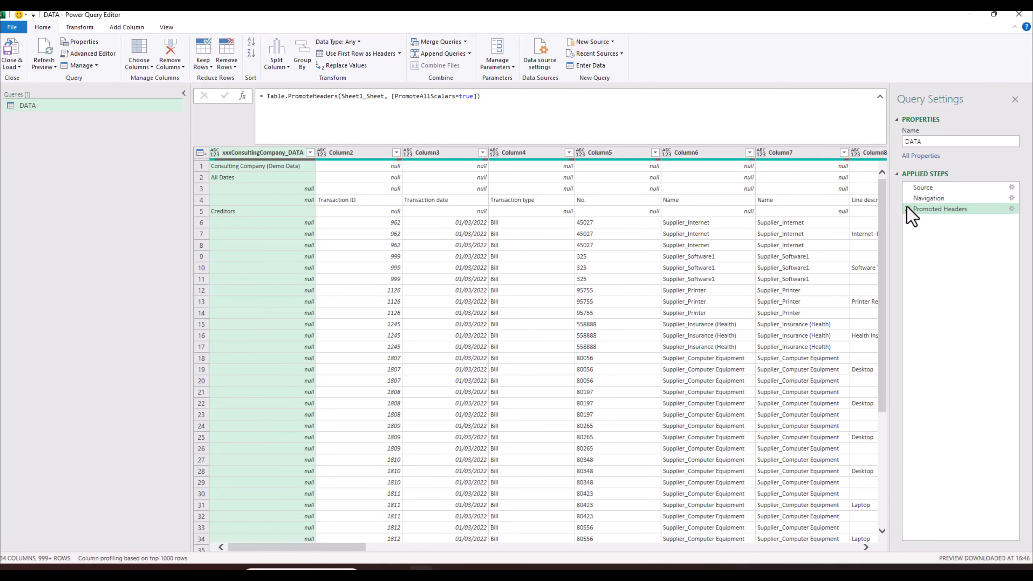
{"action": "left_click", "coordinate": [908, 208]}
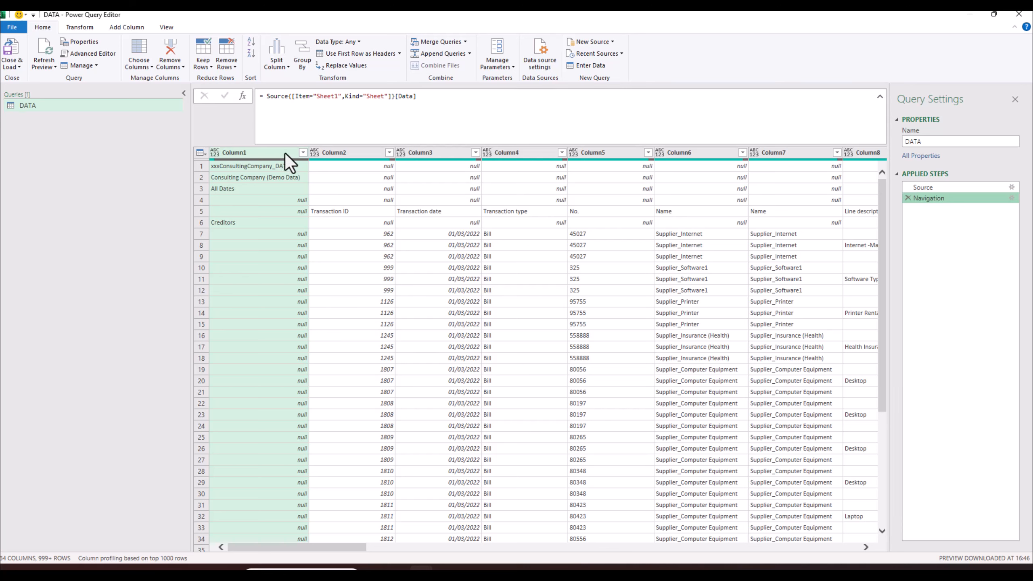
- Filter Column1's values after loading its complete value list
{"action": "left_click", "coordinate": [302, 152]}
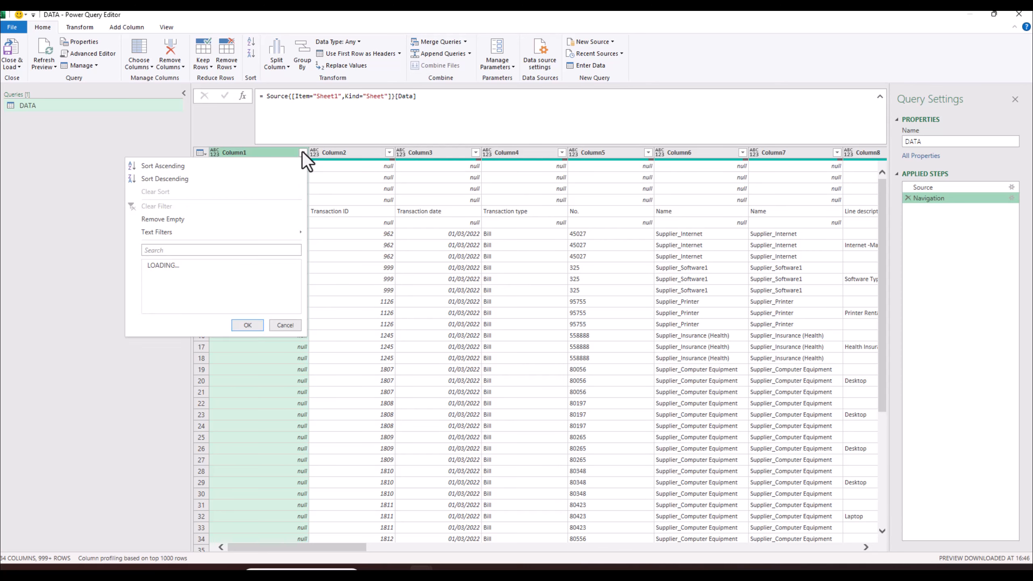
{"action": "left_click", "coordinate": [292, 345]}
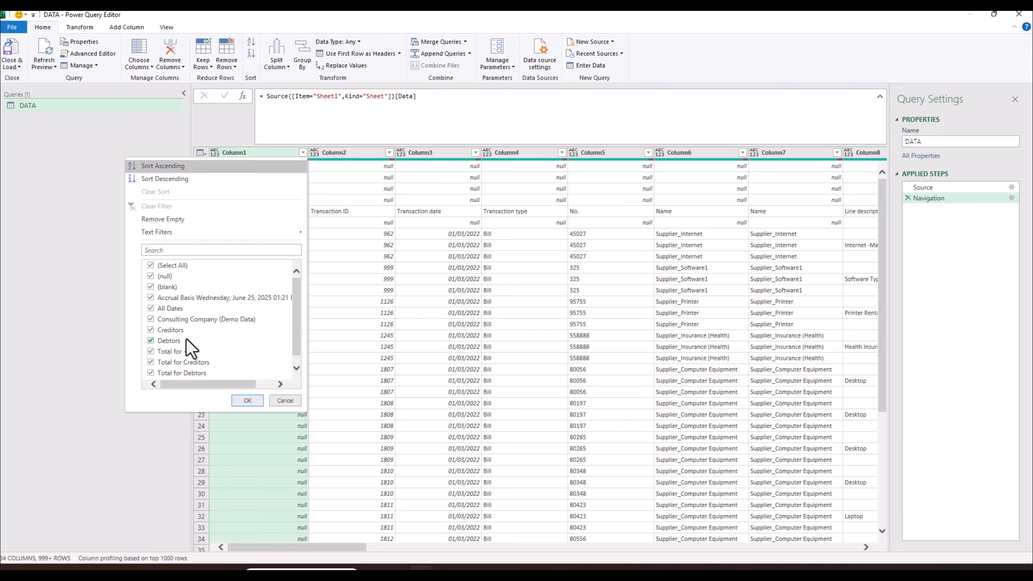
{"action": "left_click_drag", "start_coordinate": [294, 329], "coordinate": [295, 344]}
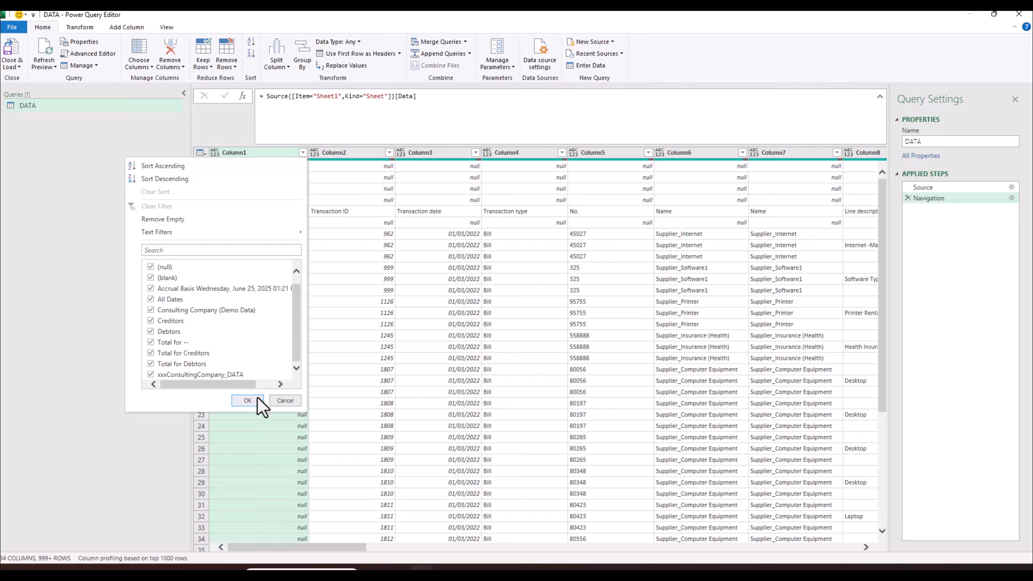
{"action": "left_click", "coordinate": [251, 399]}
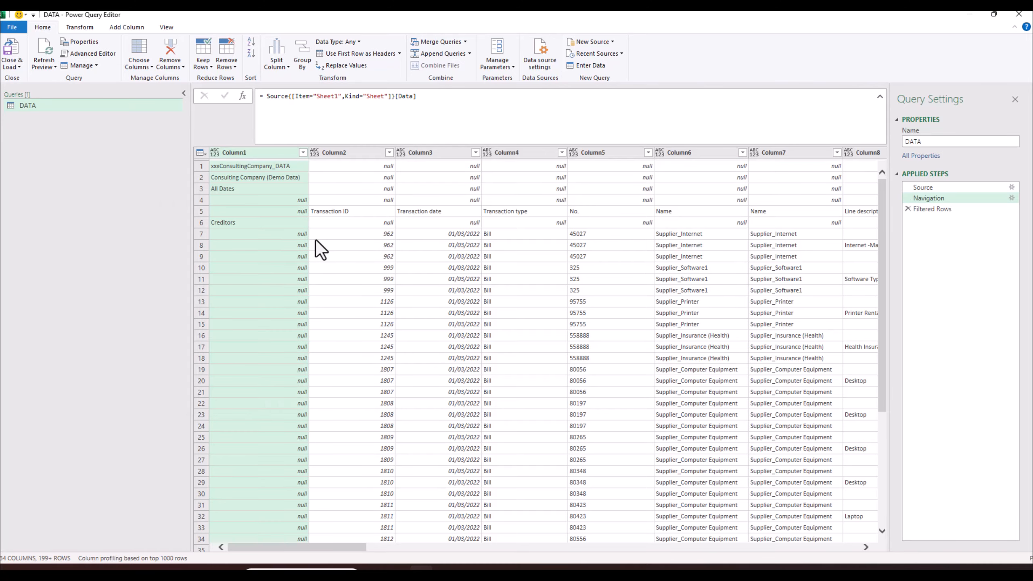
- Remove Column1 from the DATA query
{"action": "left_click", "coordinate": [303, 152]}
{"action": "left_click", "coordinate": [281, 152]}
{"action": "right_click", "coordinate": [281, 152]}
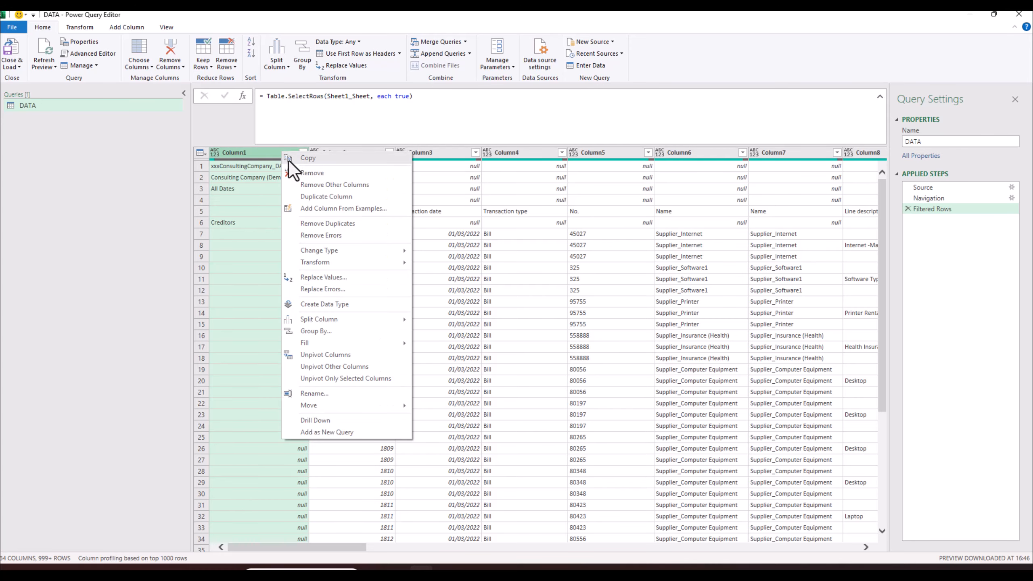
{"action": "left_click", "coordinate": [306, 175]}
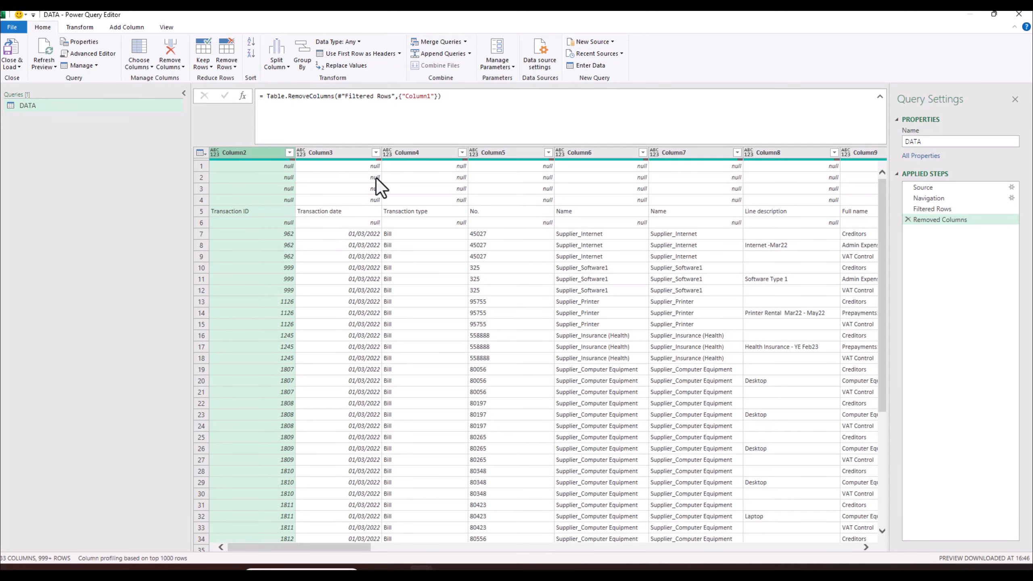
- Collapse the formula bar to show more rows and scroll across the columns
{"action": "left_click_drag", "start_coordinate": [362, 546], "coordinate": [676, 562]}
{"action": "left_click", "coordinate": [880, 97]}
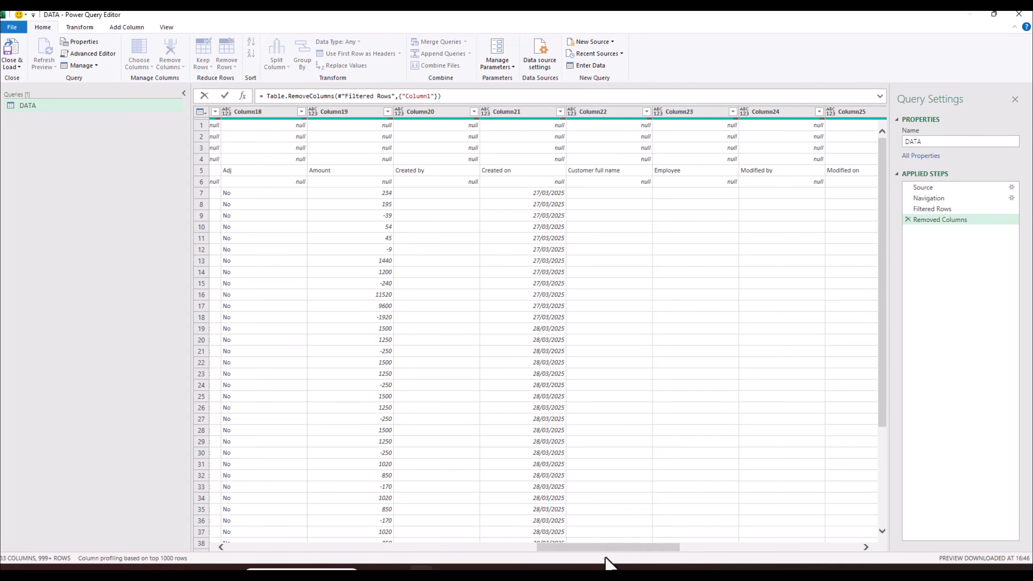
{"action": "left_click_drag", "start_coordinate": [651, 548], "coordinate": [226, 549]}
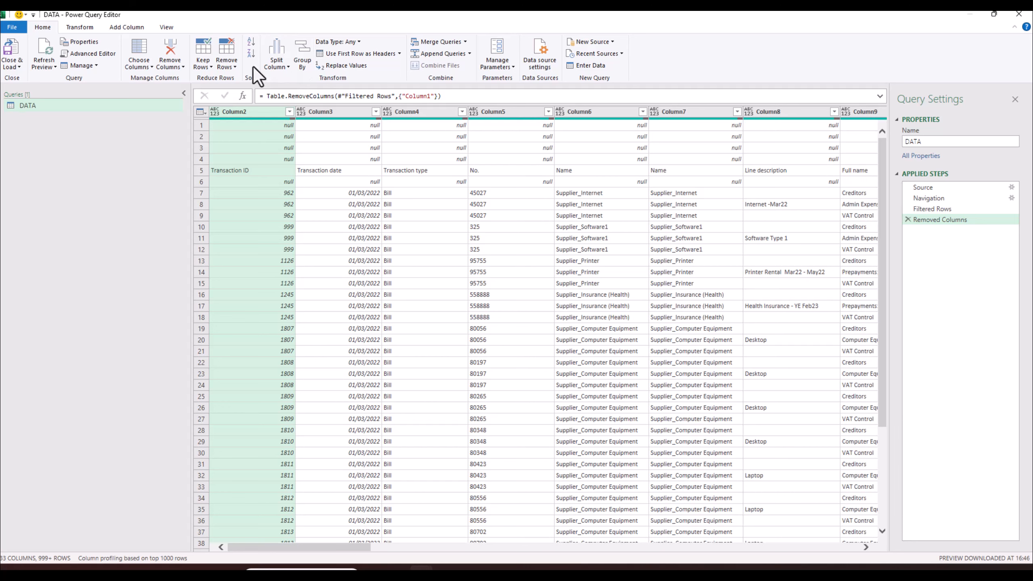
- Remove the top 4 rows so the Transaction ID row comes first
{"action": "left_click", "coordinate": [236, 63]}
{"action": "left_click", "coordinate": [254, 79]}
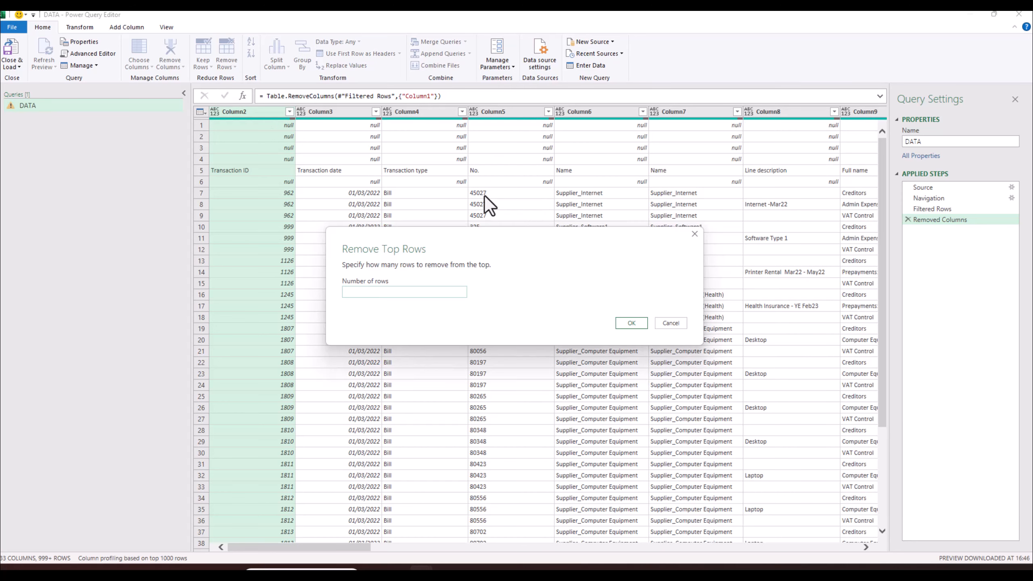
{"action": "type", "text": "4"}
{"action": "left_click", "coordinate": [631, 323]}
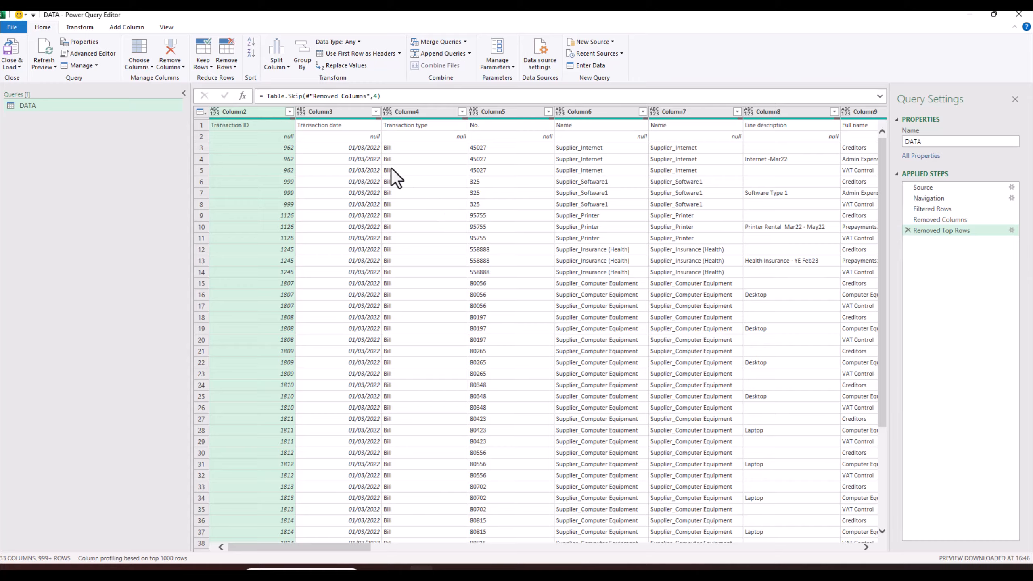
- Check the first-row values Transaction date, Transaction type, No. and Name
{"action": "left_click", "coordinate": [318, 125]}
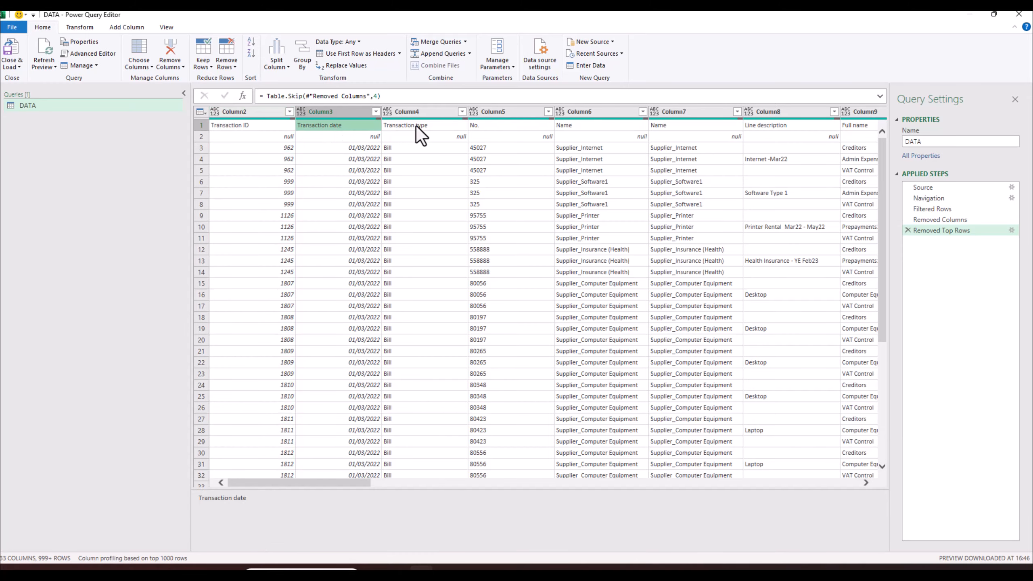
{"action": "left_click", "coordinate": [417, 126]}
{"action": "left_click", "coordinate": [500, 129]}
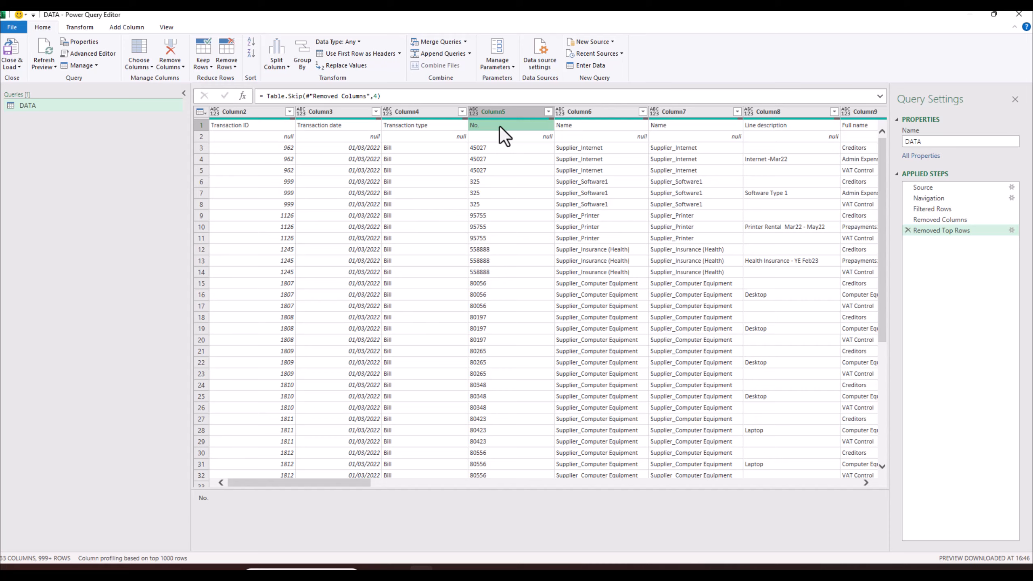
{"action": "left_click", "coordinate": [568, 129]}
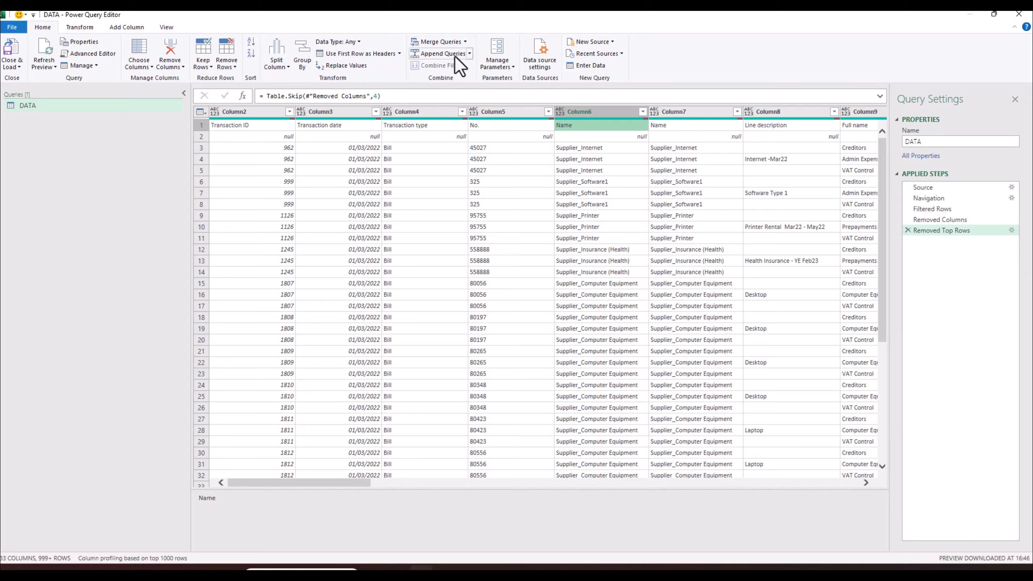
- Promote the first row to headers and review the Promoted Headers and Changed Type steps
{"action": "left_click", "coordinate": [399, 54]}
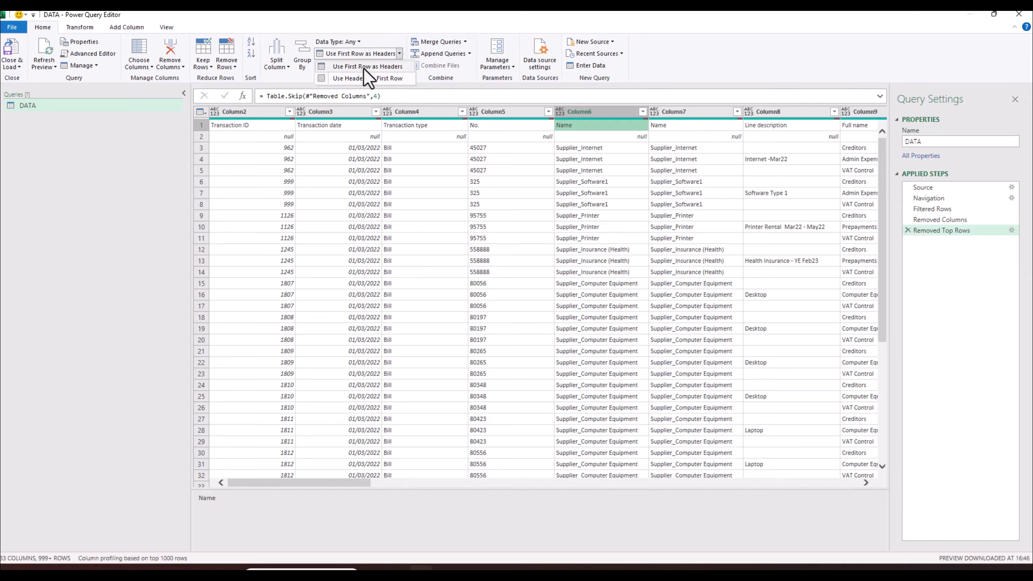
{"action": "left_click", "coordinate": [363, 66]}
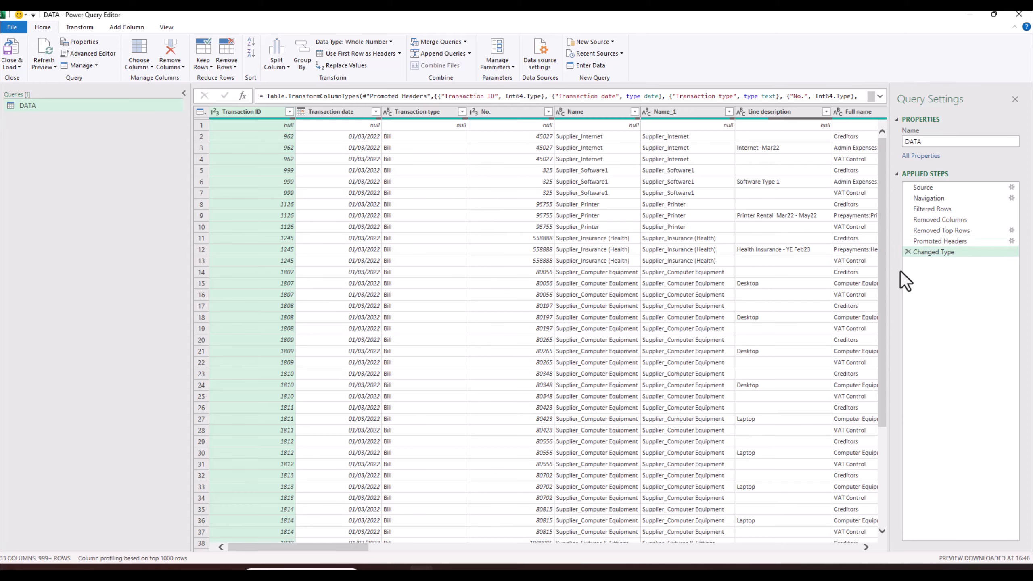
{"action": "left_click", "coordinate": [945, 240]}
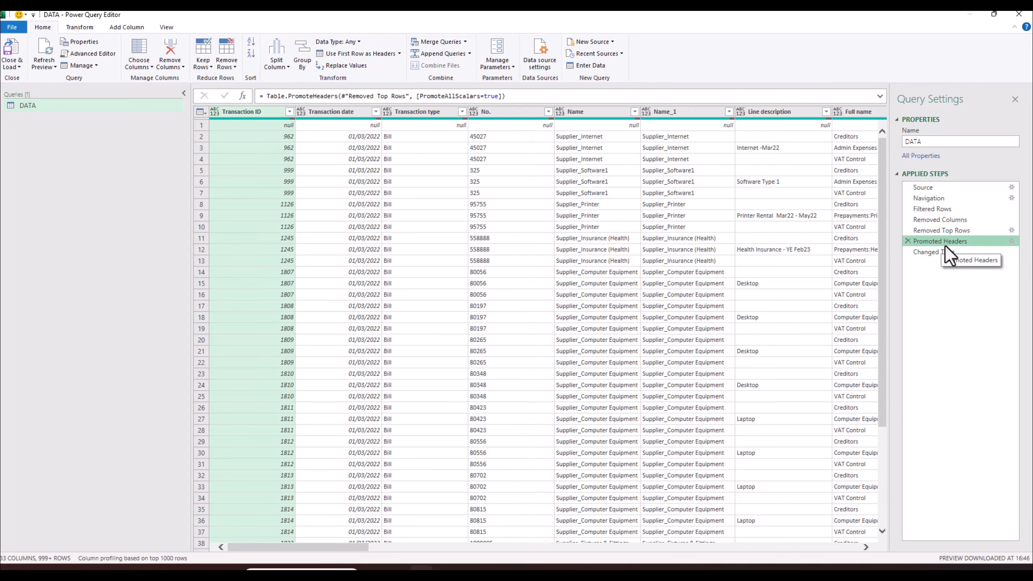
{"action": "left_click", "coordinate": [946, 251]}
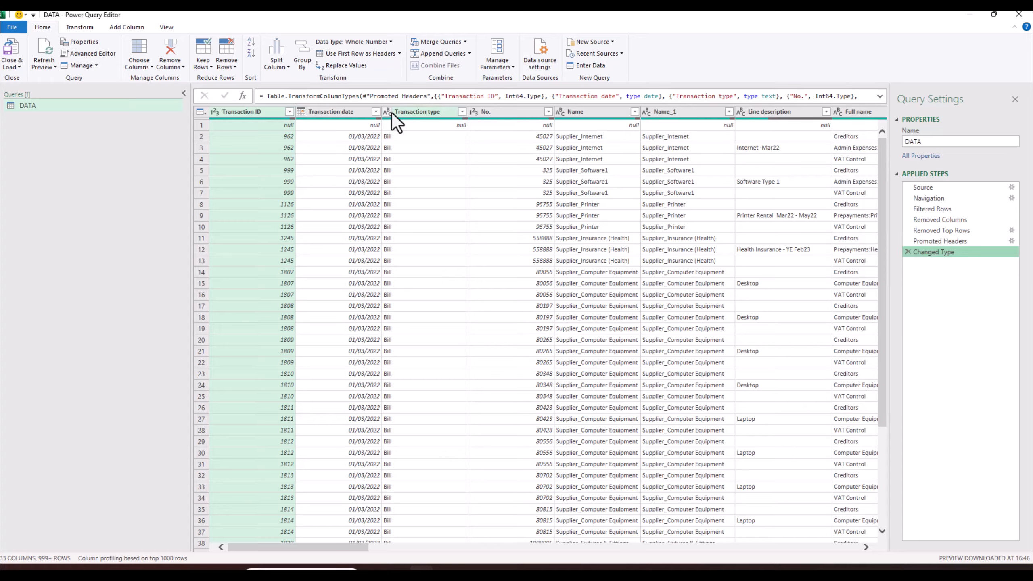
- Change the No. column's type to Text, replacing the current conversion
{"action": "left_click", "coordinate": [487, 114]}
{"action": "right_click", "coordinate": [488, 114]}
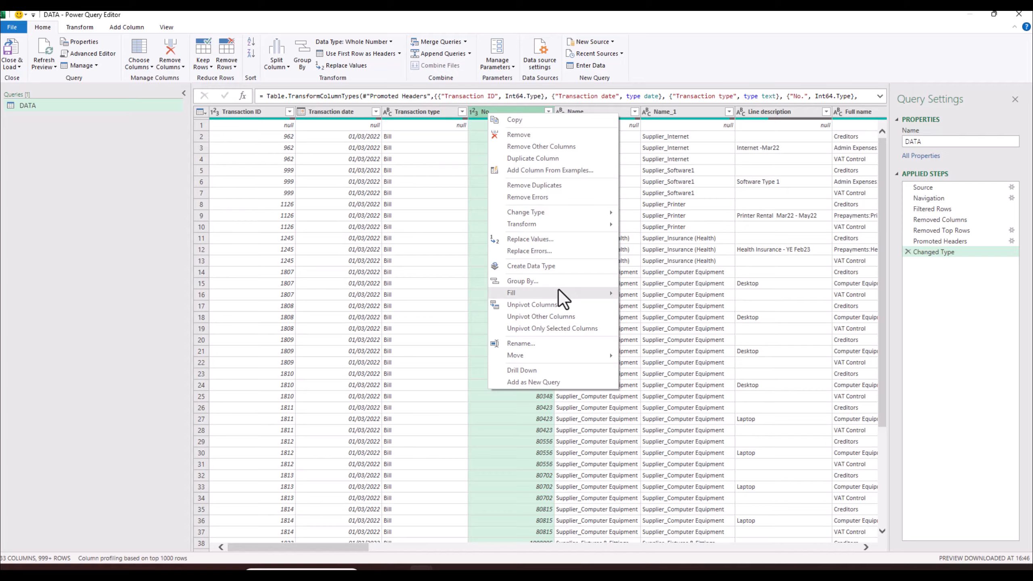
{"action": "mouse_move", "coordinate": [559, 289]}
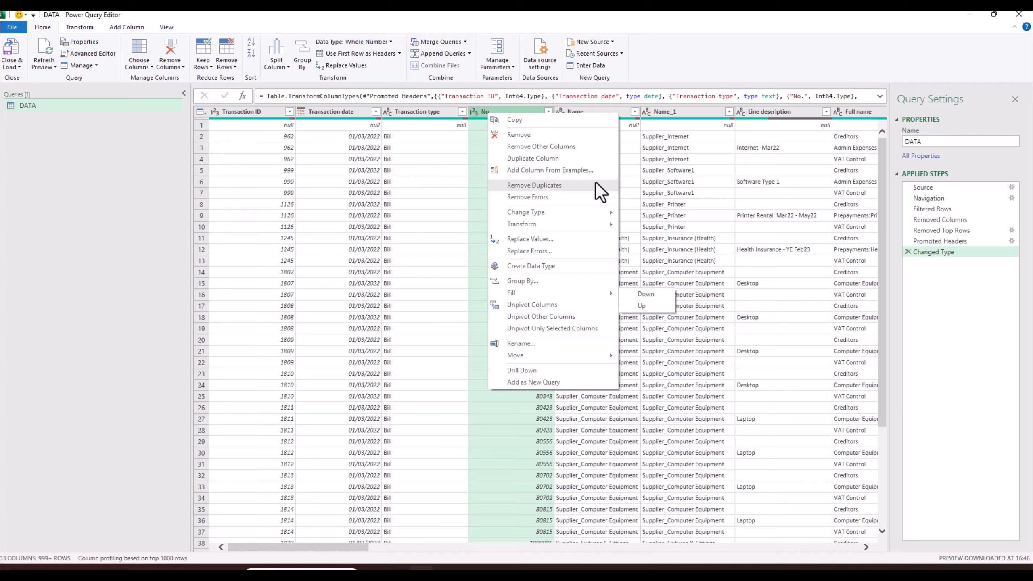
{"action": "mouse_move", "coordinate": [590, 211]}
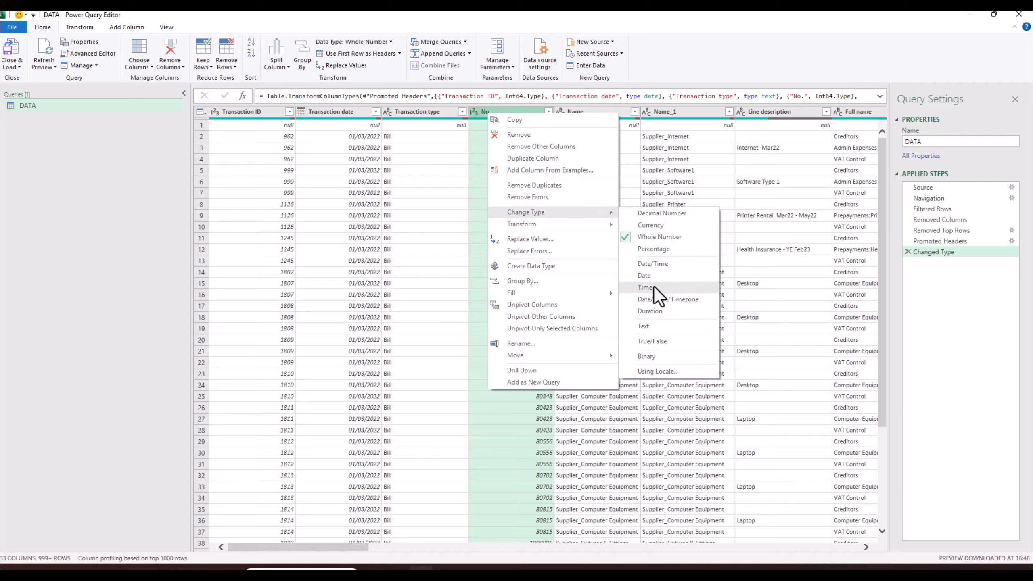
{"action": "left_click", "coordinate": [653, 327]}
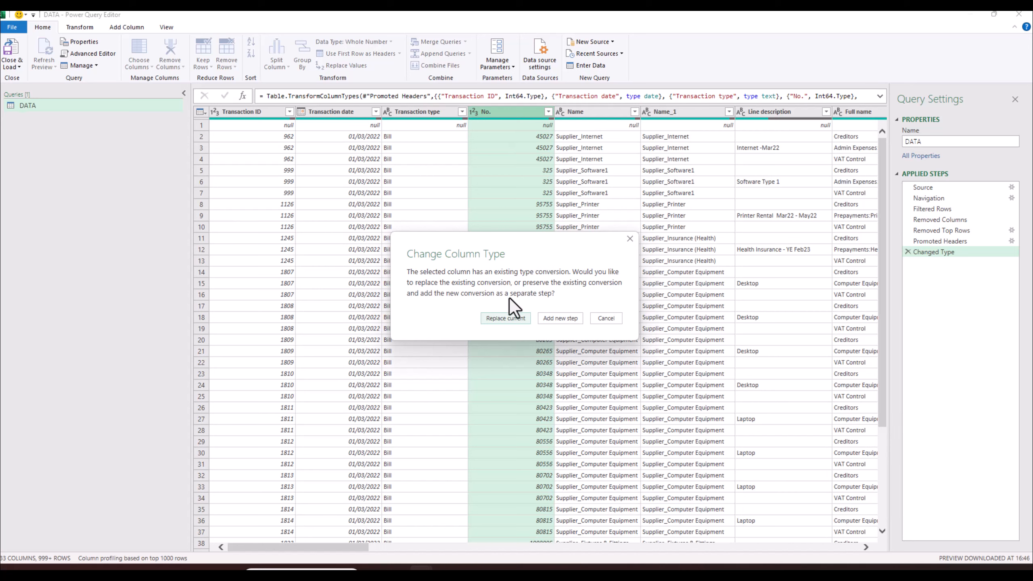
{"action": "left_click", "coordinate": [515, 320]}
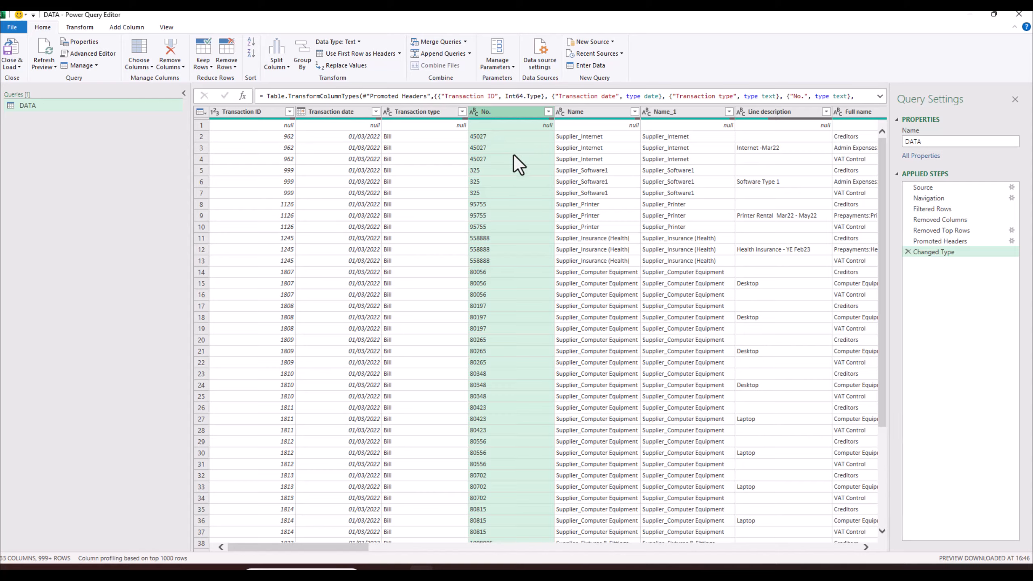
- Compare the Name and Name_1 columns
{"action": "left_click", "coordinate": [570, 111]}
{"action": "left_click", "coordinate": [665, 111]}
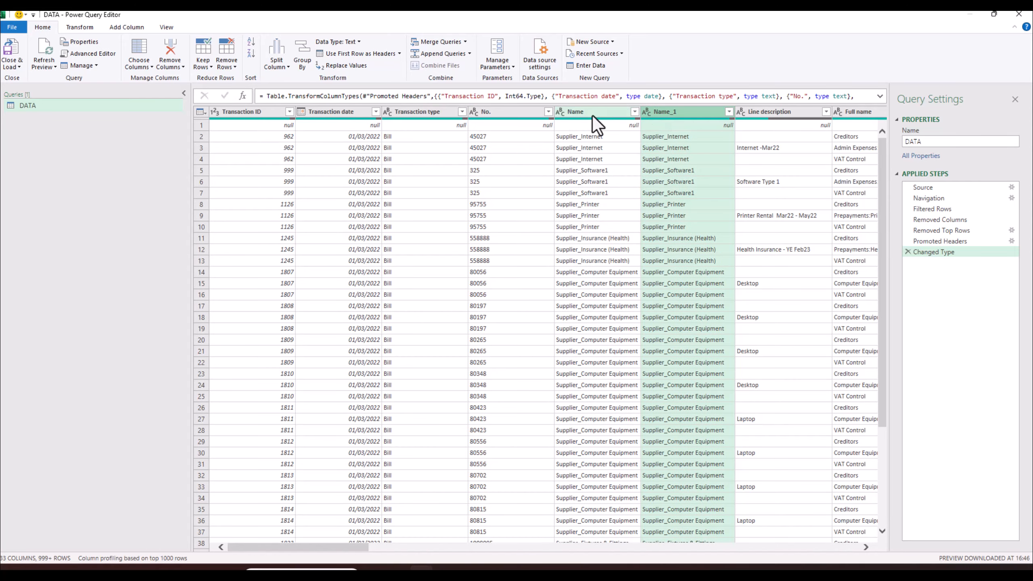
{"action": "left_click", "coordinate": [592, 115]}
{"action": "left_click", "coordinate": [678, 113]}
{"action": "left_click", "coordinate": [866, 547]}
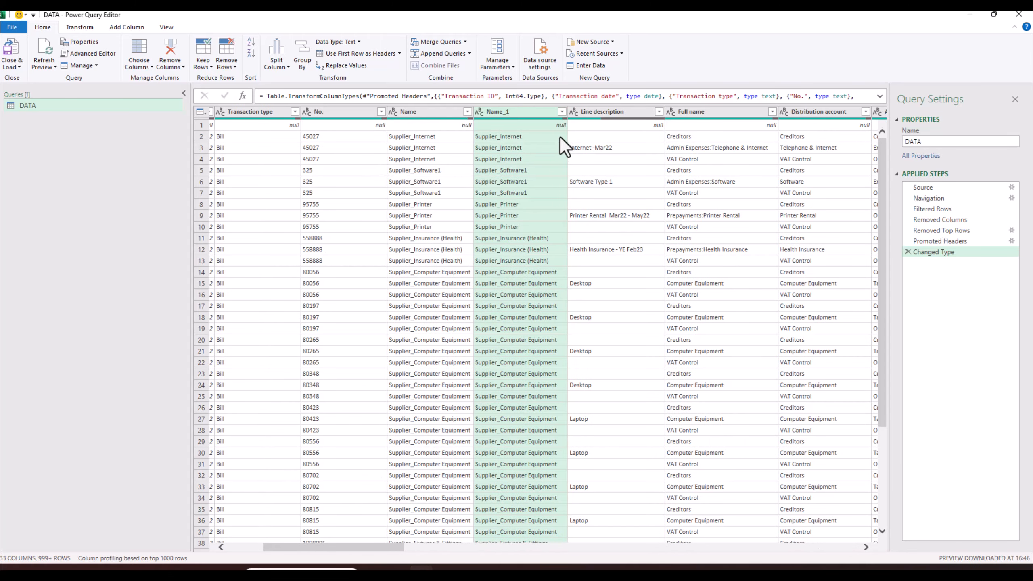
- Drag the Debit column so it sits in front of Credit
{"action": "left_click", "coordinate": [617, 111]}
{"action": "left_click", "coordinate": [712, 112]}
{"action": "left_click", "coordinate": [818, 112]}
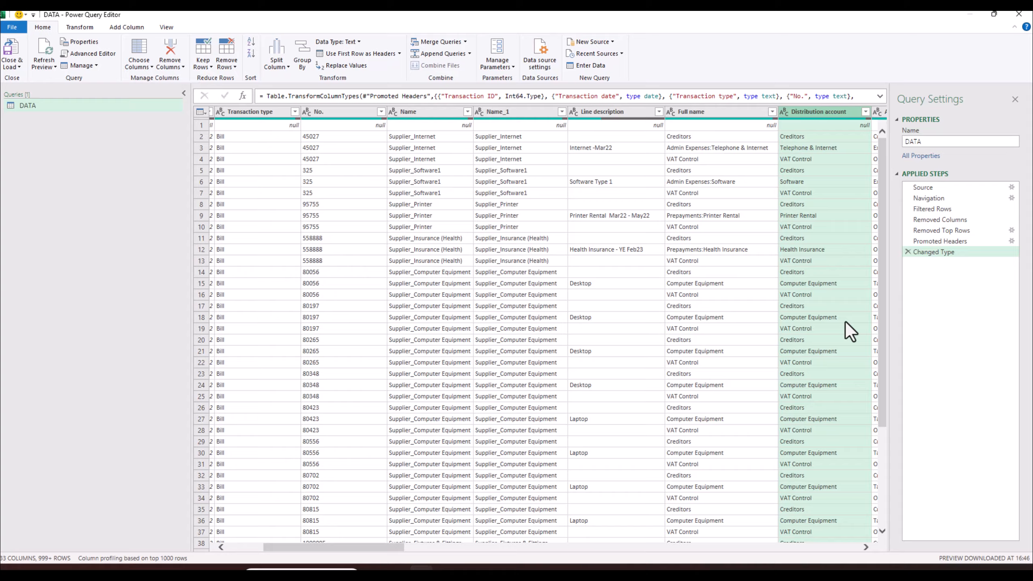
{"action": "left_click", "coordinate": [866, 547]}
{"action": "left_click", "coordinate": [865, 548]}
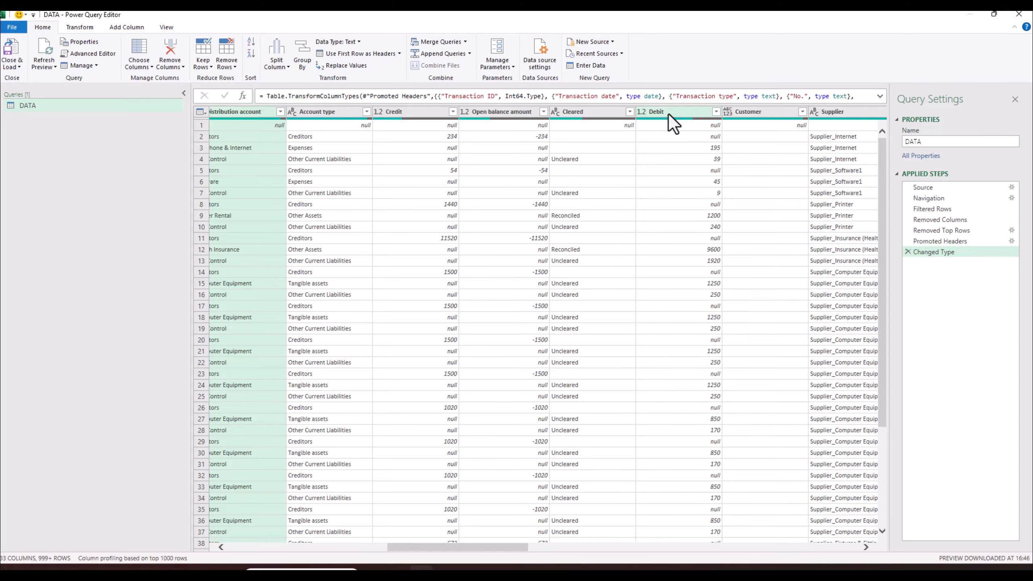
{"action": "left_click_drag", "start_coordinate": [669, 112], "coordinate": [398, 126]}
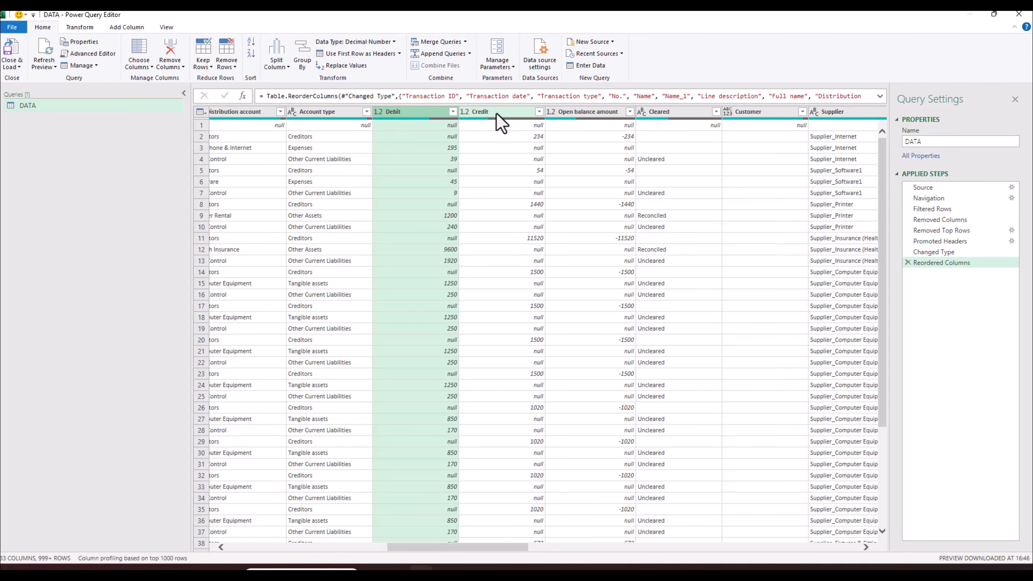
- Change the Customer column's type to Text
{"action": "left_click", "coordinate": [586, 112]}
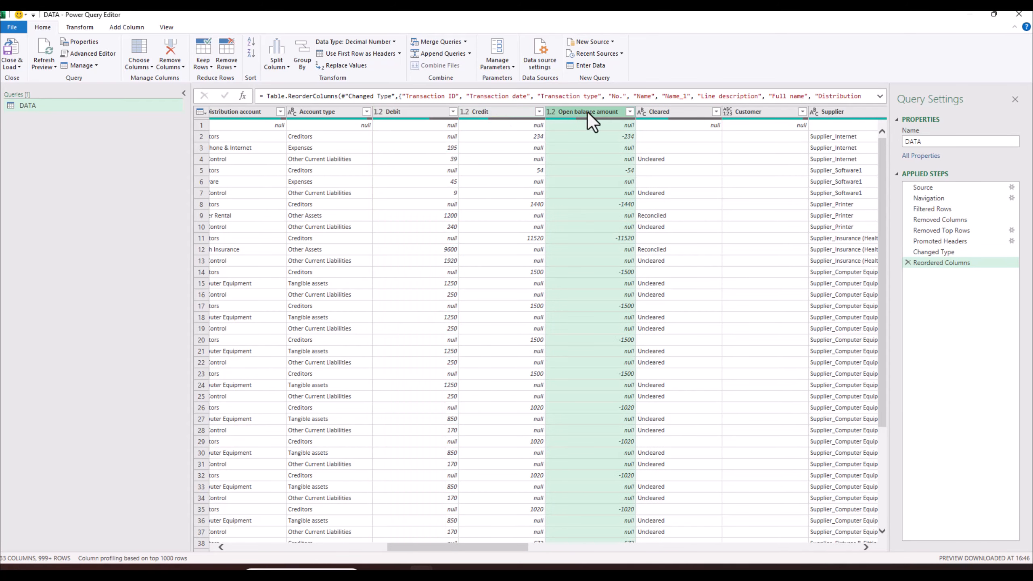
{"action": "left_click", "coordinate": [748, 113]}
{"action": "left_click", "coordinate": [817, 113]}
{"action": "left_click", "coordinate": [734, 112]}
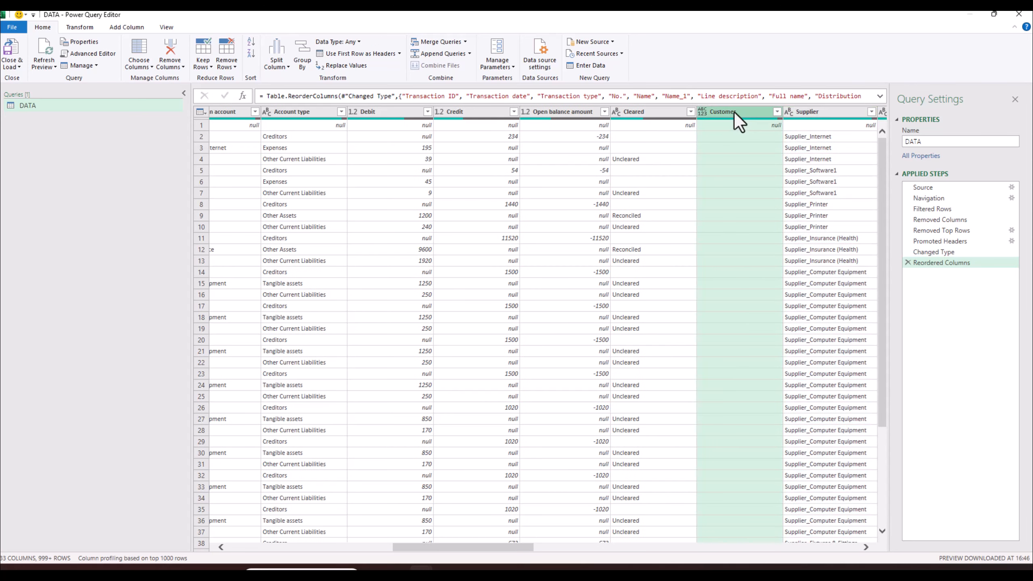
{"action": "right_click", "coordinate": [708, 110]}
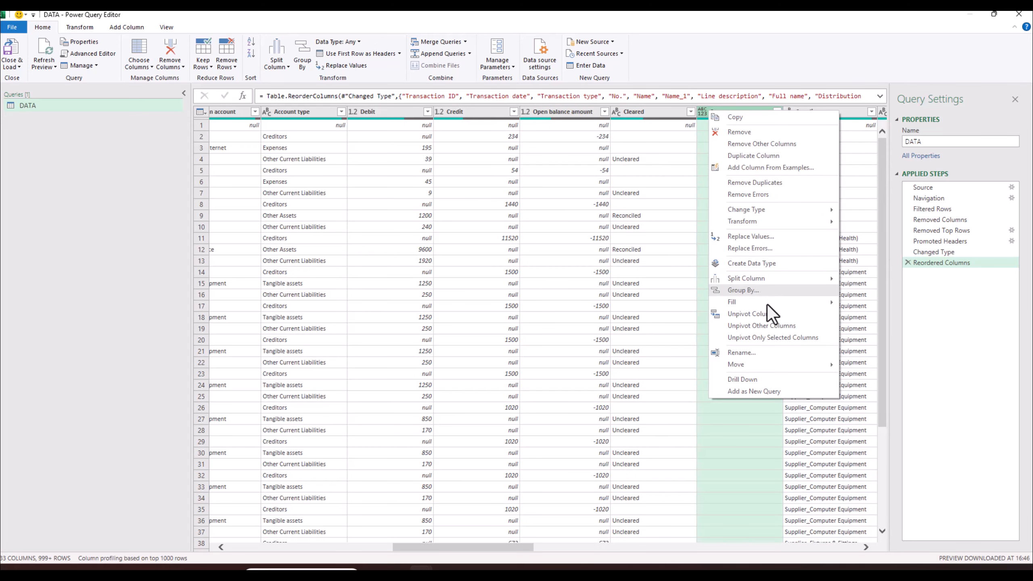
{"action": "mouse_move", "coordinate": [796, 211]}
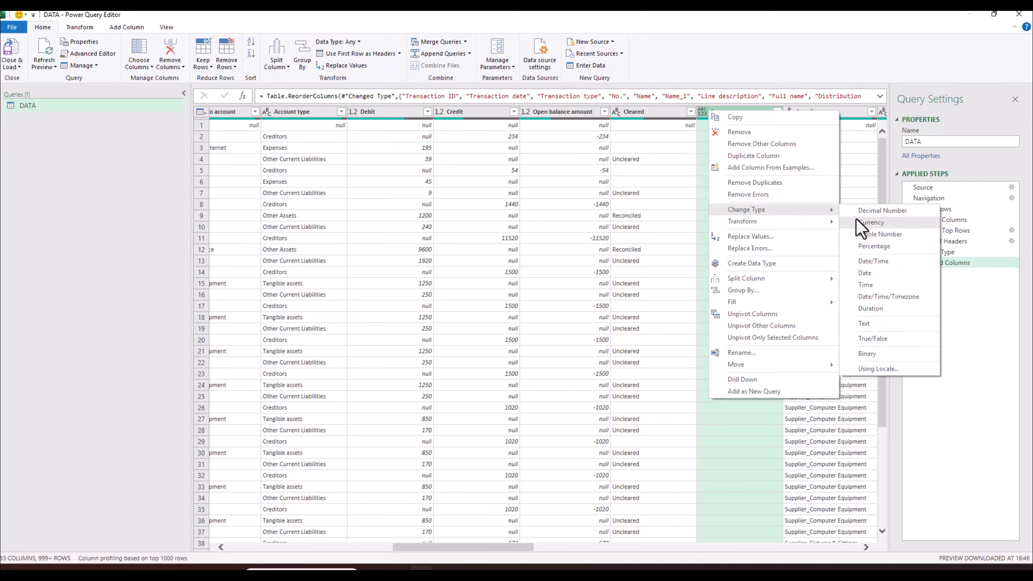
{"action": "left_click", "coordinate": [871, 322]}
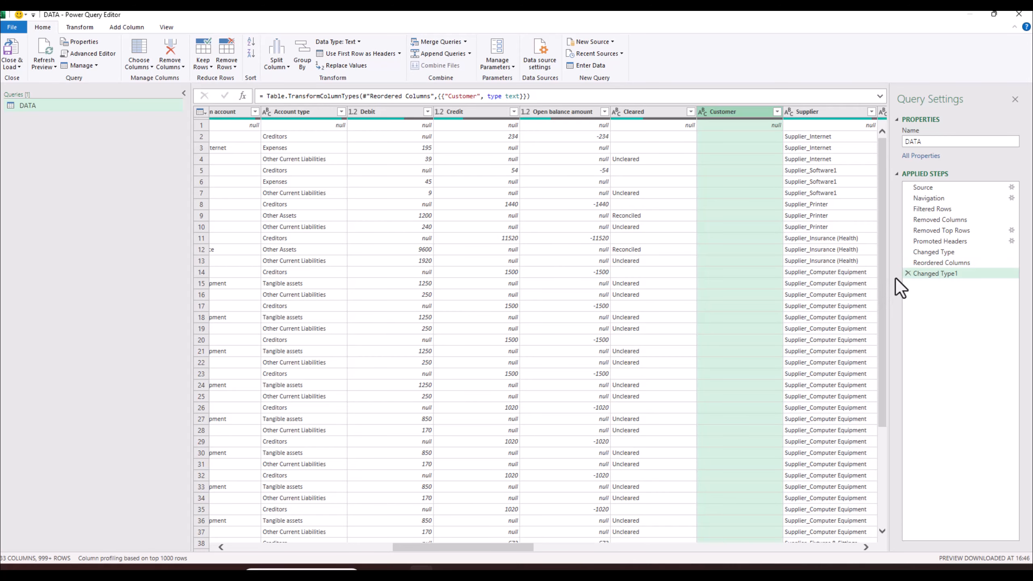
- Select the columns from Adj through Quantity for removal
{"action": "left_click_drag", "start_coordinate": [522, 547], "coordinate": [581, 549]}
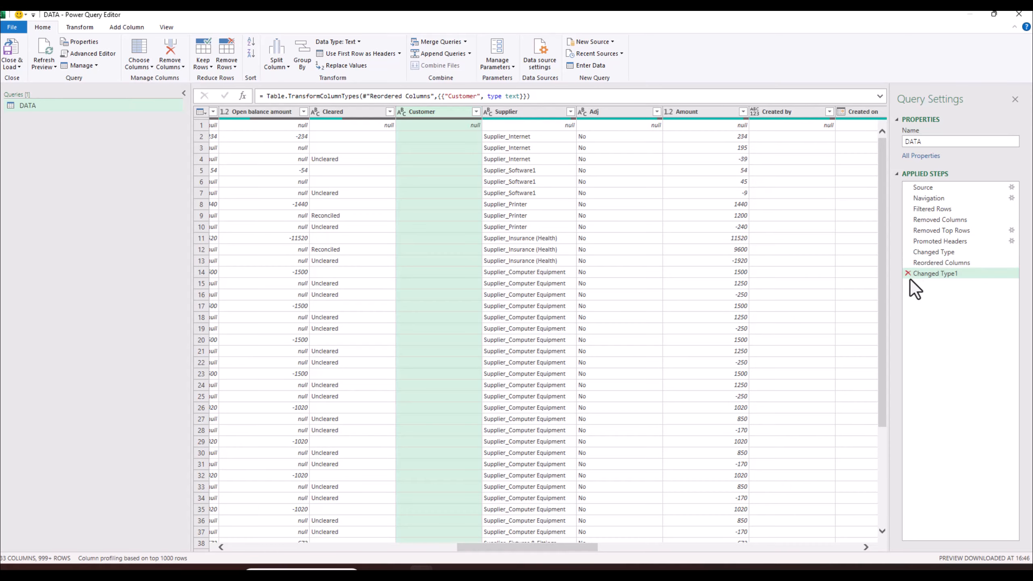
{"action": "left_click", "coordinate": [620, 117]}
{"action": "left_click", "coordinate": [696, 112], "text": "shift"}
{"action": "left_click", "coordinate": [788, 115], "text": "shift"}
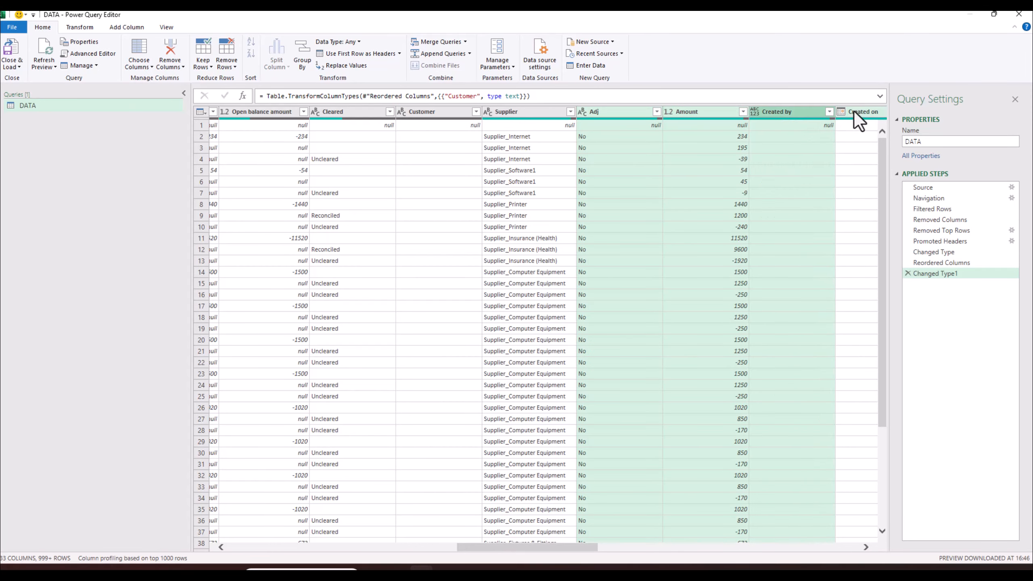
{"action": "left_click", "coordinate": [854, 112], "text": "shift"}
{"action": "left_click_drag", "start_coordinate": [551, 546], "coordinate": [634, 547]}
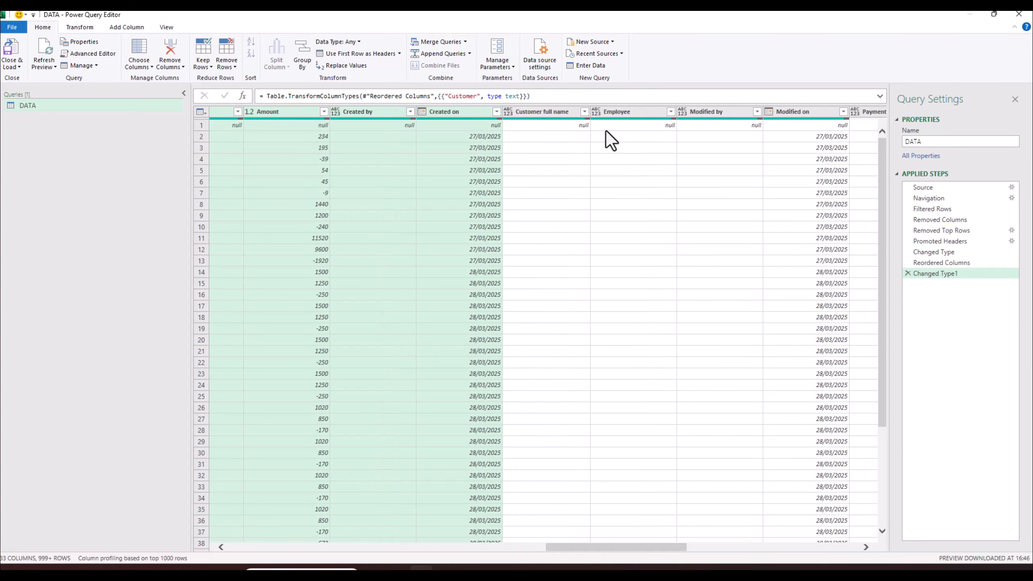
{"action": "left_click", "coordinate": [552, 107], "text": "shift"}
{"action": "left_click", "coordinate": [621, 114], "text": "shift"}
{"action": "left_click", "coordinate": [727, 113], "text": "shift"}
{"action": "left_click", "coordinate": [796, 112], "text": "shift"}
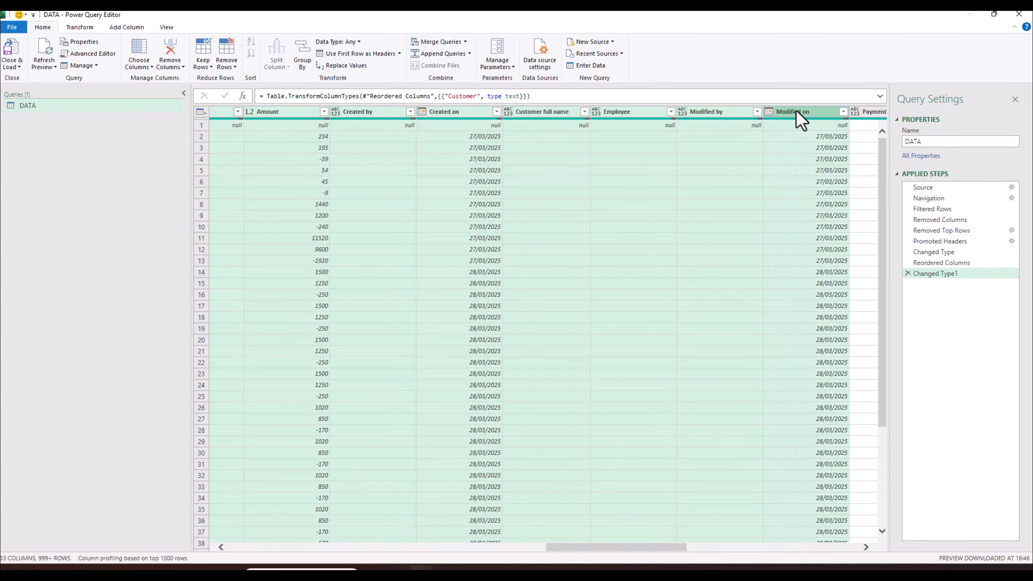
{"action": "left_click_drag", "start_coordinate": [657, 541], "coordinate": [775, 545]}
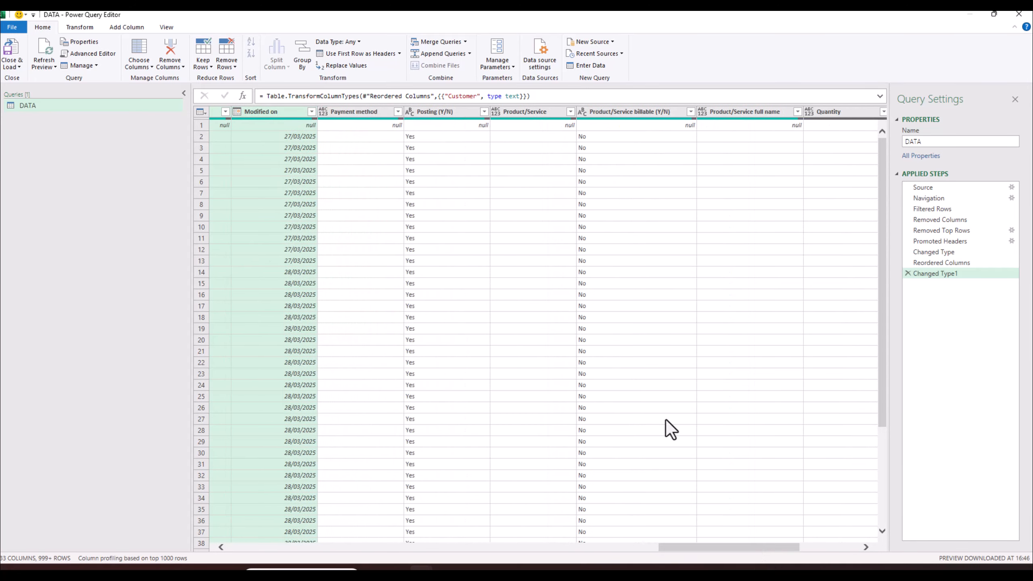
{"action": "left_click", "coordinate": [357, 112], "text": "shift"}
{"action": "left_click", "coordinate": [445, 112], "text": "shift"}
{"action": "left_click", "coordinate": [535, 113], "text": "shift"}
{"action": "left_click", "coordinate": [630, 113], "text": "shift"}
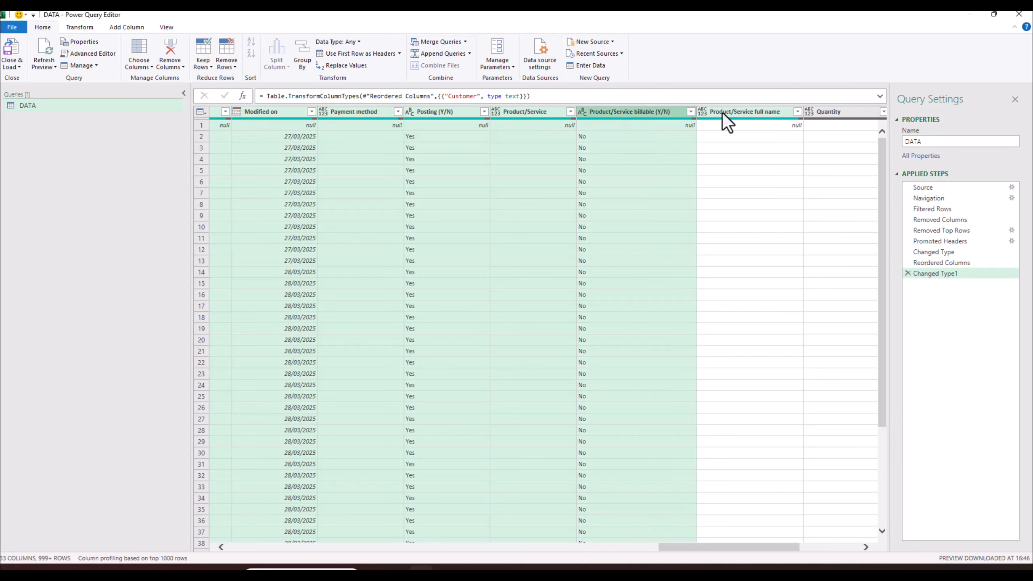
{"action": "left_click", "coordinate": [732, 113], "text": "shift"}
{"action": "left_click", "coordinate": [830, 113], "text": "shift"}
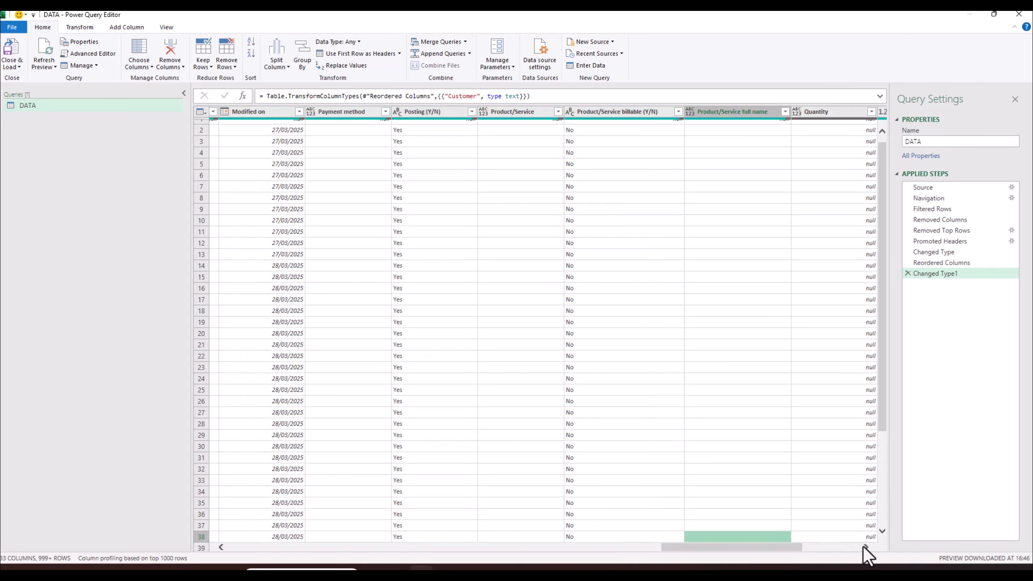
{"action": "left_click_drag", "start_coordinate": [776, 547], "coordinate": [641, 545]}
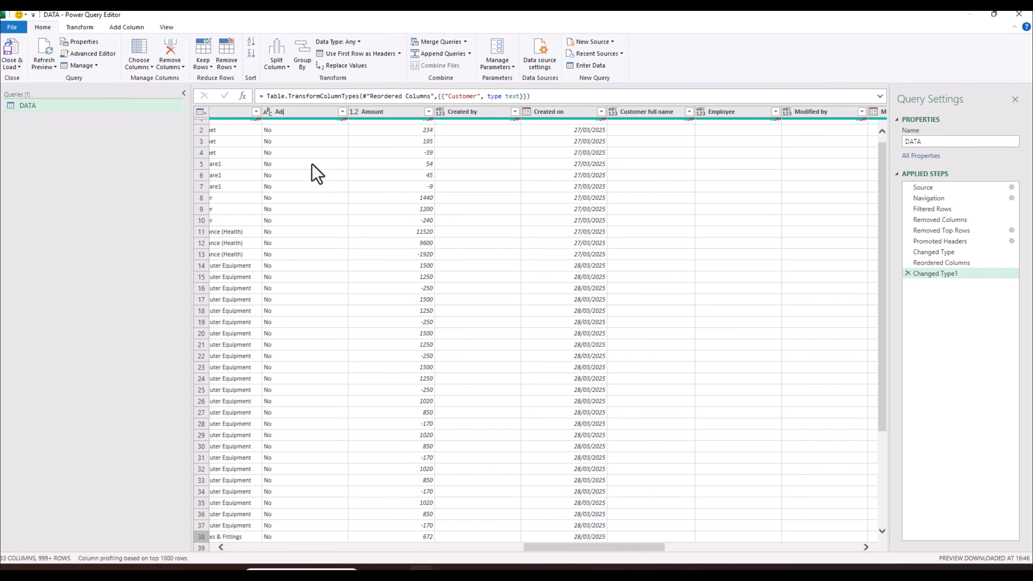
- Restart the selection with Adj through Product/Service billable (Y/N)
{"action": "left_click", "coordinate": [300, 112]}
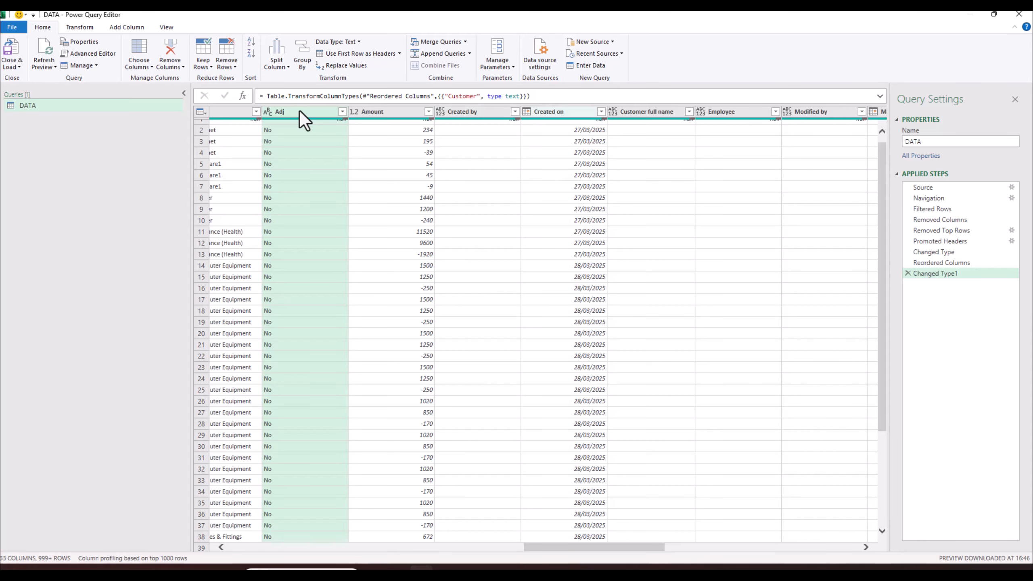
{"action": "left_click", "coordinate": [382, 113], "text": "ctrl"}
{"action": "left_click", "coordinate": [467, 113], "text": "ctrl"}
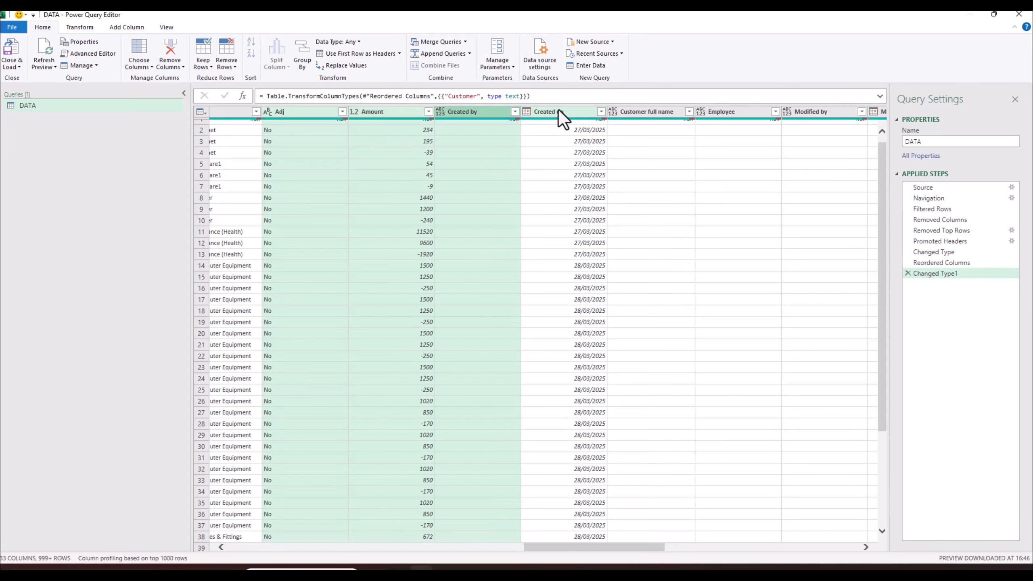
{"action": "left_click", "coordinate": [559, 111], "text": "ctrl"}
{"action": "left_click", "coordinate": [656, 114], "text": "ctrl"}
{"action": "left_click", "coordinate": [717, 112], "text": "ctrl"}
{"action": "left_click", "coordinate": [818, 114], "text": "ctrl"}
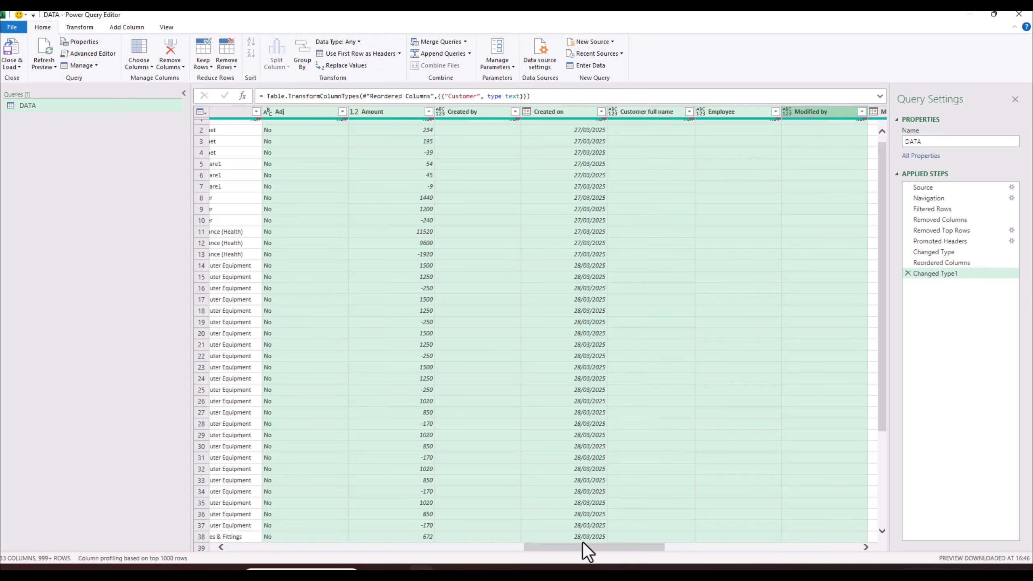
{"action": "left_click_drag", "start_coordinate": [582, 544], "coordinate": [691, 547]}
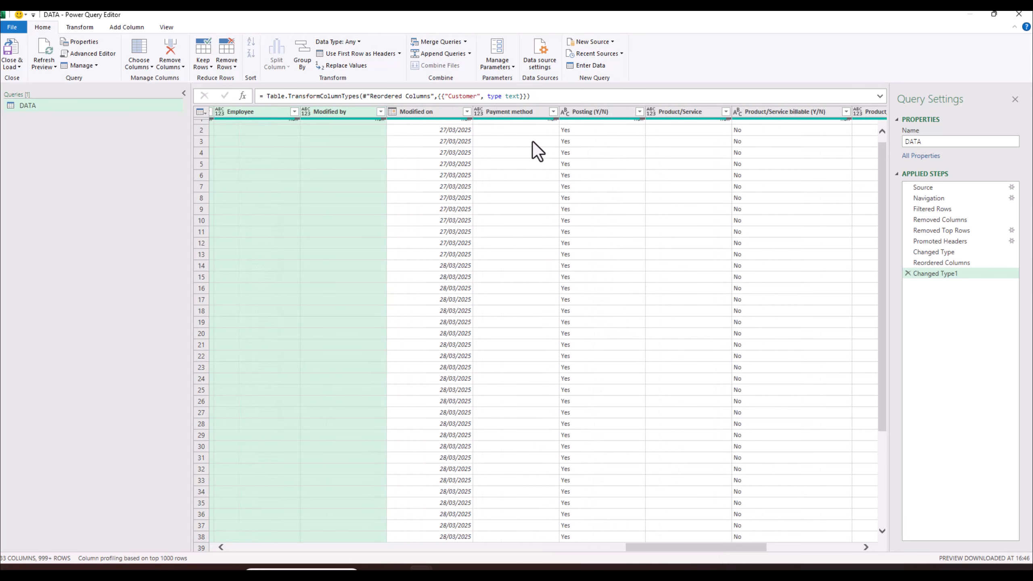
{"action": "left_click", "coordinate": [444, 115], "text": "ctrl"}
{"action": "left_click", "coordinate": [523, 113], "text": "ctrl"}
{"action": "left_click", "coordinate": [678, 112], "text": "ctrl"}
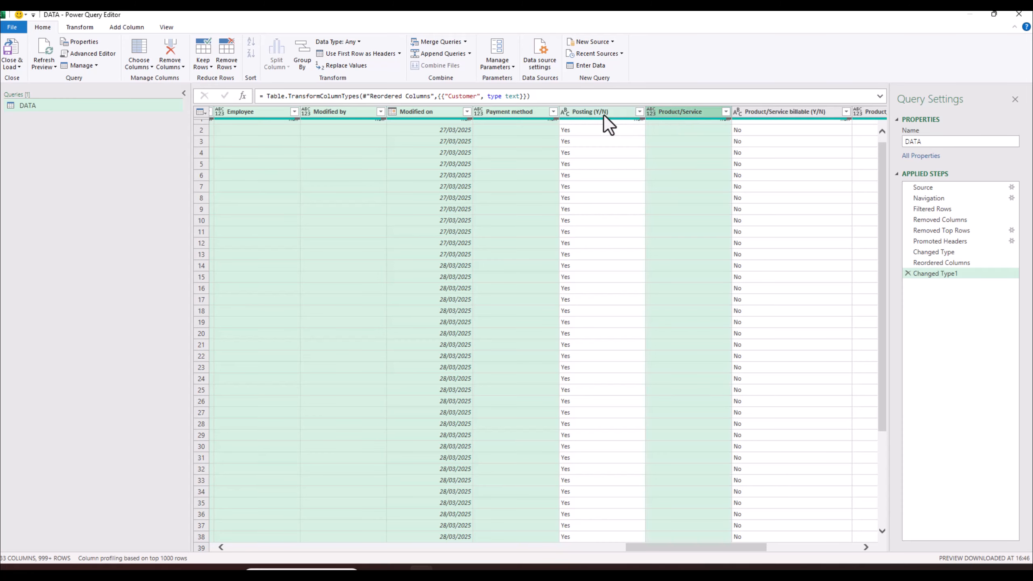
{"action": "left_click", "coordinate": [603, 114], "text": "ctrl"}
{"action": "left_click", "coordinate": [775, 113], "text": "ctrl"}
{"action": "left_click_drag", "start_coordinate": [774, 545], "coordinate": [847, 549]}
- Add Product/Service full name through Taxable to the selection and remove all selected columns
{"action": "left_click", "coordinate": [489, 112], "text": "ctrl"}
{"action": "left_click", "coordinate": [599, 113], "text": "ctrl"}
{"action": "left_click", "coordinate": [667, 112], "text": "ctrl"}
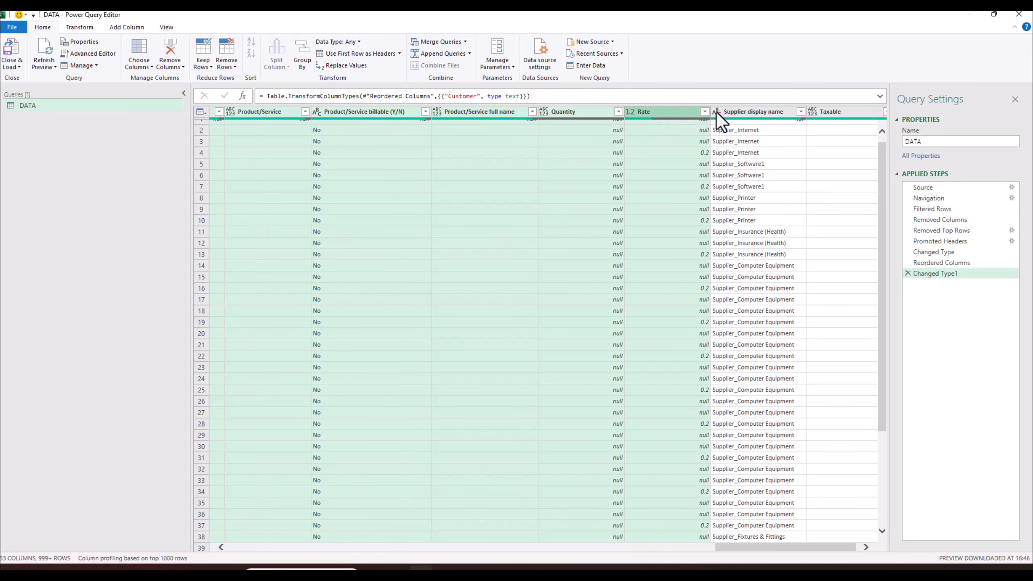
{"action": "left_click", "coordinate": [757, 112], "text": "ctrl"}
{"action": "left_click", "coordinate": [830, 113], "text": "ctrl"}
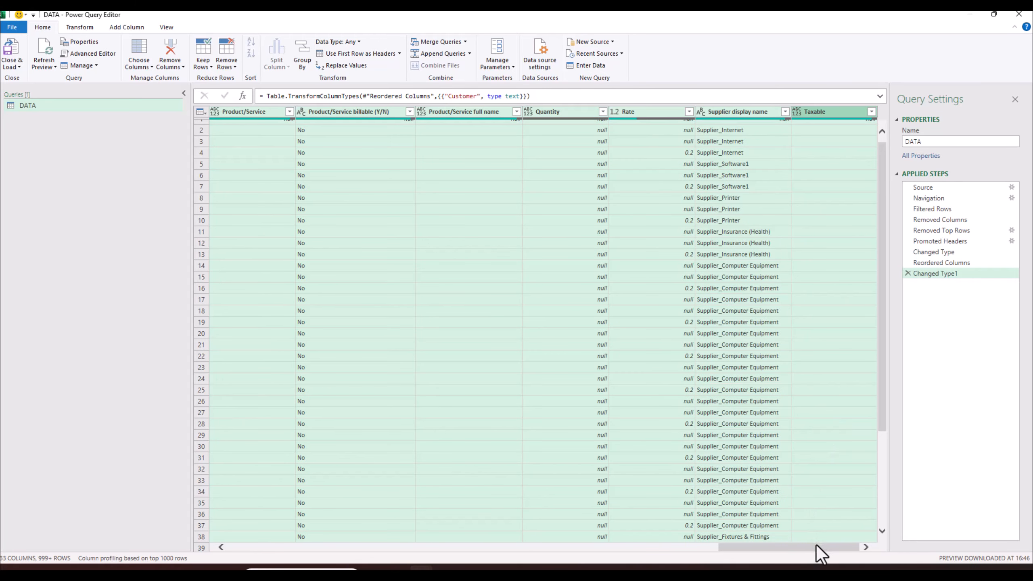
{"action": "right_click", "coordinate": [823, 113]}
{"action": "left_click", "coordinate": [850, 139]}
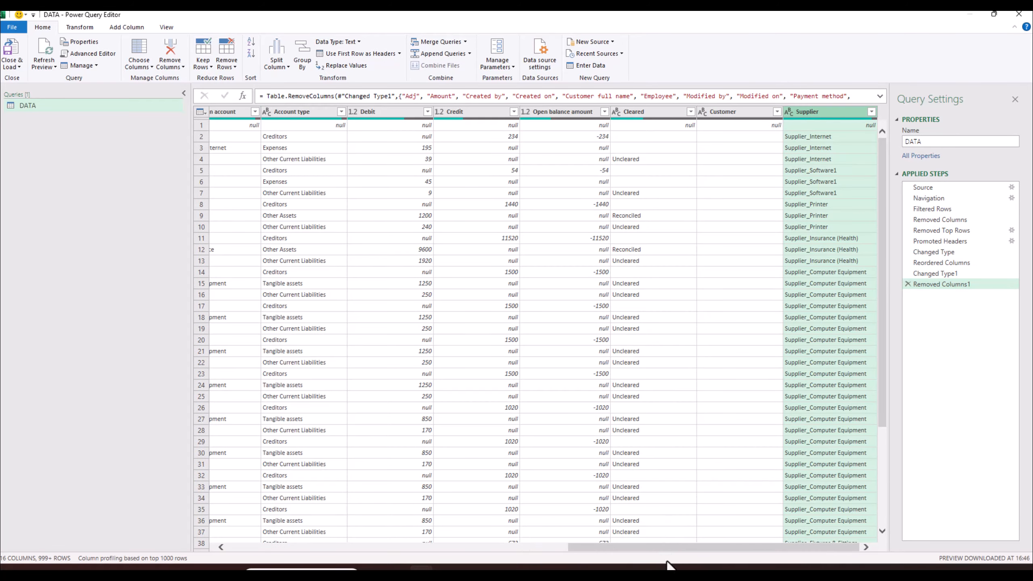
- Filter the Transaction ID column to exclude (null) so the step reads <> null
{"action": "left_click_drag", "start_coordinate": [672, 547], "coordinate": [279, 535]}
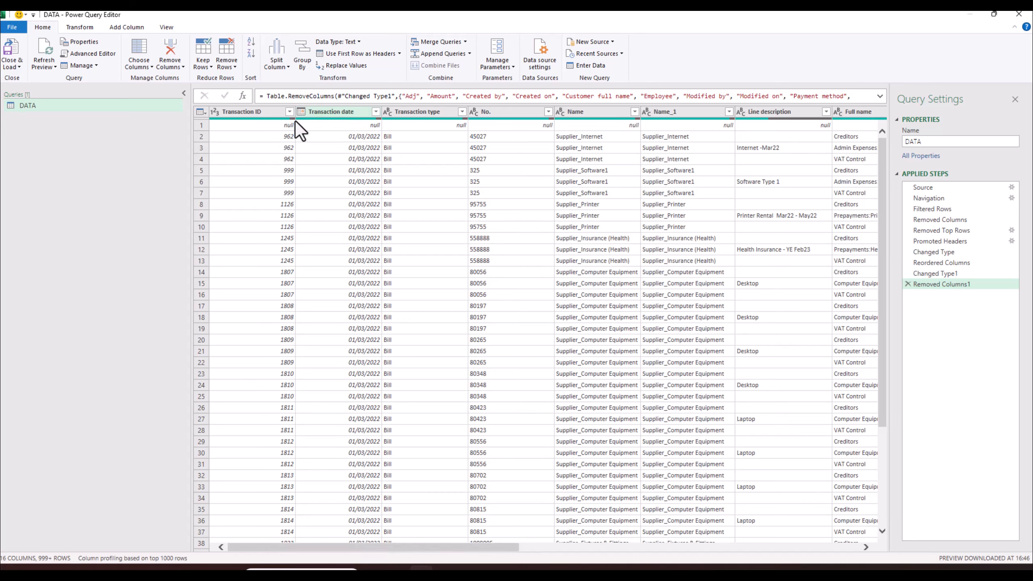
{"action": "left_click", "coordinate": [284, 126]}
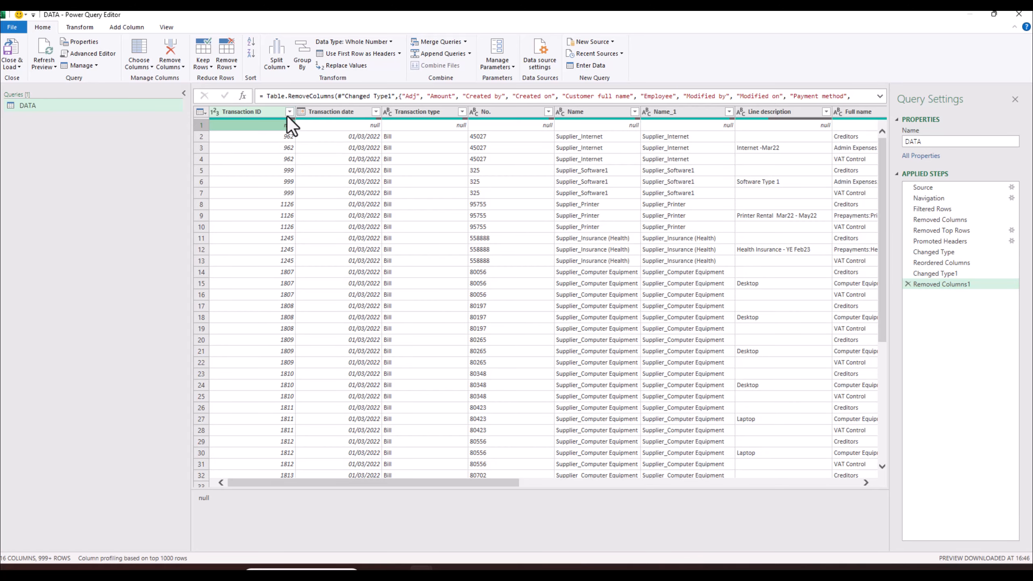
{"action": "left_click", "coordinate": [289, 111]}
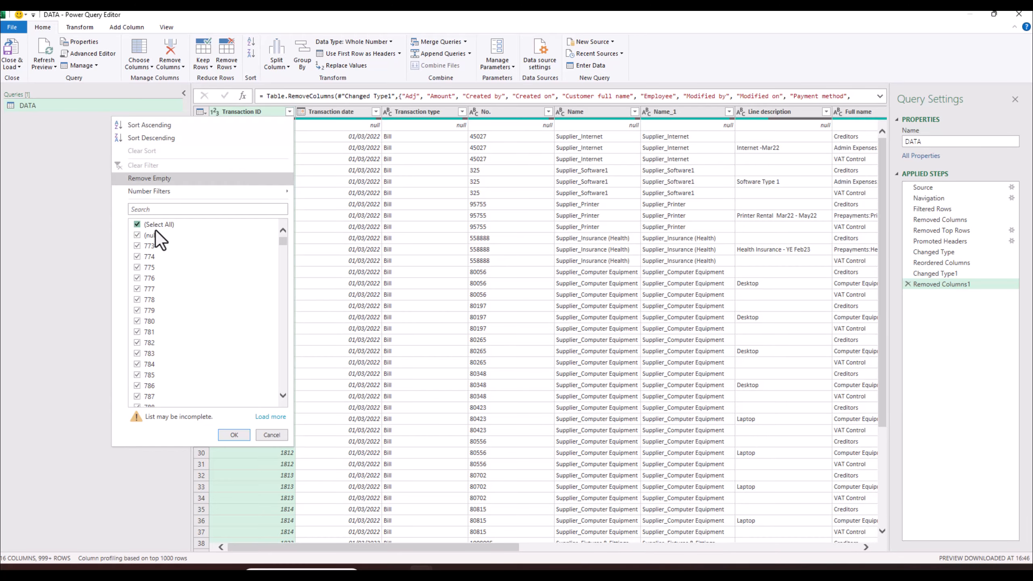
{"action": "left_click", "coordinate": [234, 435]}
{"action": "left_click_drag", "start_coordinate": [511, 548], "coordinate": [460, 560]}
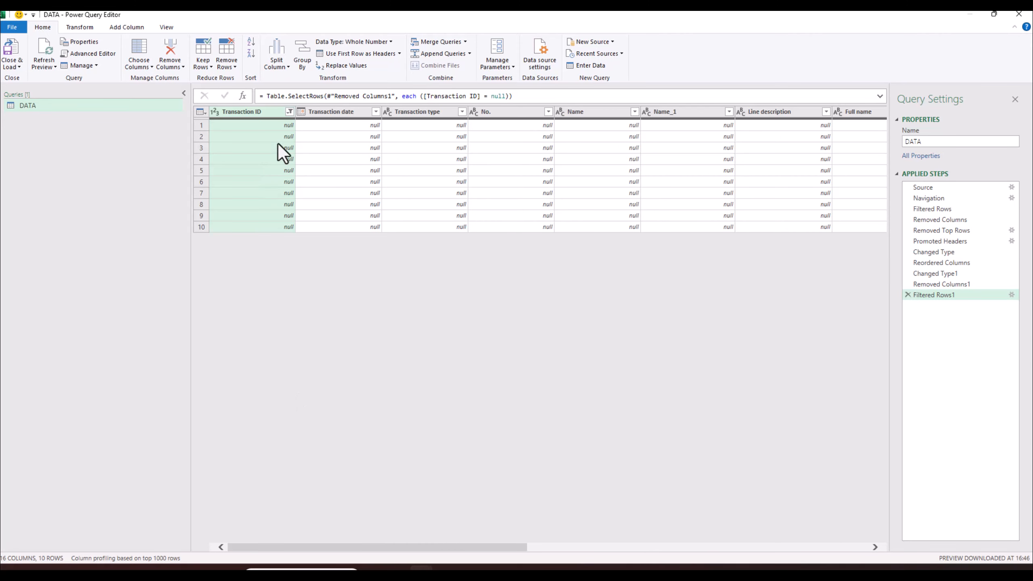
{"action": "left_click", "coordinate": [288, 113]}
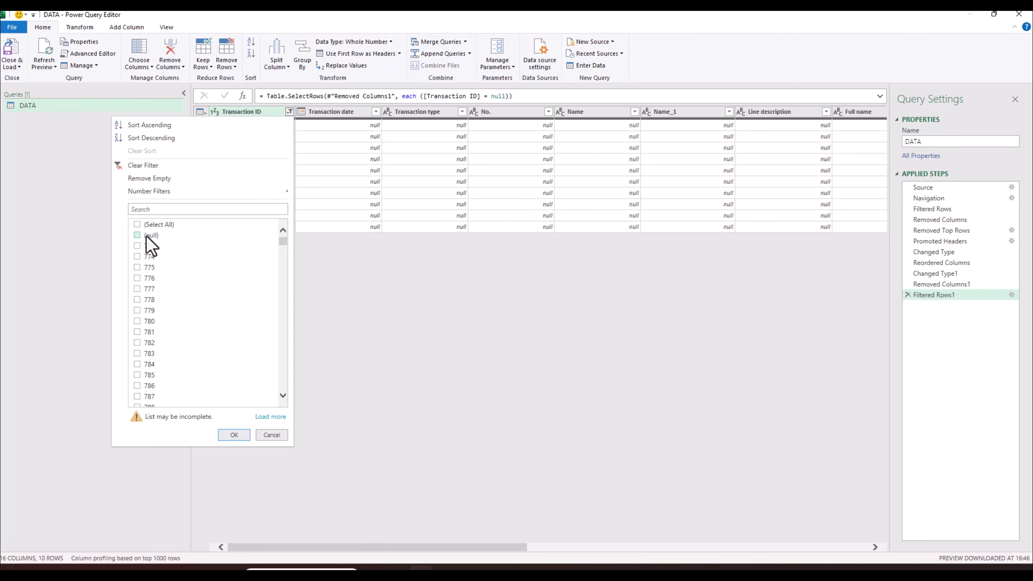
{"action": "left_click", "coordinate": [232, 435]}
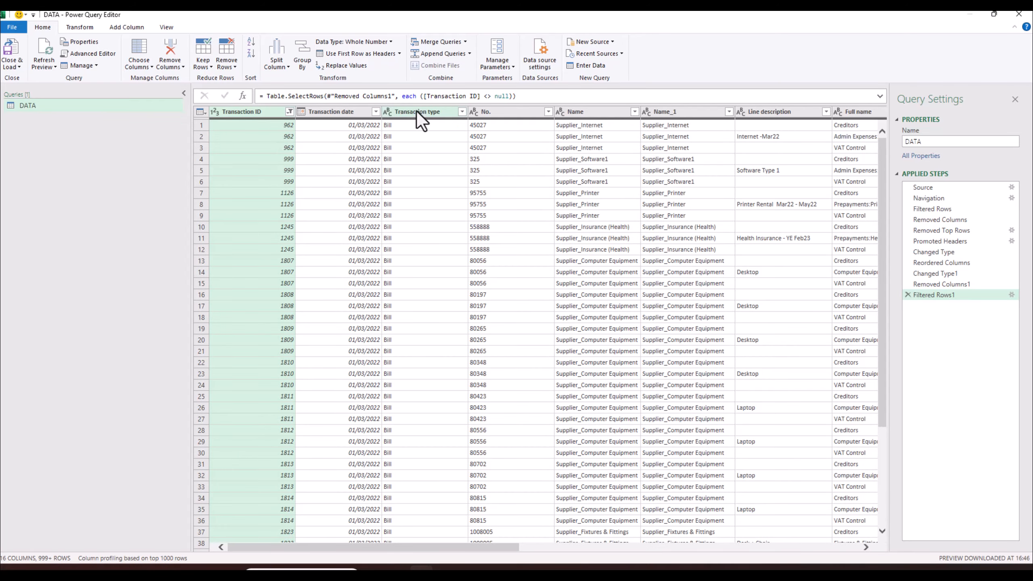
- Start and cancel a custom column, then inspect the Debit and Credit values in rows 1-2
{"action": "left_click_drag", "start_coordinate": [503, 550], "coordinate": [376, 550]}
{"action": "left_click_drag", "start_coordinate": [478, 548], "coordinate": [742, 557]}
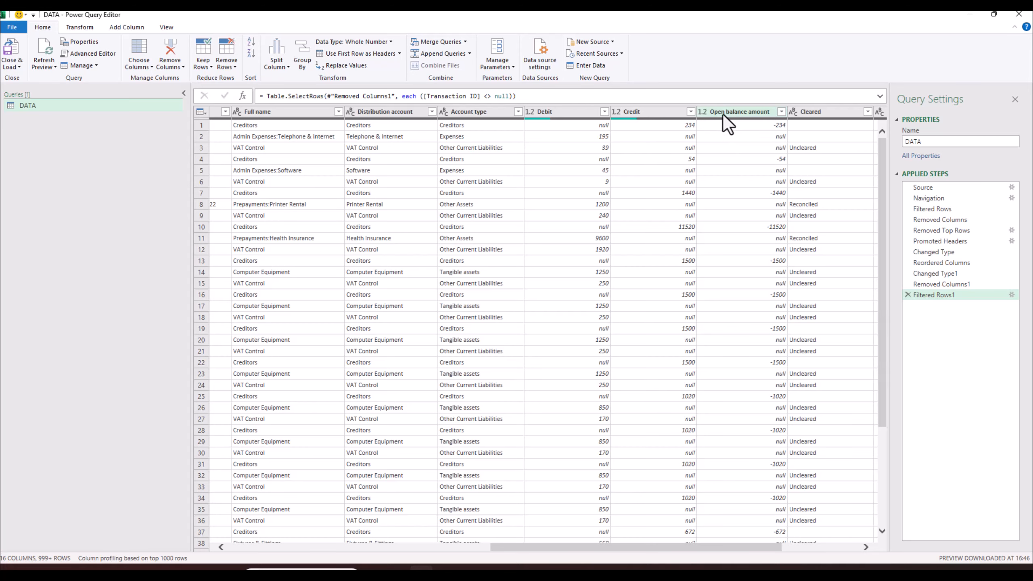
{"action": "mouse_move", "coordinate": [738, 118]}
{"action": "left_click", "coordinate": [127, 26]}
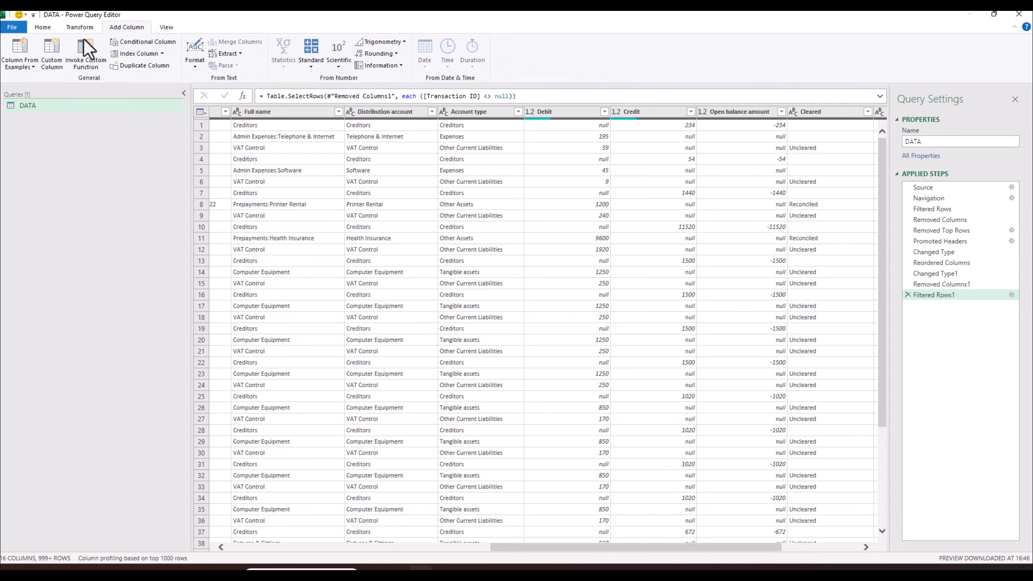
{"action": "left_click", "coordinate": [52, 61]}
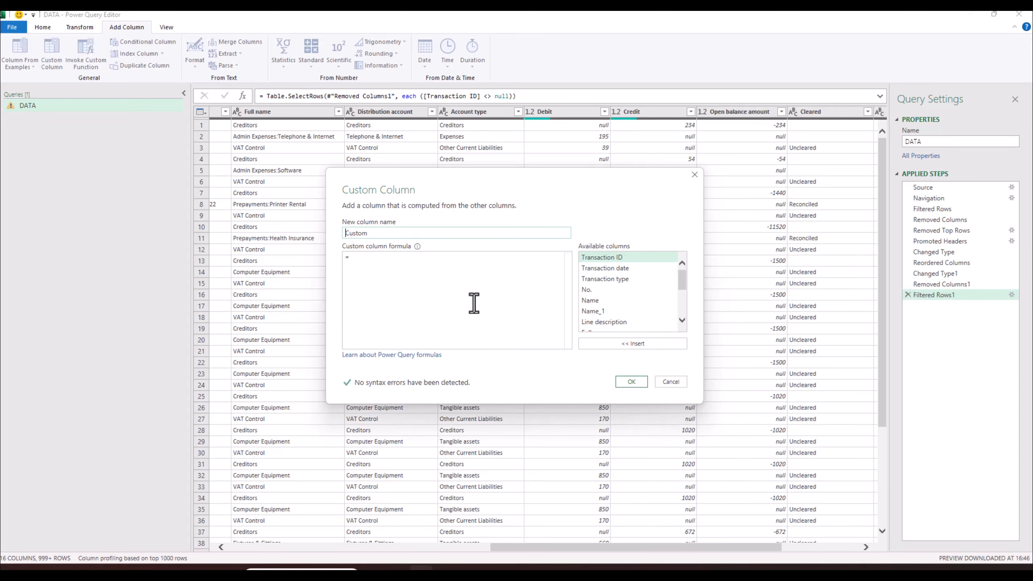
{"action": "left_click", "coordinate": [671, 381]}
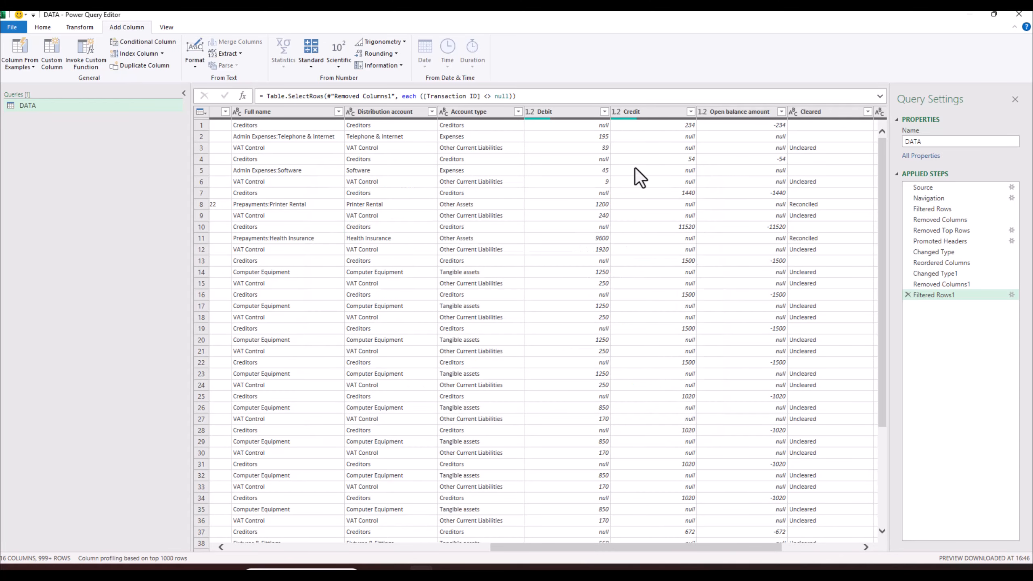
{"action": "left_click", "coordinate": [595, 128]}
{"action": "left_click", "coordinate": [682, 137]}
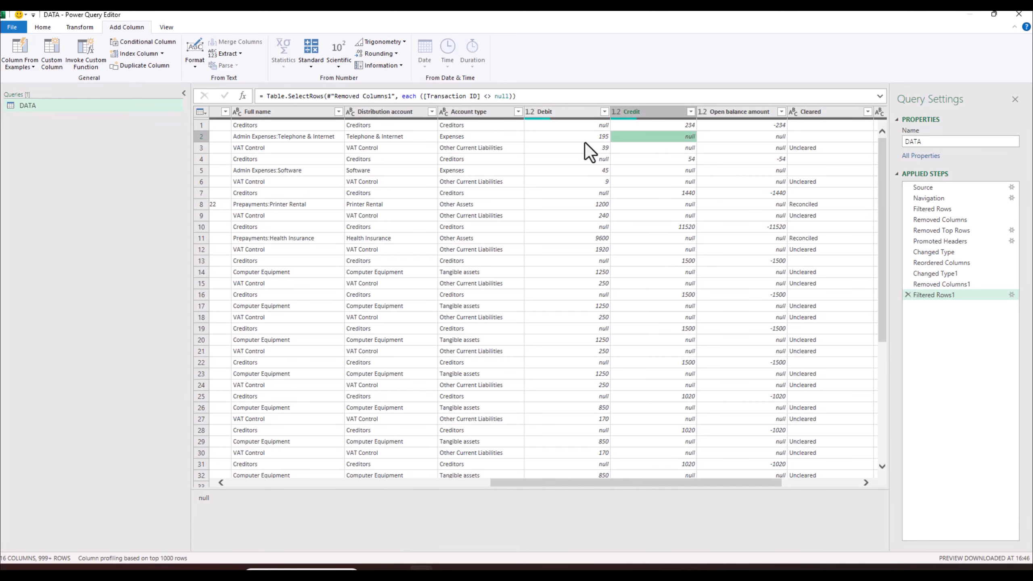
{"action": "left_click", "coordinate": [595, 137]}
{"action": "left_click", "coordinate": [670, 137]}
- Replace null with 0 across the Debit, Credit and Open balance amount columns
{"action": "left_click", "coordinate": [578, 114]}
{"action": "left_click", "coordinate": [653, 114], "text": "ctrl"}
{"action": "left_click", "coordinate": [732, 112], "text": "ctrl"}
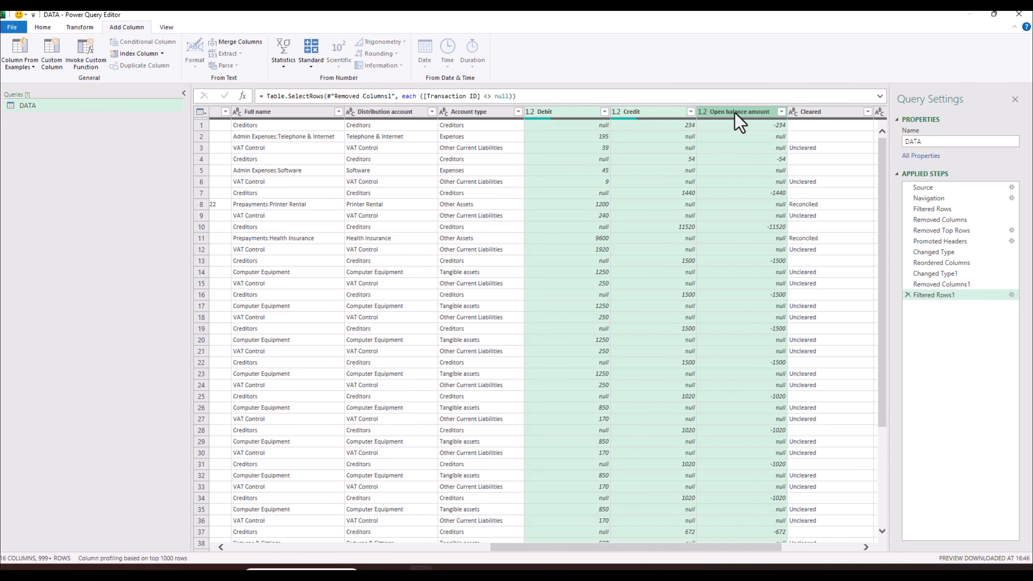
{"action": "right_click", "coordinate": [746, 112]}
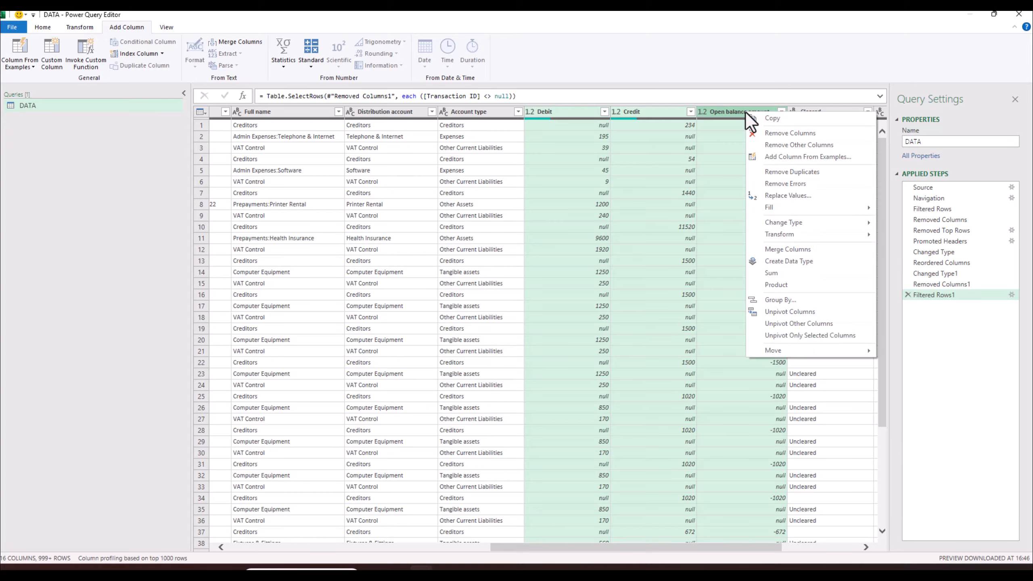
{"action": "mouse_move", "coordinate": [846, 223]}
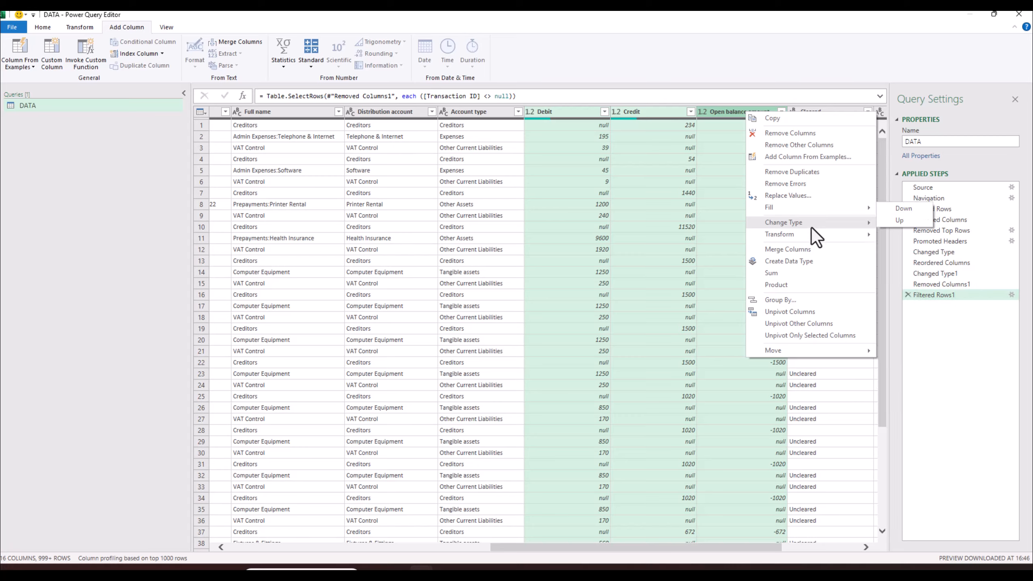
{"action": "left_click", "coordinate": [793, 196]}
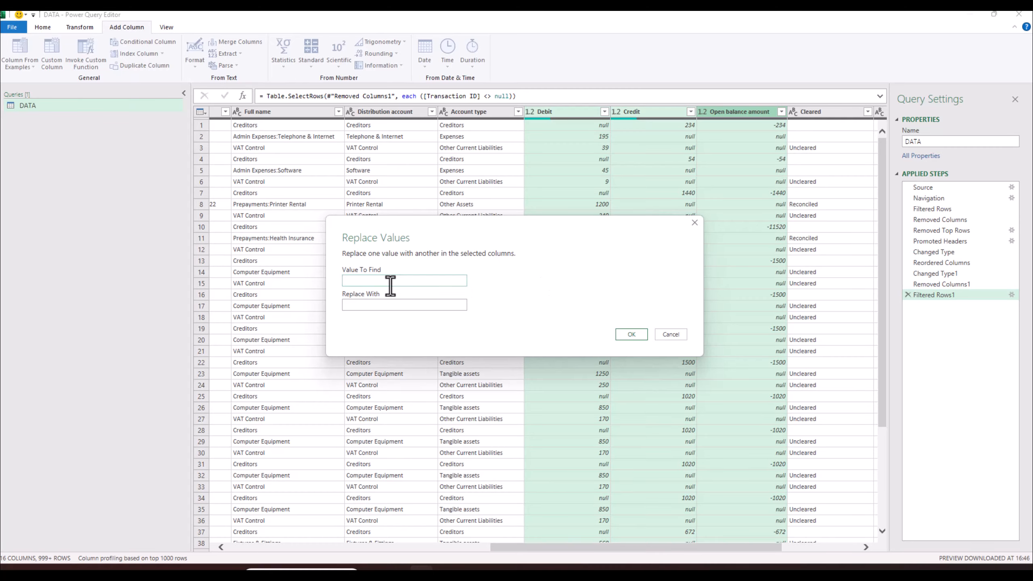
{"action": "type", "text": "null"}
{"action": "left_click", "coordinate": [396, 305]}
{"action": "type", "text": "0"}
{"action": "left_click", "coordinate": [626, 334]}
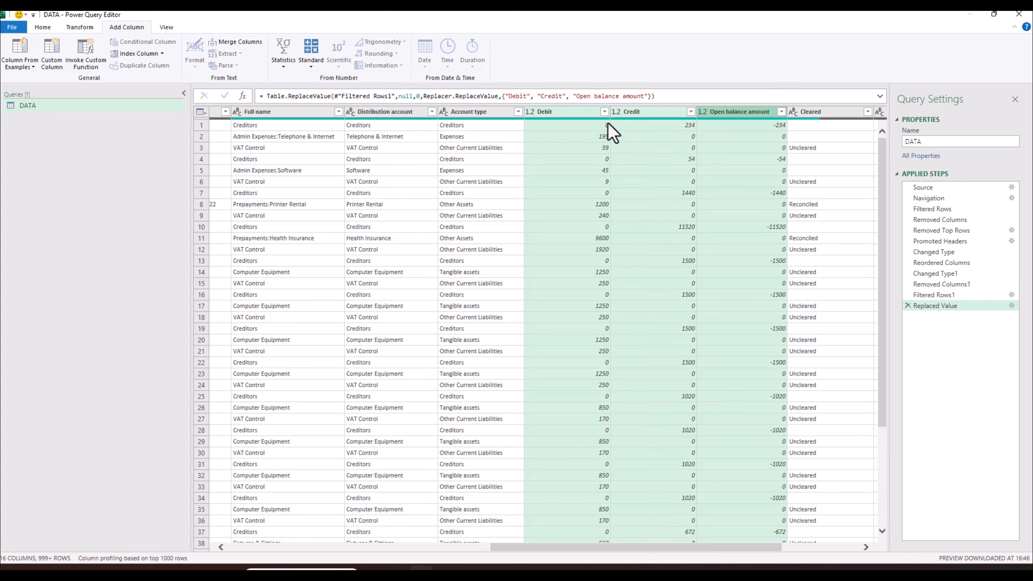
- Add a Net Value custom column with formula [Debit]-[Credit] and move it beside Credit
{"action": "left_click", "coordinate": [665, 137]}
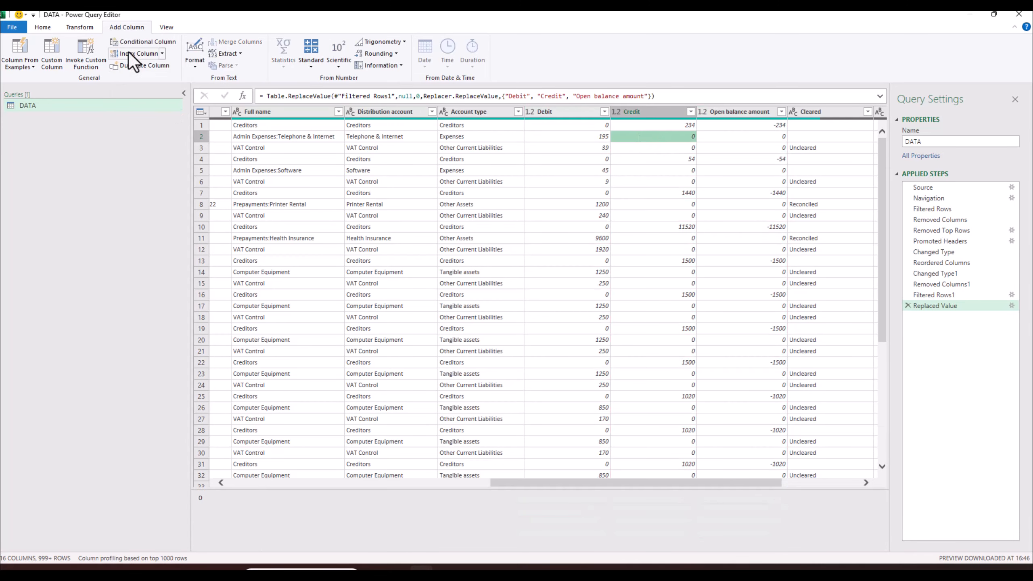
{"action": "left_click", "coordinate": [51, 57]}
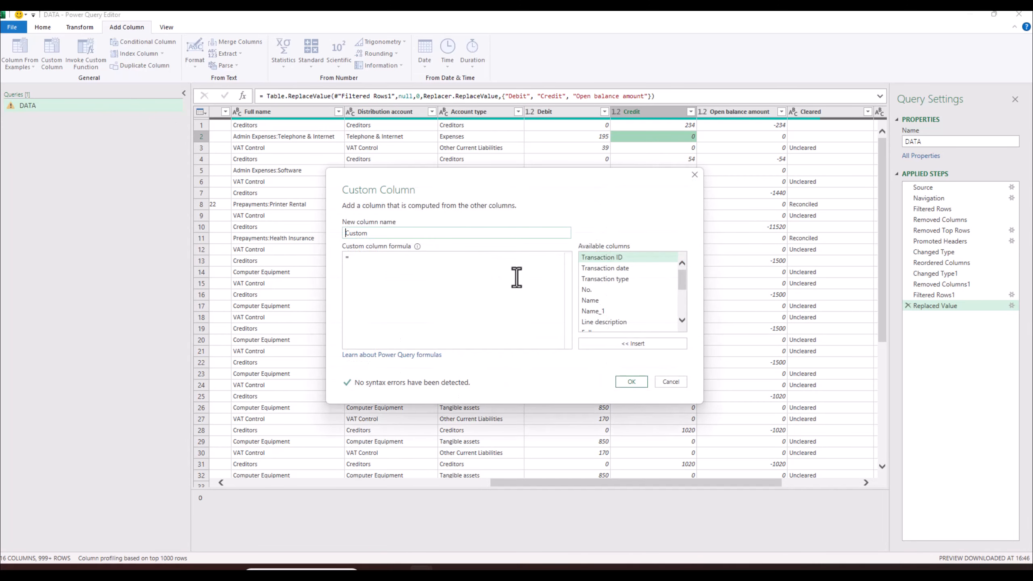
{"action": "double_click", "coordinate": [403, 236]}
{"action": "type", "text": "Net Value"}
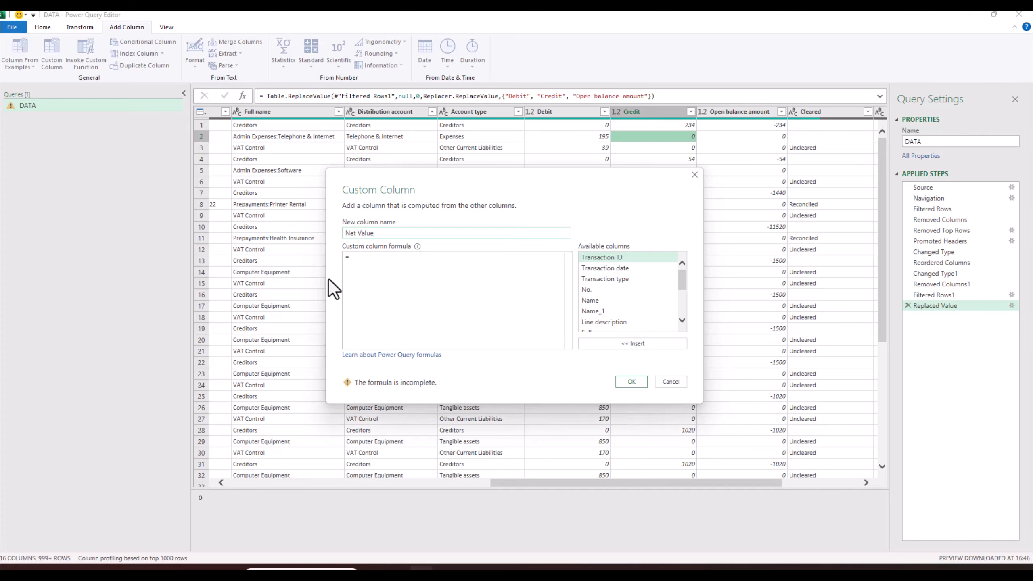
{"action": "left_click", "coordinate": [354, 263]}
{"action": "left_click_drag", "start_coordinate": [682, 283], "coordinate": [683, 302]}
{"action": "double_click", "coordinate": [594, 294]}
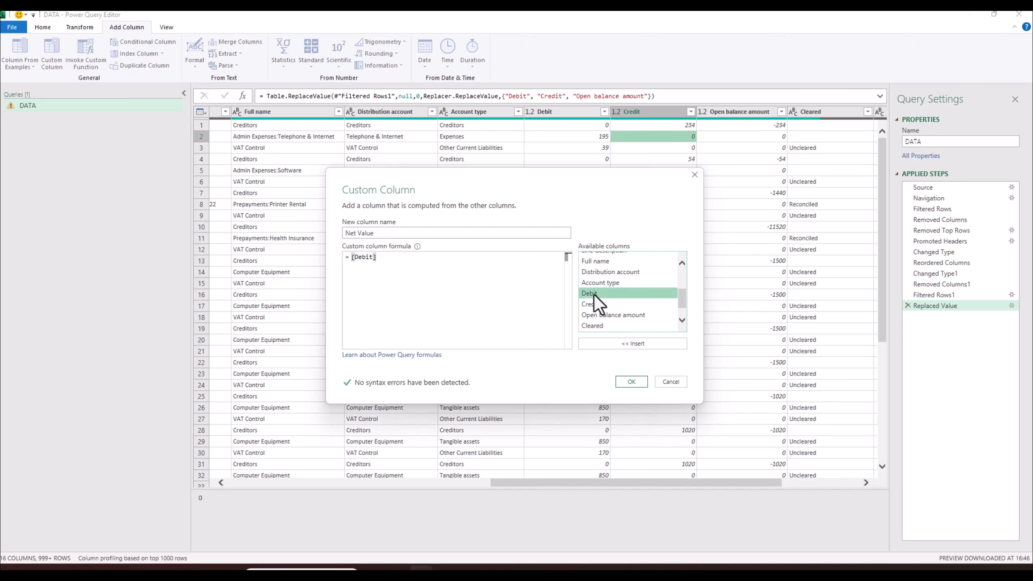
{"action": "left_click", "coordinate": [434, 259]}
{"action": "type", "text": "-"}
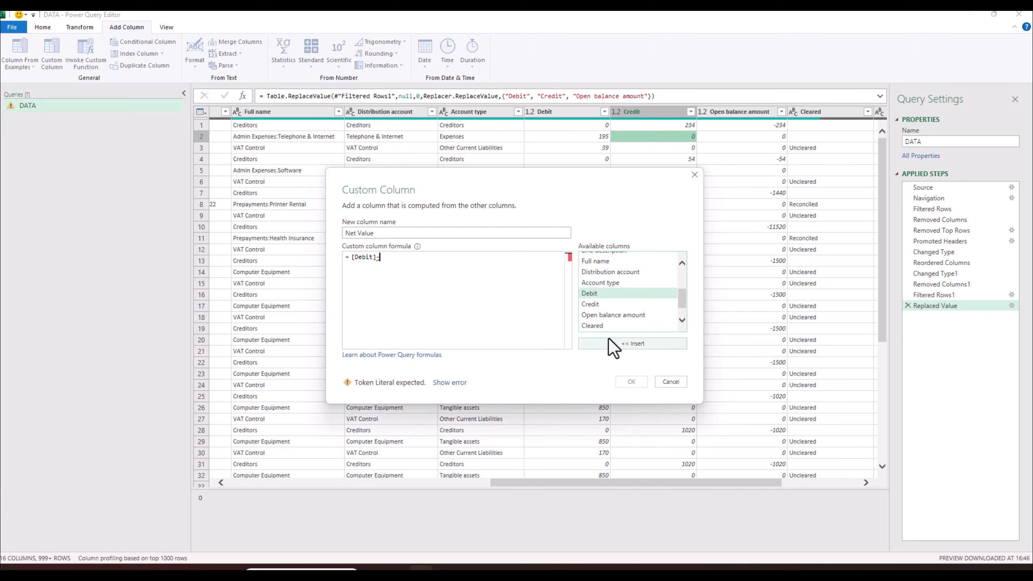
{"action": "double_click", "coordinate": [596, 305]}
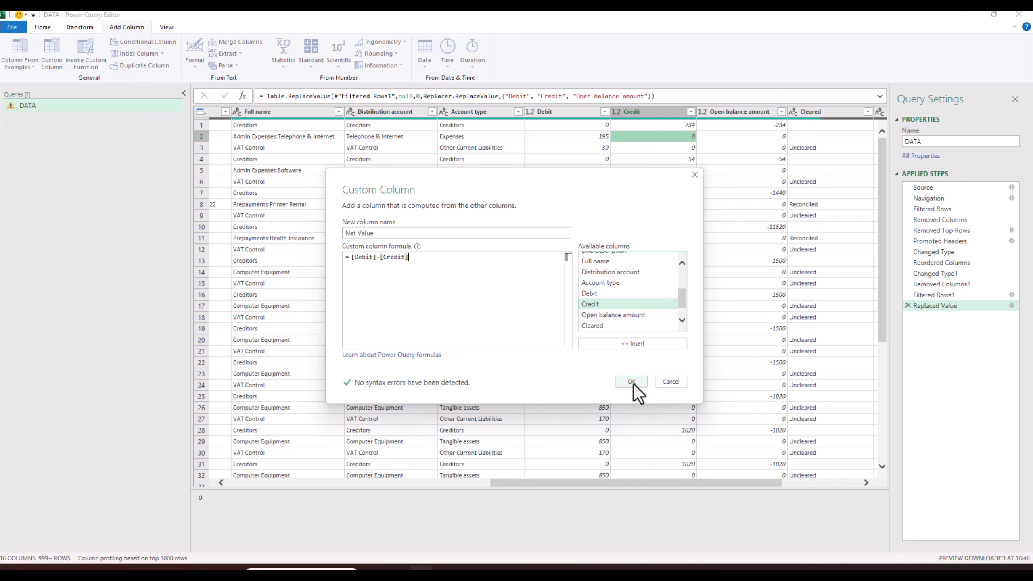
{"action": "left_click", "coordinate": [631, 382]}
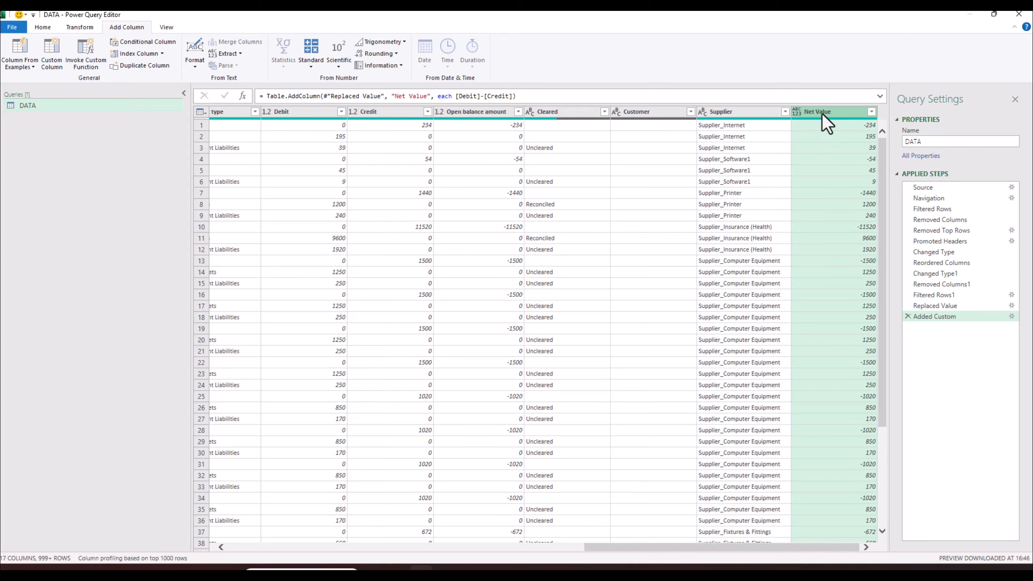
{"action": "left_click_drag", "start_coordinate": [822, 113], "coordinate": [457, 143]}
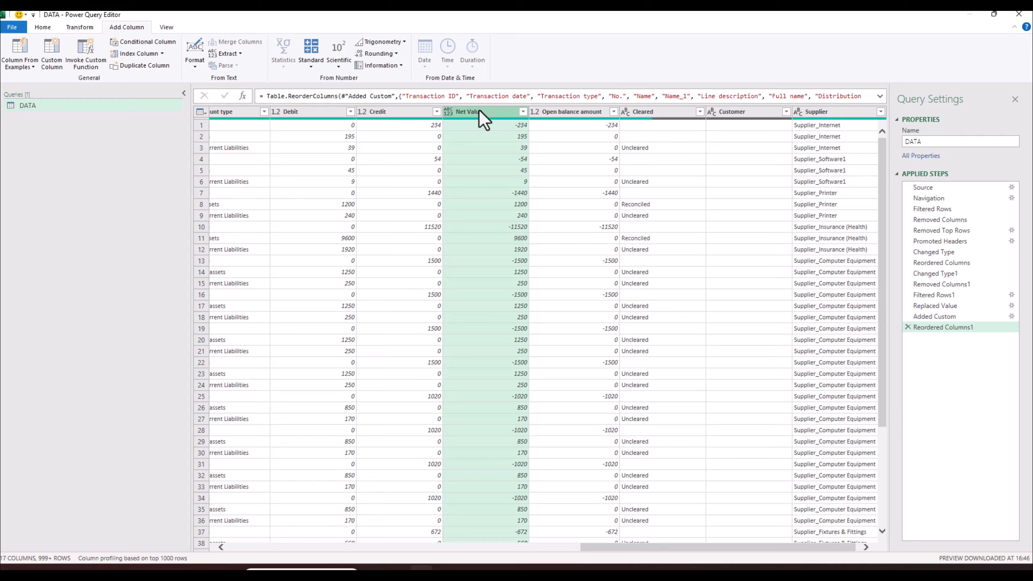
- Review Net Value's values, then change its data type to Decimal Number
{"action": "right_click", "coordinate": [451, 115]}
{"action": "left_click", "coordinate": [449, 113]}
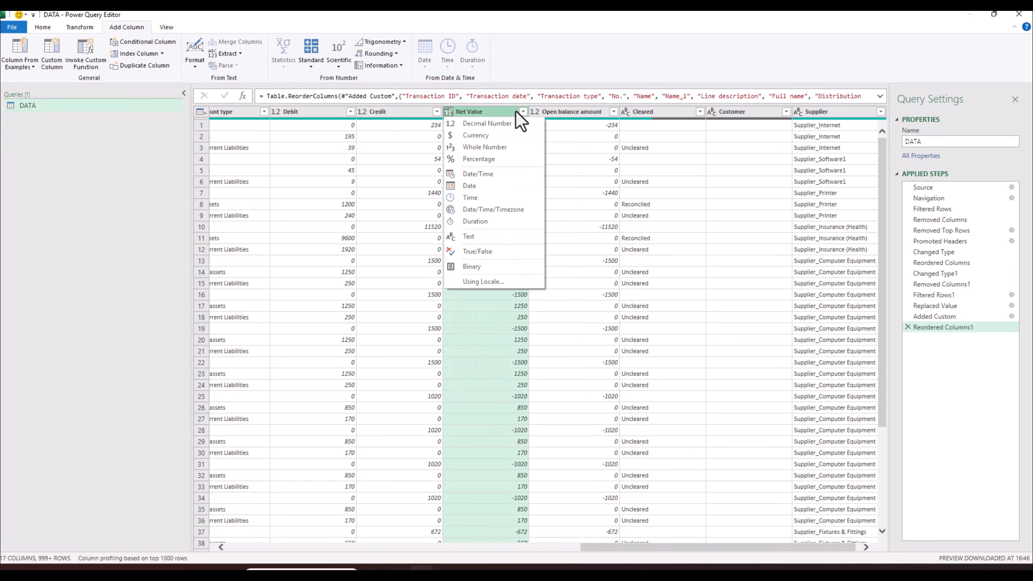
{"action": "left_click", "coordinate": [523, 112]}
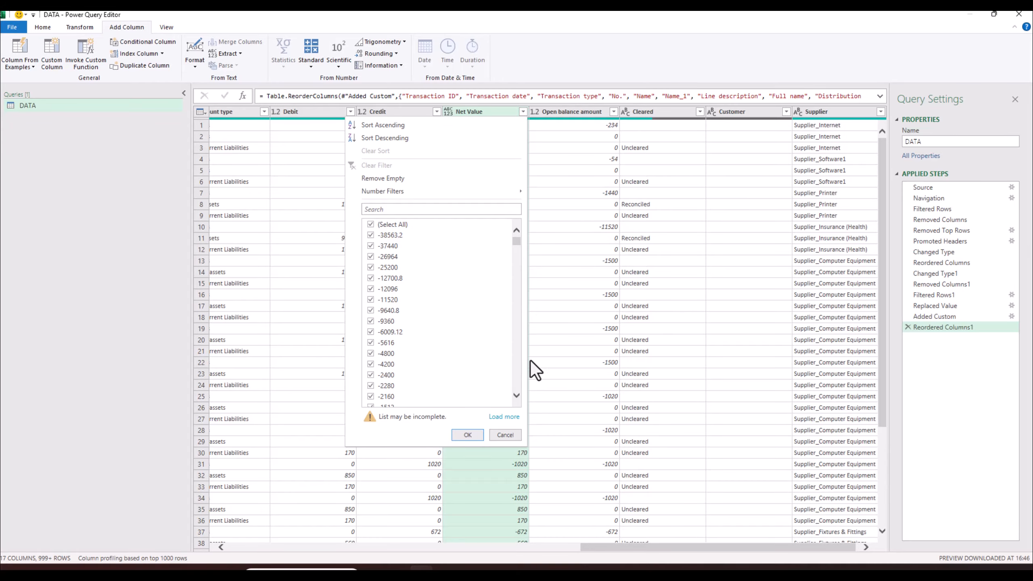
{"action": "left_click", "coordinate": [507, 419]}
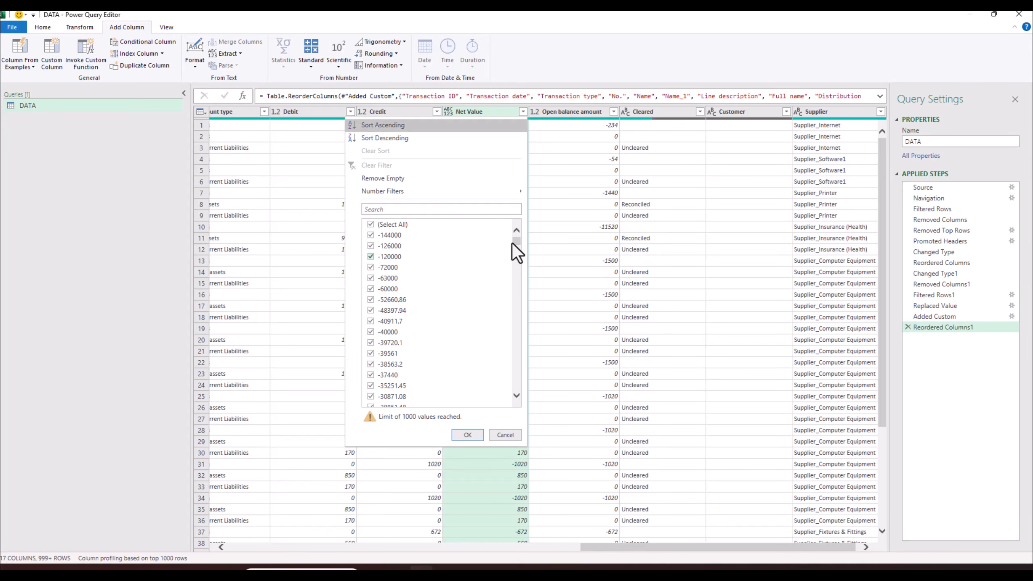
{"action": "left_click_drag", "start_coordinate": [515, 243], "coordinate": [522, 407]}
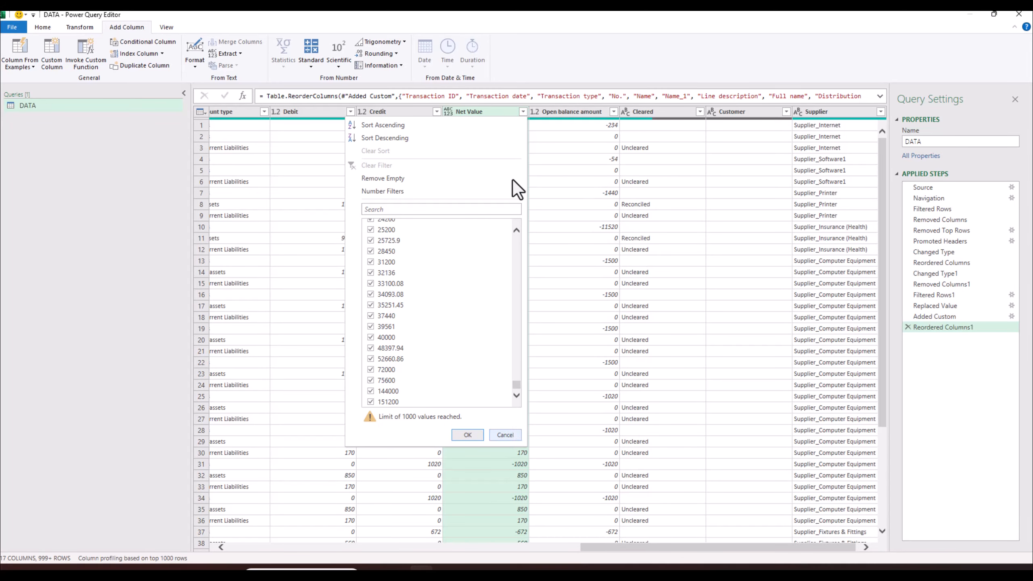
{"action": "right_click", "coordinate": [452, 110]}
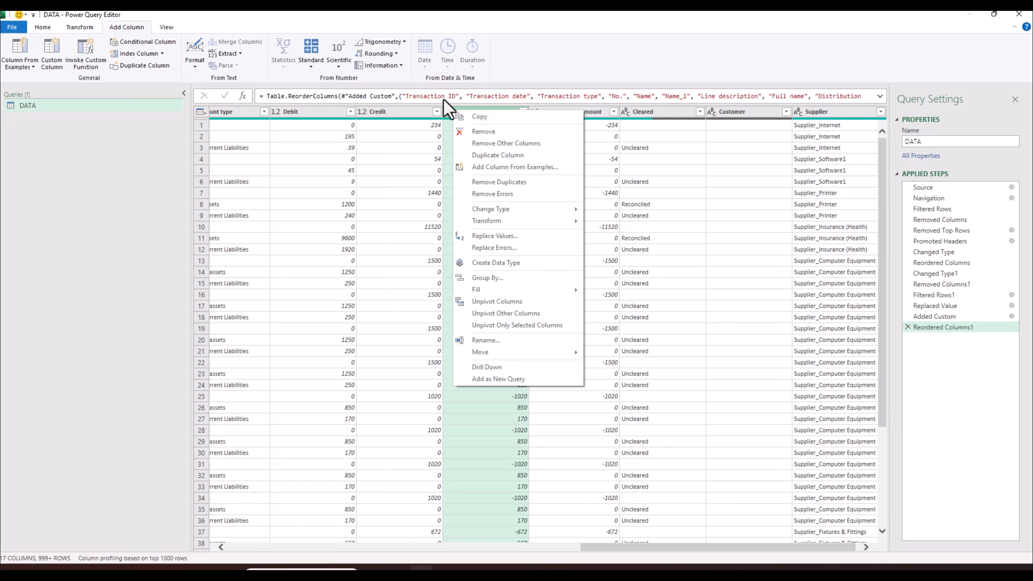
{"action": "mouse_move", "coordinate": [510, 209]}
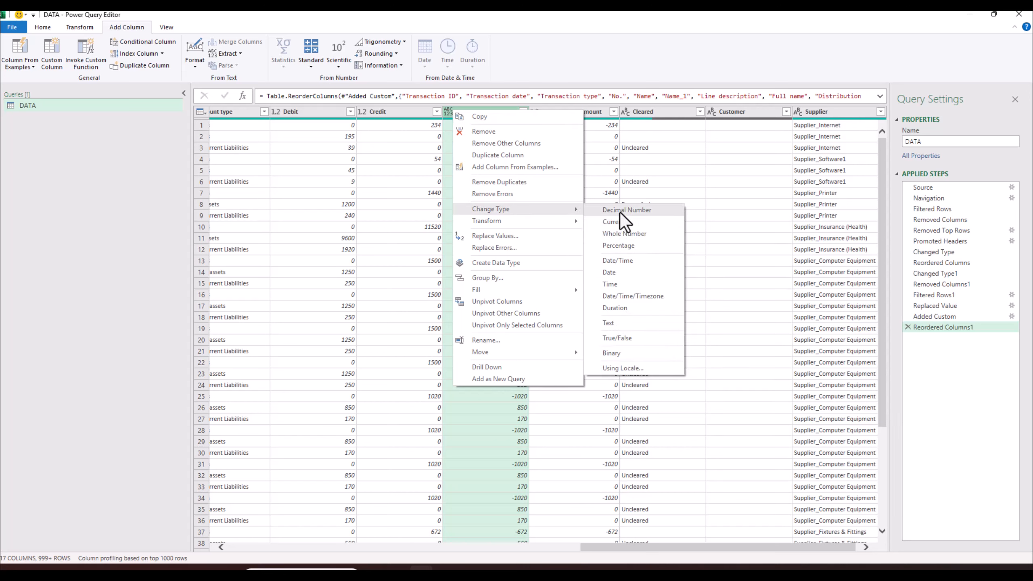
{"action": "left_click", "coordinate": [619, 211]}
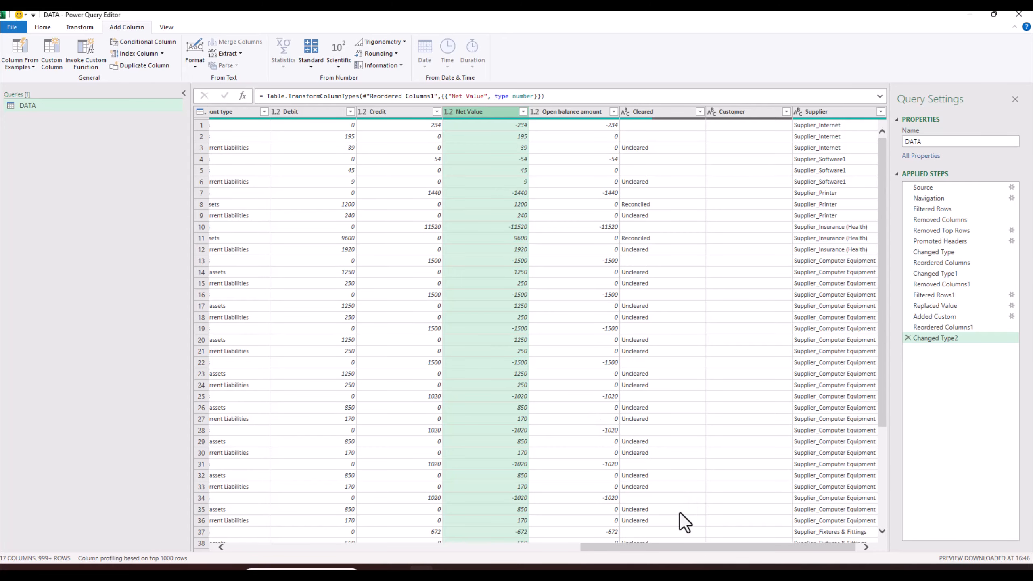
- Close the editor with File > Close & Load To to reach the Import Data options
{"action": "left_click_drag", "start_coordinate": [649, 547], "coordinate": [267, 513]}
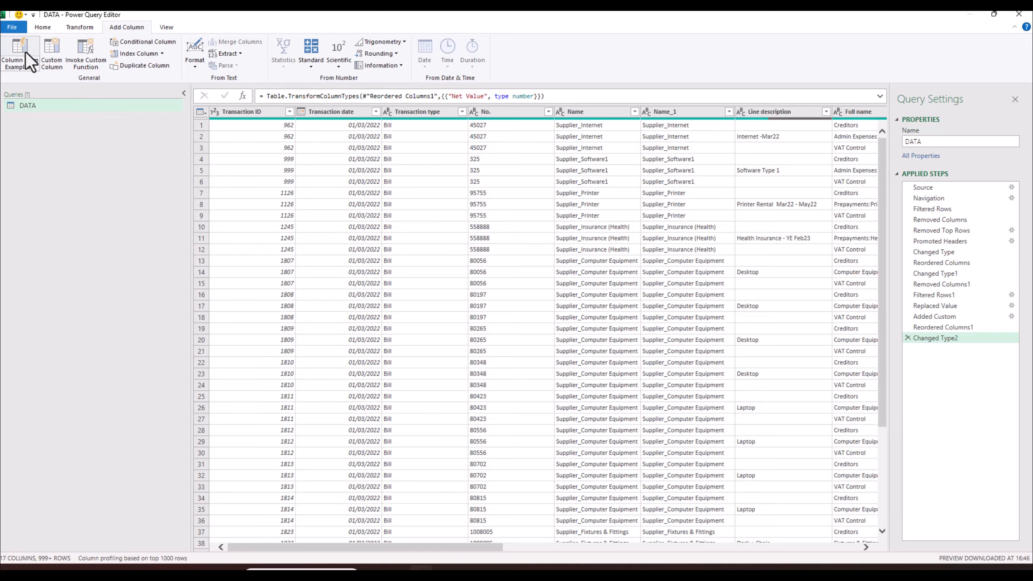
{"action": "left_click", "coordinate": [23, 29]}
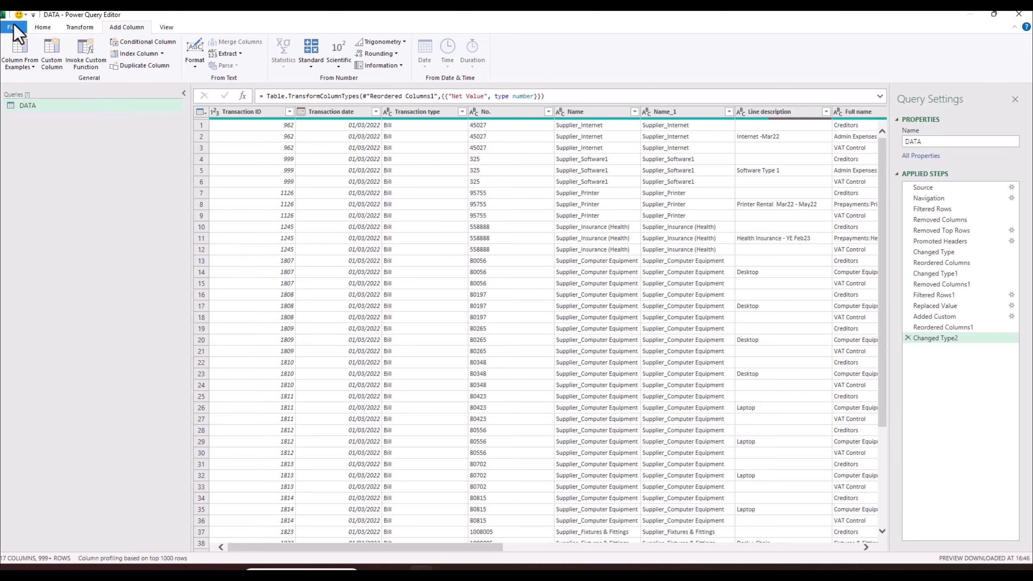
{"action": "left_click", "coordinate": [45, 68]}
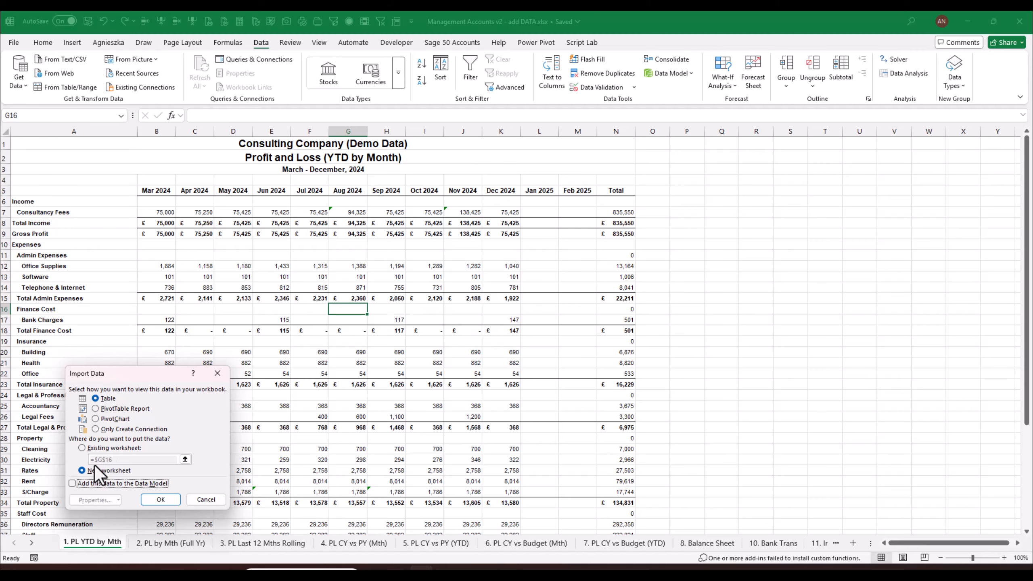
- Load DATA as a table on a new worksheet and colour the DATA sheet tab green
{"action": "left_click", "coordinate": [160, 499]}
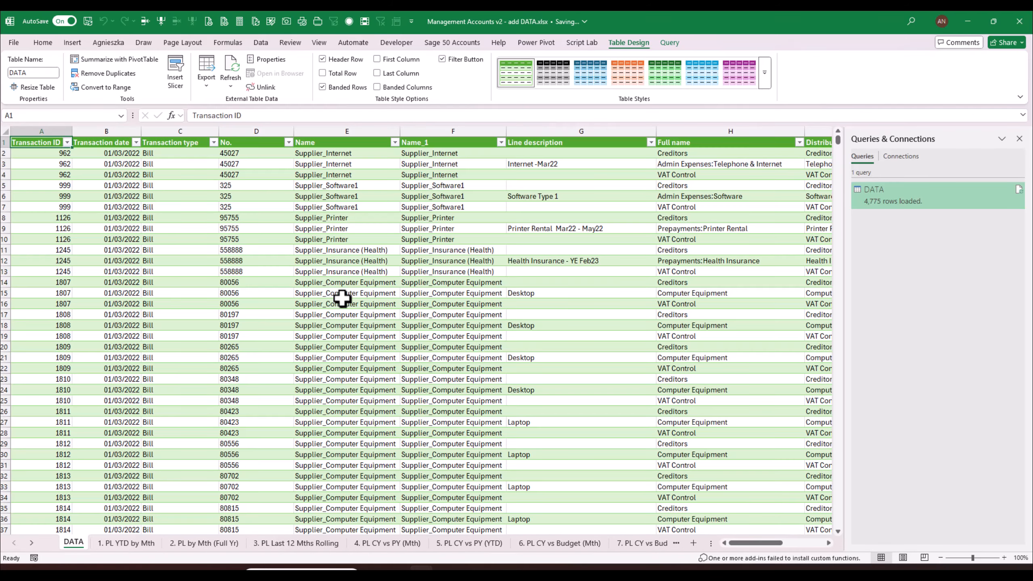
{"action": "right_click", "coordinate": [78, 545]}
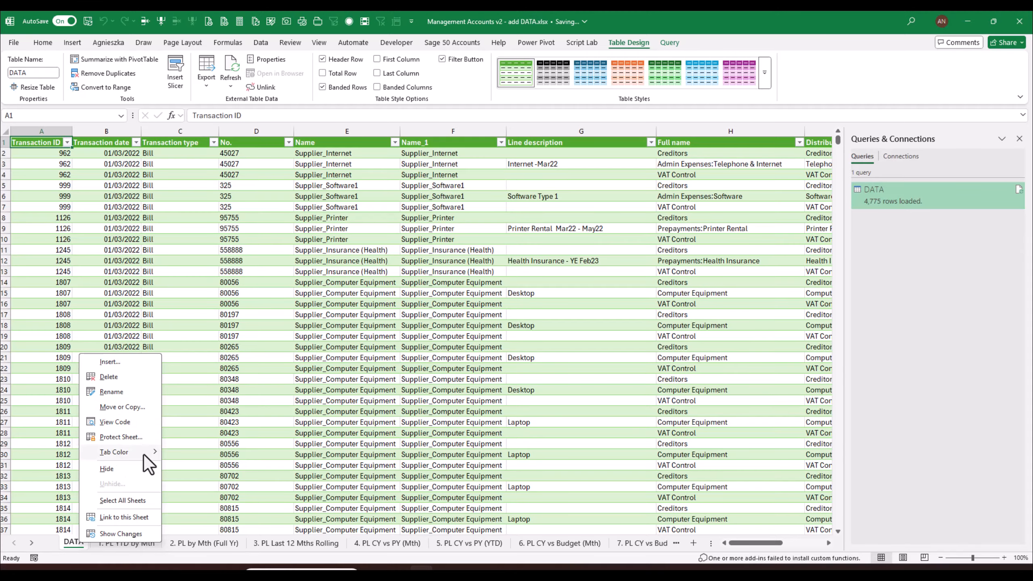
{"action": "mouse_move", "coordinate": [150, 452]}
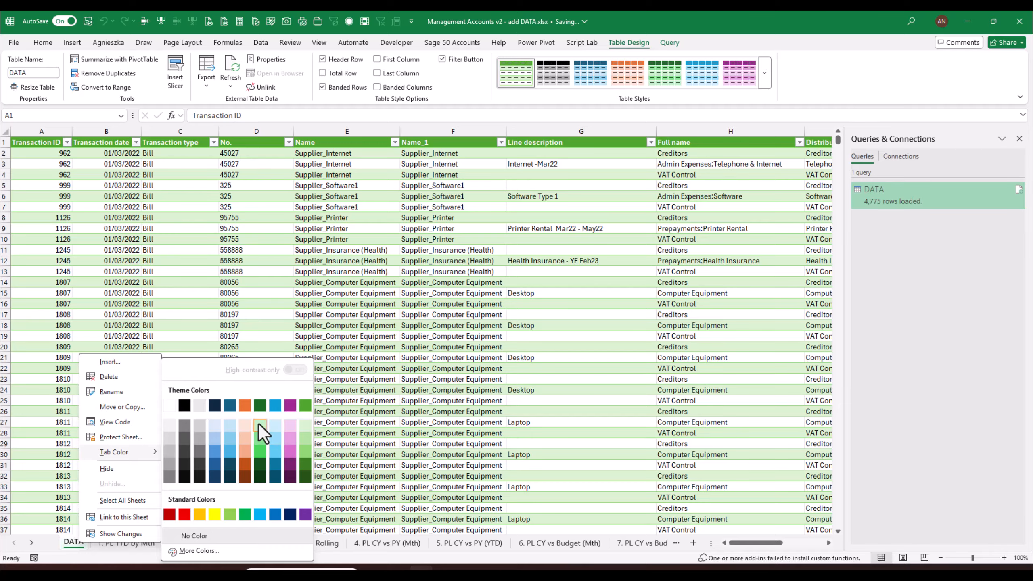
{"action": "left_click", "coordinate": [262, 431]}
{"action": "left_click", "coordinate": [392, 292]}
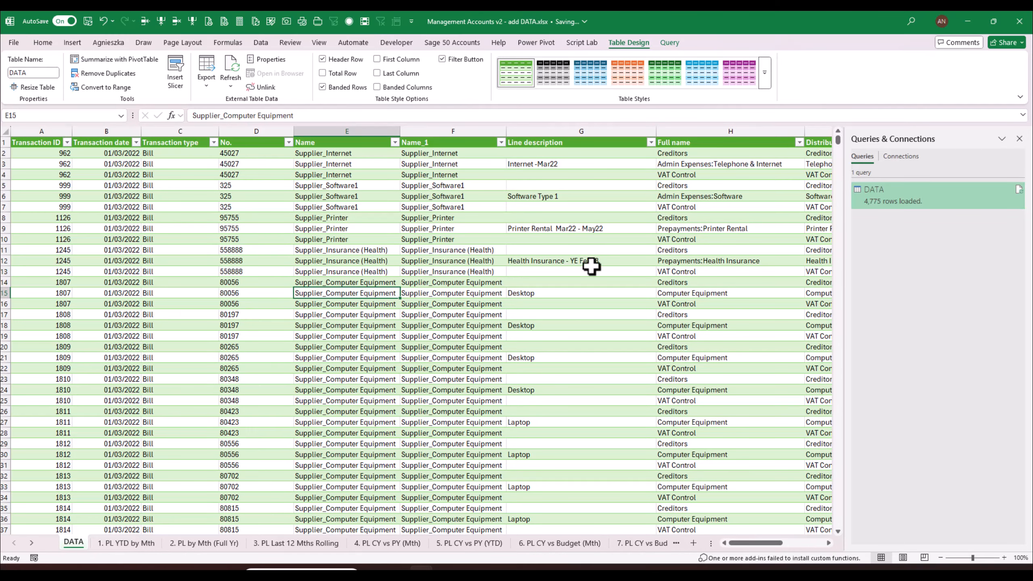
- Close the Queries & Connections pane and scroll across the loaded DATA table
{"action": "left_click", "coordinate": [1019, 138]}
{"action": "scroll", "coordinate": [912, 546], "scroll_direction": "right", "scroll_amount": 1}
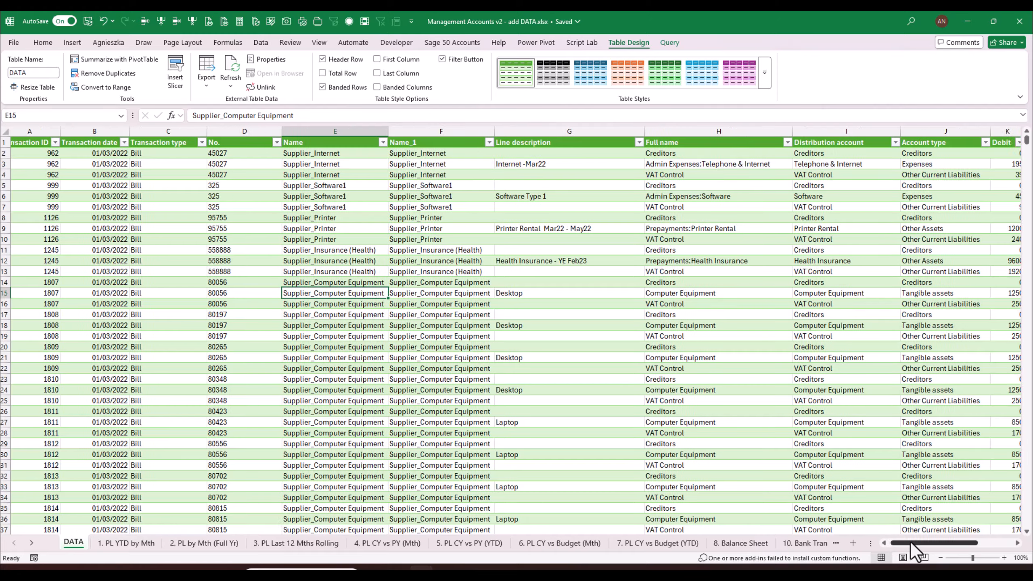
{"action": "left_click_drag", "start_coordinate": [912, 544], "coordinate": [821, 545]}
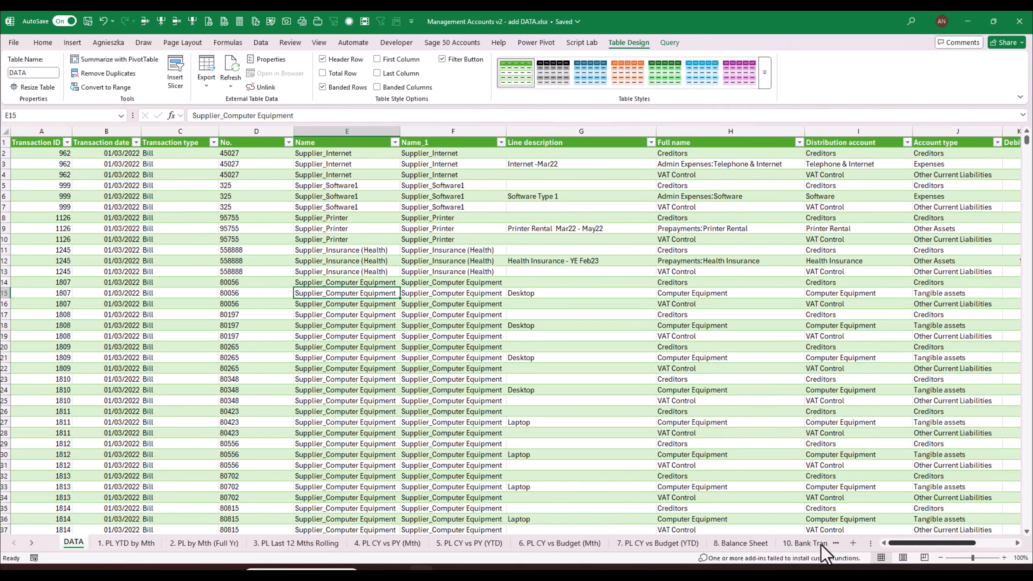
{"action": "left_click_drag", "start_coordinate": [940, 544], "coordinate": [970, 545]}
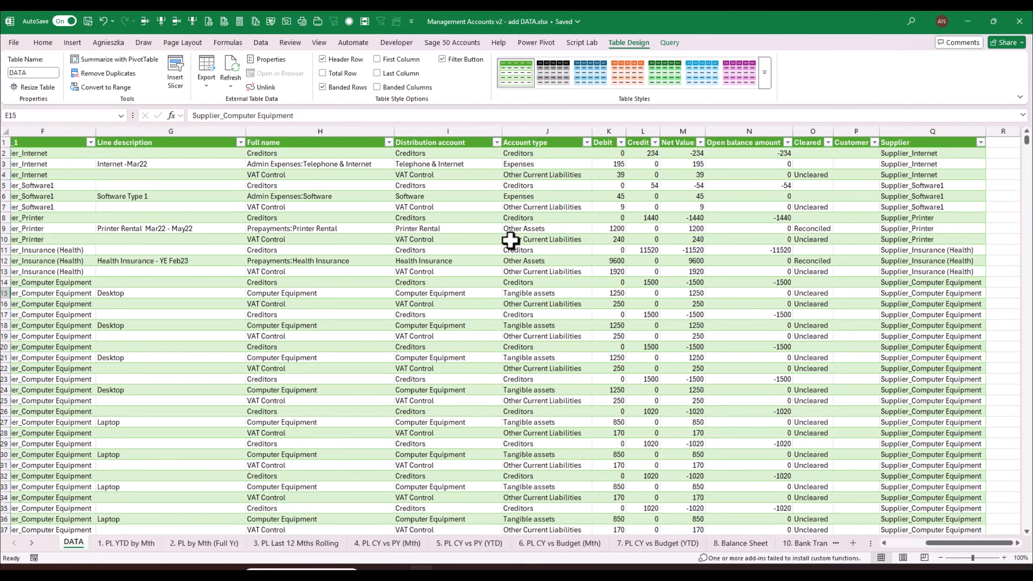
{"action": "left_click", "coordinate": [139, 544]}
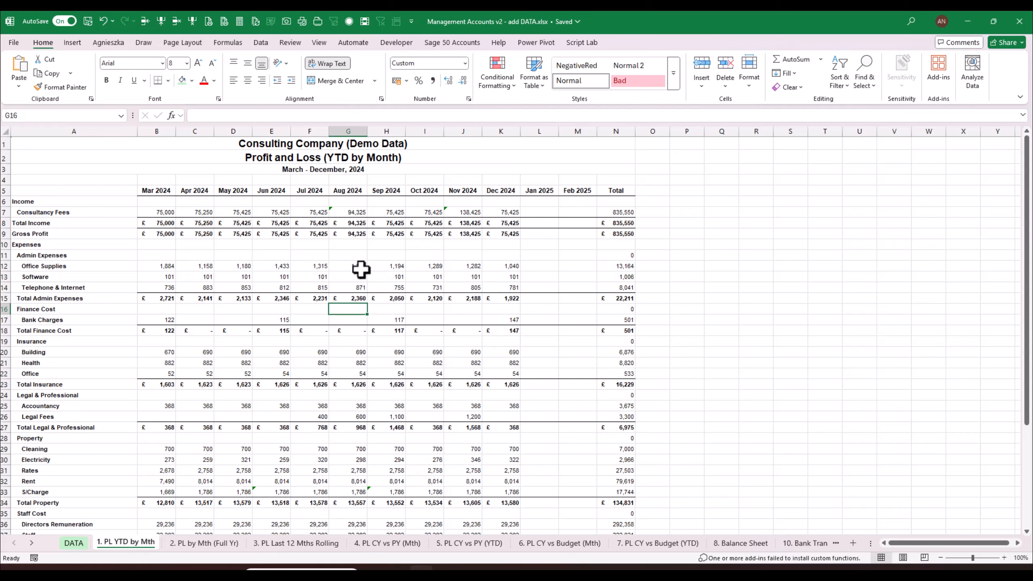
{"action": "left_click", "coordinate": [741, 542]}
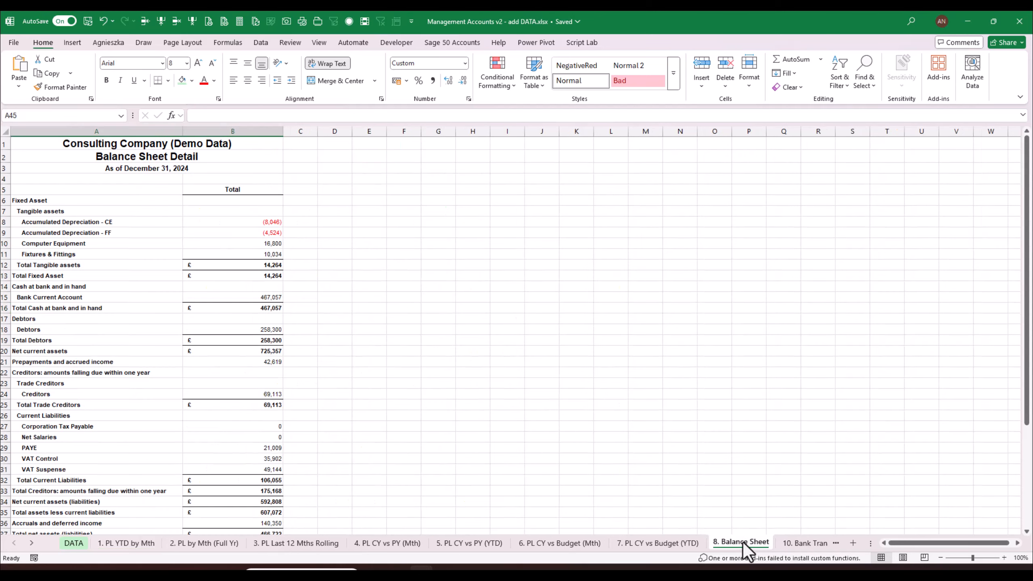
{"action": "left_click", "coordinate": [797, 543]}
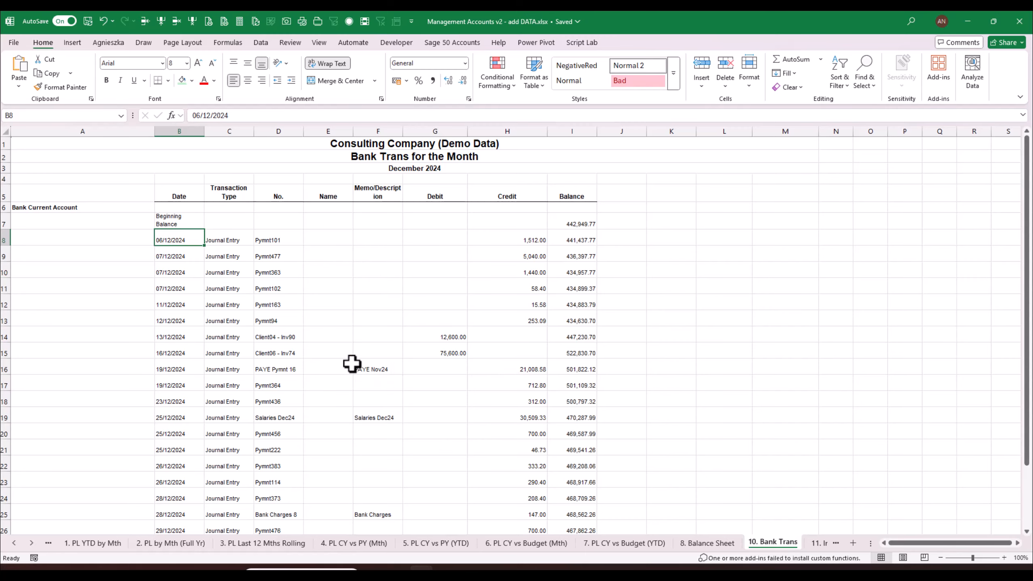
{"action": "left_click", "coordinate": [14, 542]}
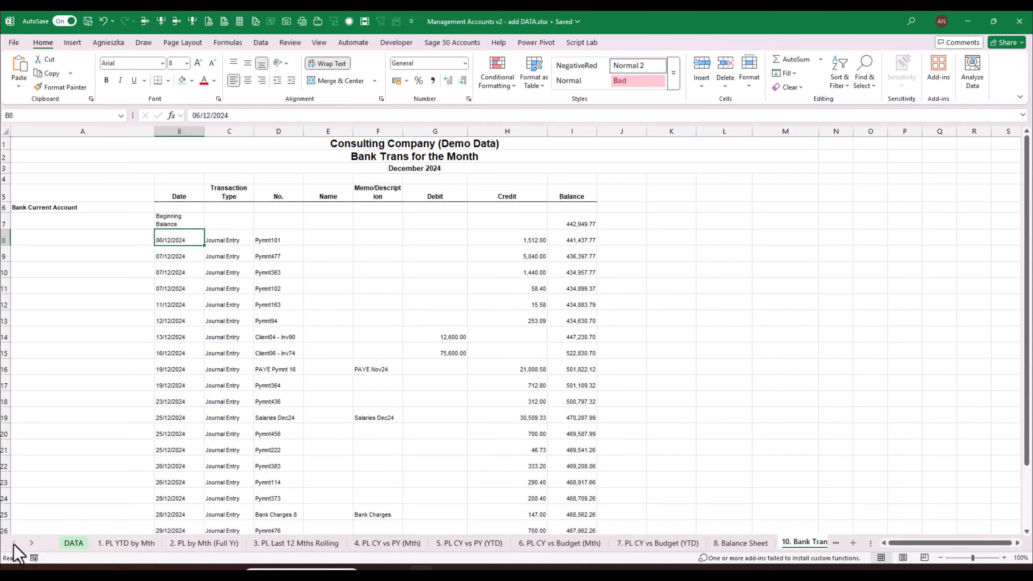
{"action": "left_click", "coordinate": [67, 544]}
{"action": "left_click", "coordinate": [543, 325]}
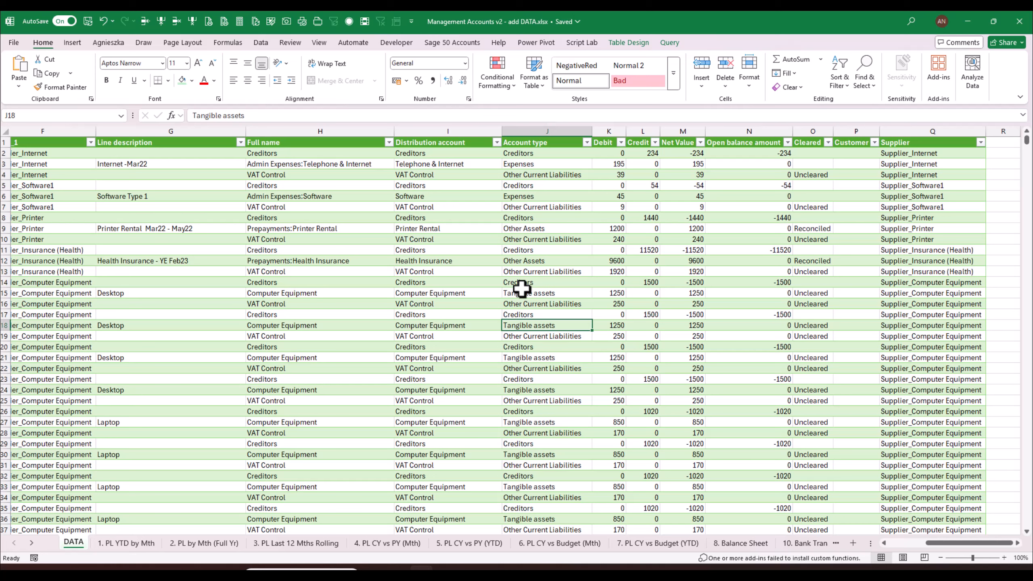
{"action": "left_click", "coordinate": [432, 306]}
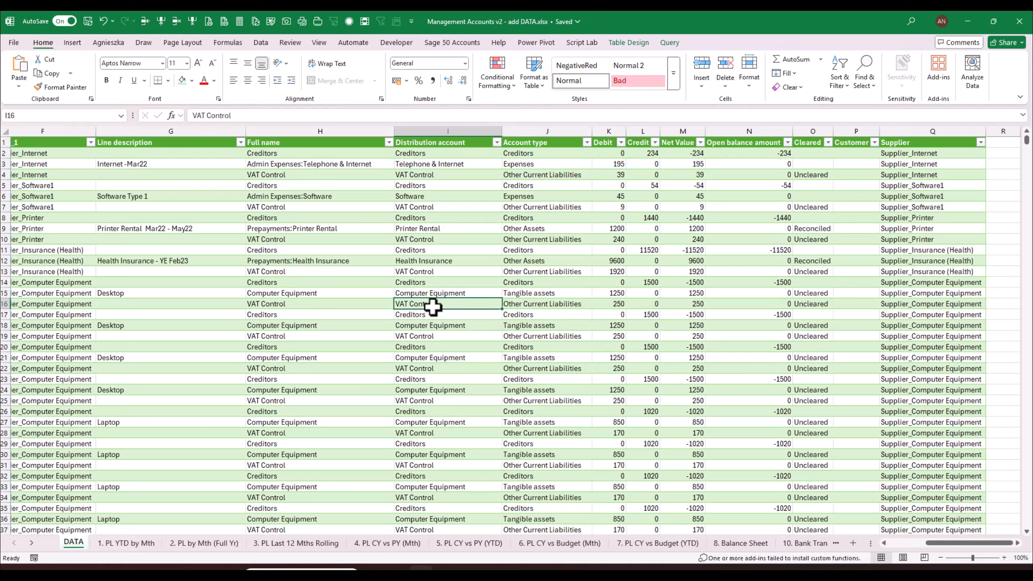
{"action": "left_click", "coordinate": [473, 346]}
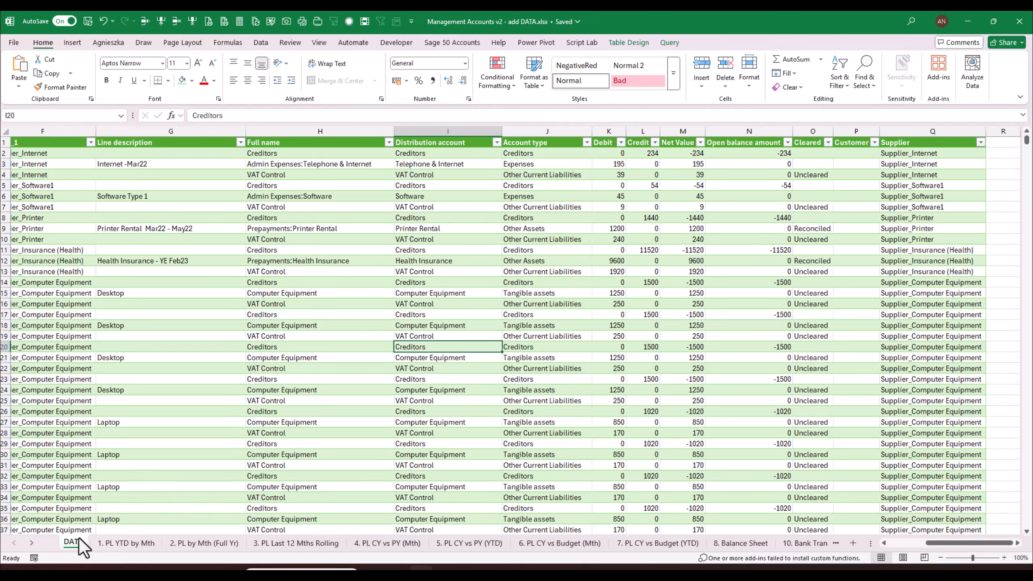
{"action": "left_click", "coordinate": [661, 435]}
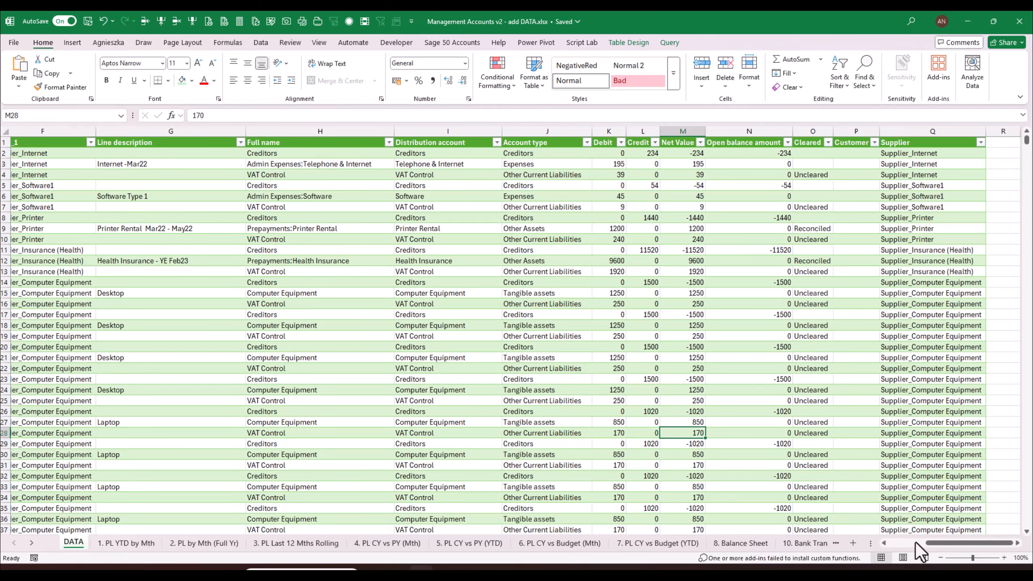
{"action": "left_click_drag", "start_coordinate": [950, 547], "coordinate": [928, 543]}
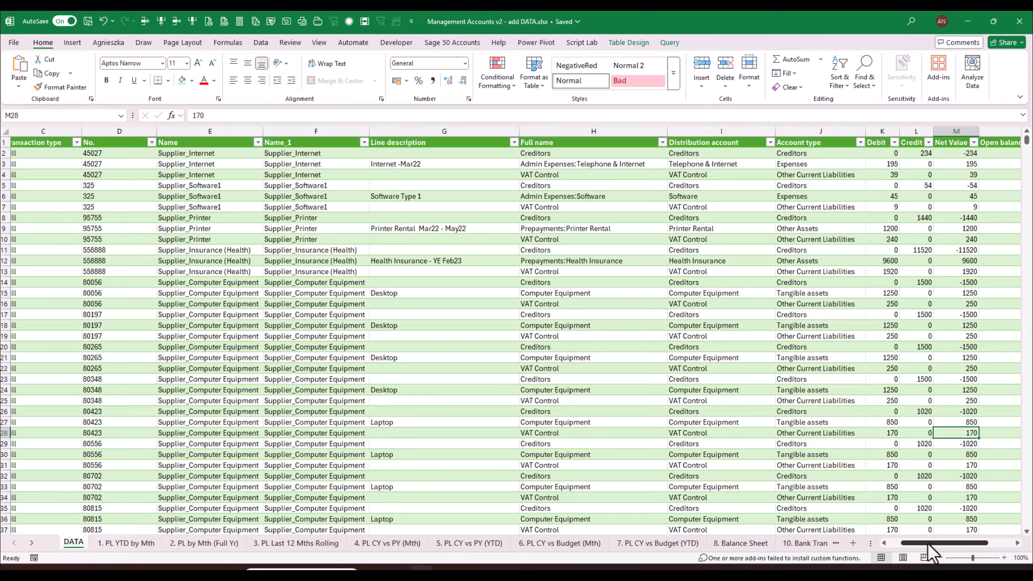
{"action": "left_click_drag", "start_coordinate": [928, 544], "coordinate": [911, 546]}
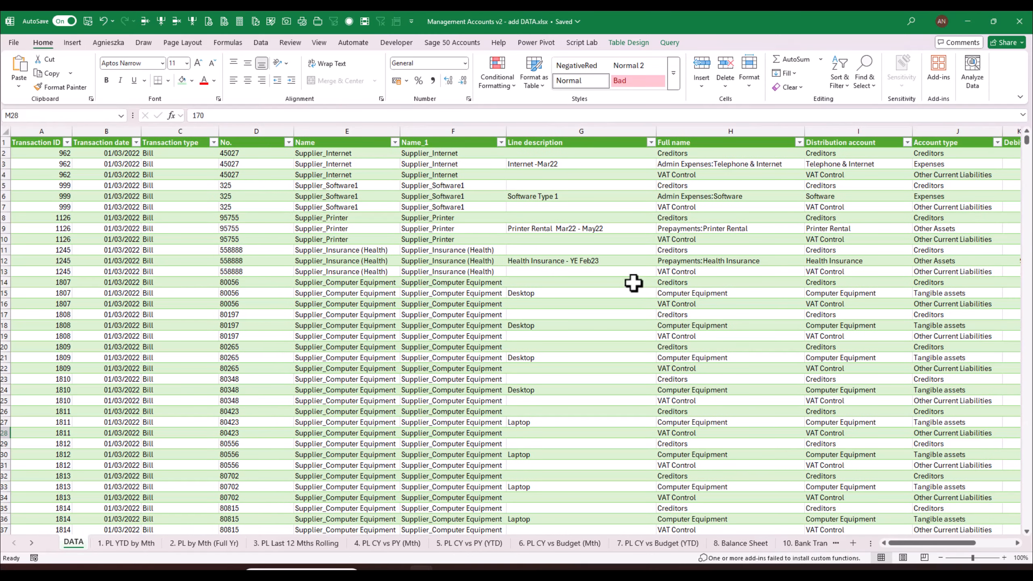
{"action": "left_click", "coordinate": [703, 175]}
{"action": "left_click", "coordinate": [688, 206]}
{"action": "left_click", "coordinate": [701, 250]}
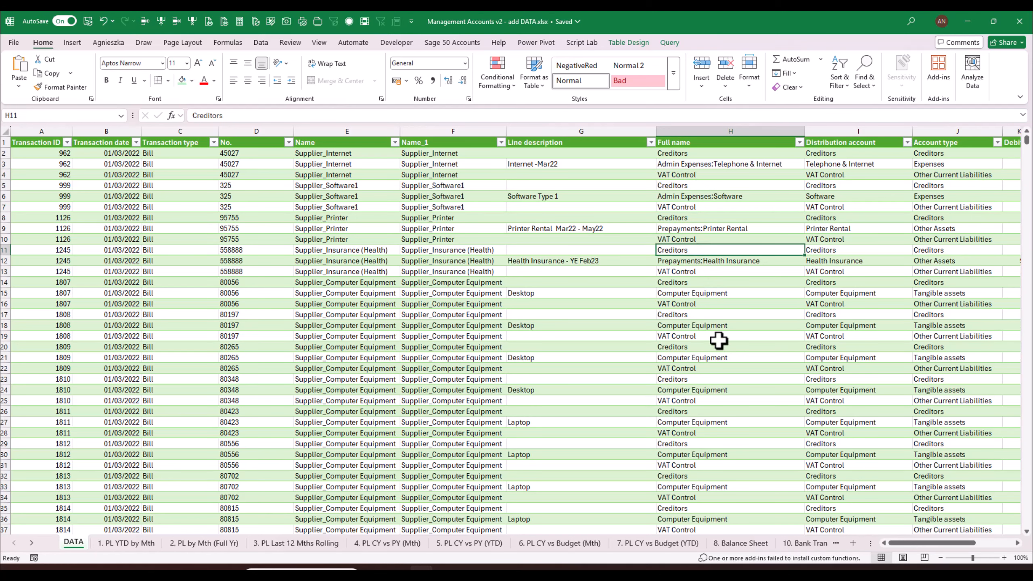
{"action": "left_click_drag", "start_coordinate": [915, 542], "coordinate": [927, 542]}
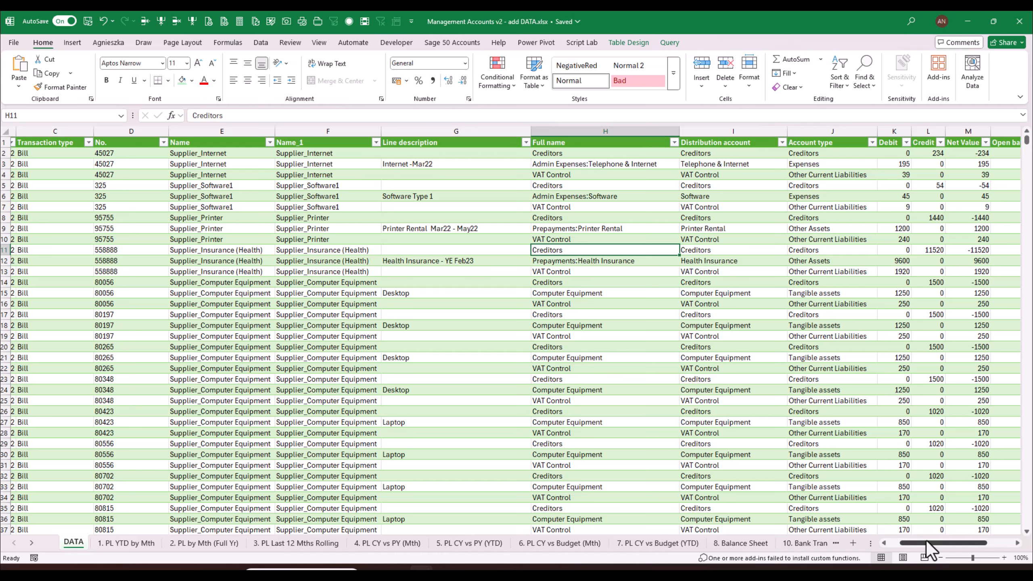
{"action": "left_click", "coordinate": [644, 164]}
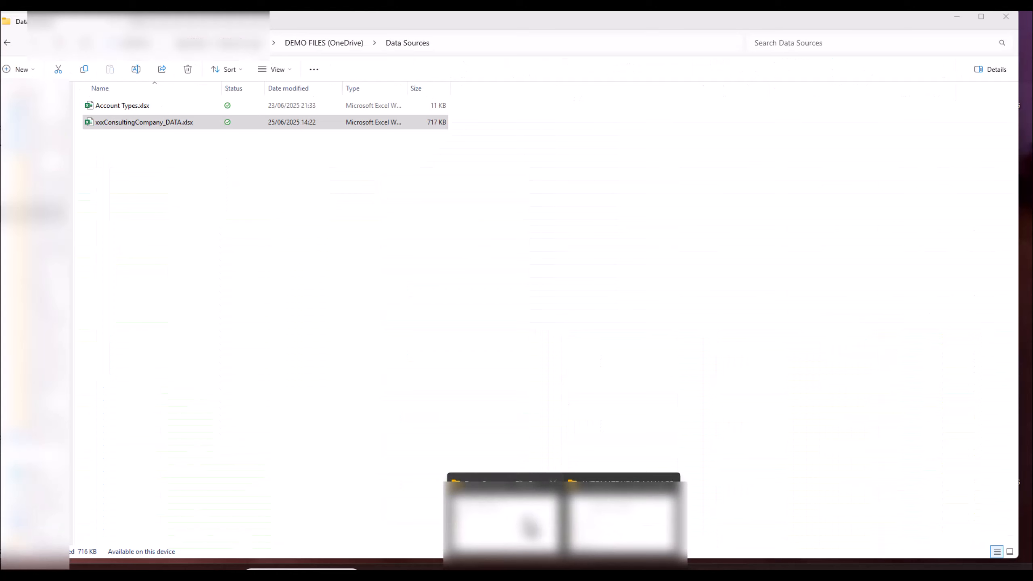
- Bring the Data Sources folder forward and open Account Types.xlsx
{"action": "left_click", "coordinate": [528, 526]}
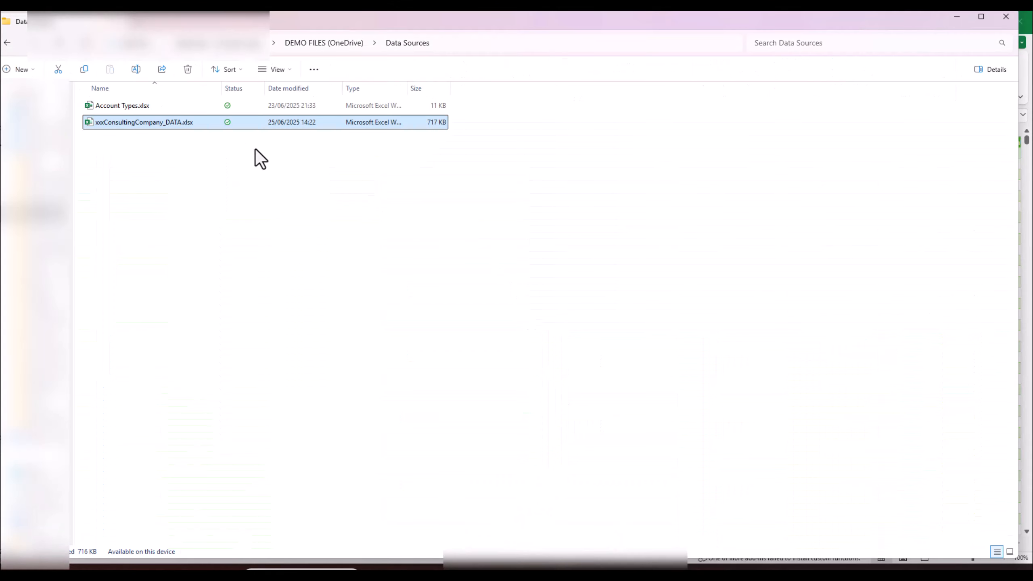
{"action": "left_click", "coordinate": [112, 105]}
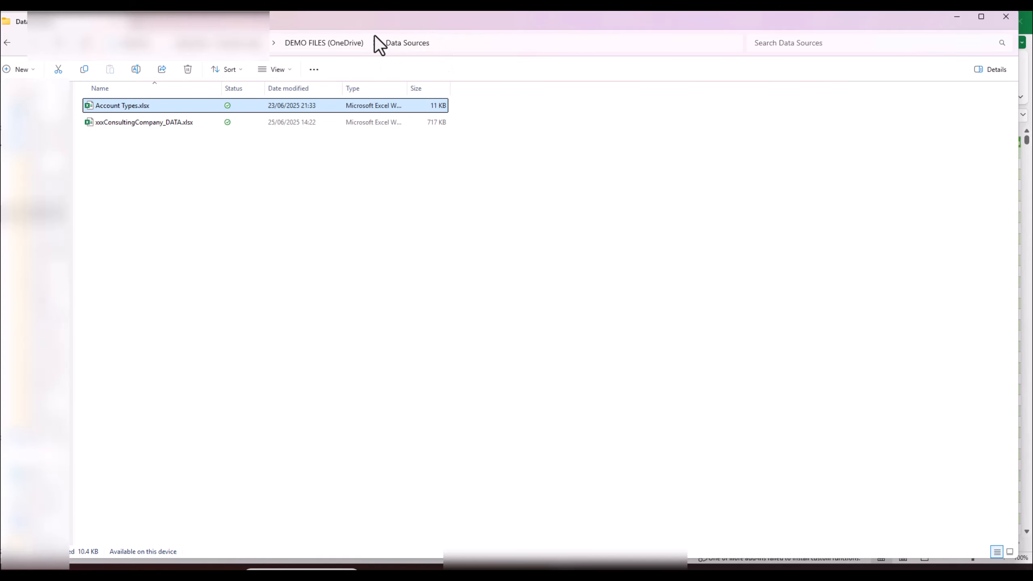
{"action": "double_click", "coordinate": [116, 106]}
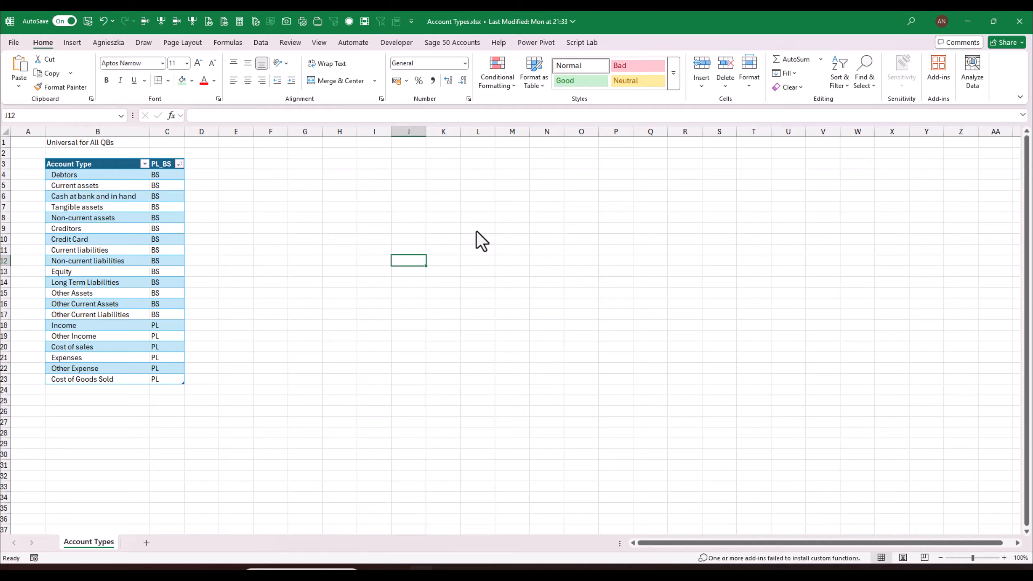
{"action": "left_click", "coordinate": [104, 175]}
{"action": "left_click", "coordinate": [102, 218]}
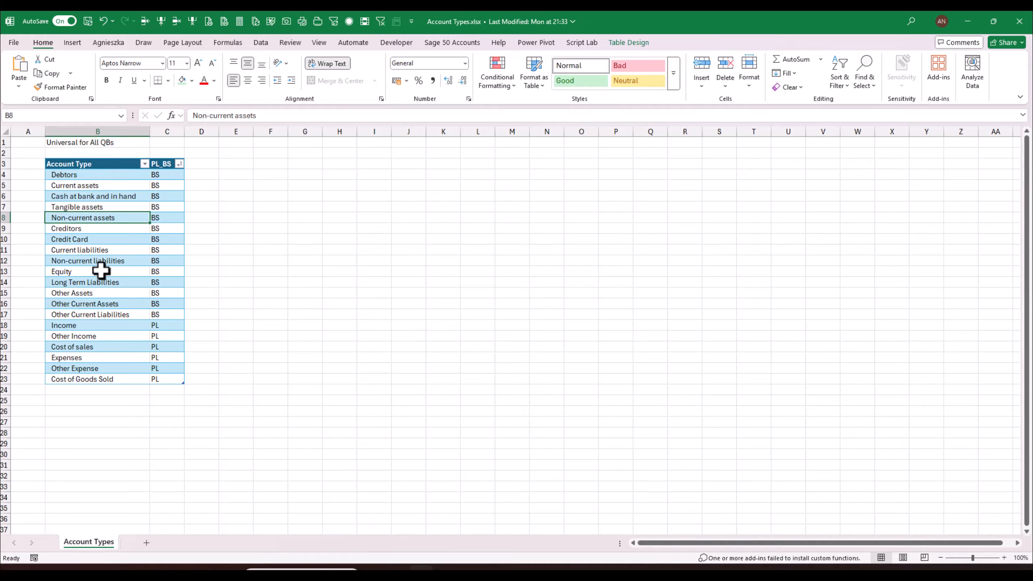
{"action": "left_click", "coordinate": [100, 283]}
{"action": "left_click", "coordinate": [93, 336]}
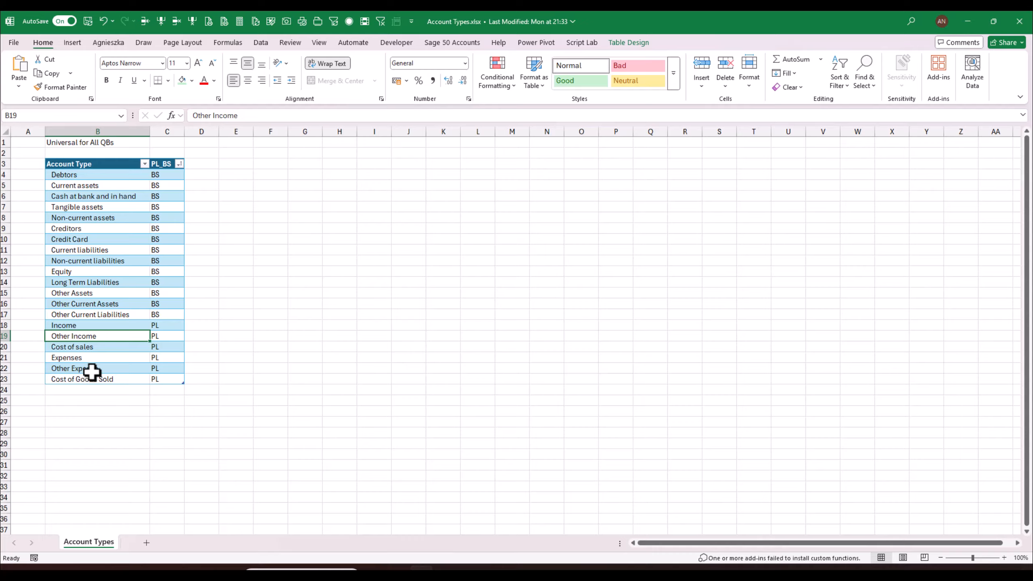
{"action": "left_click", "coordinate": [166, 176]}
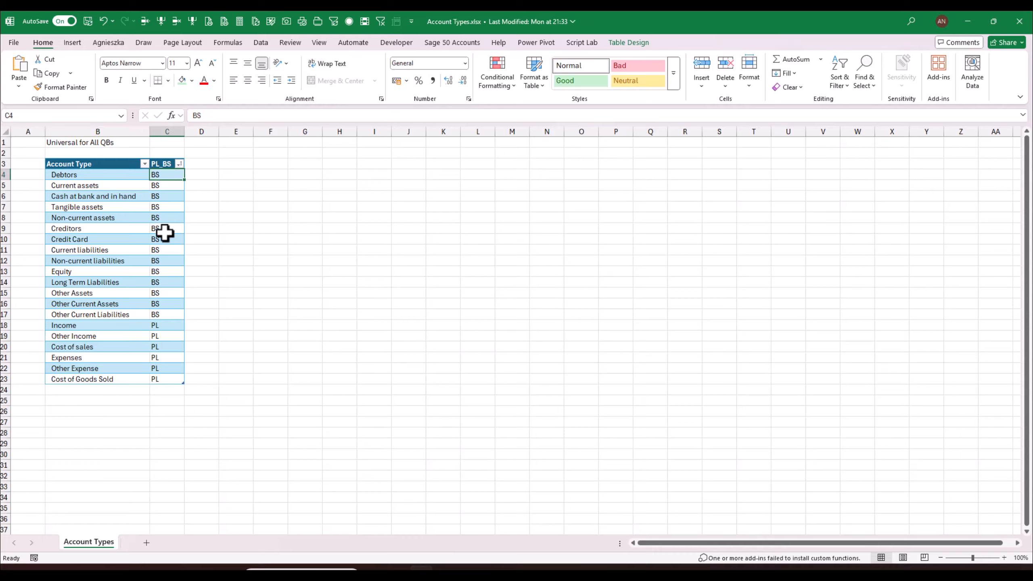
{"action": "left_click", "coordinate": [165, 229]}
{"action": "left_click", "coordinate": [166, 337]}
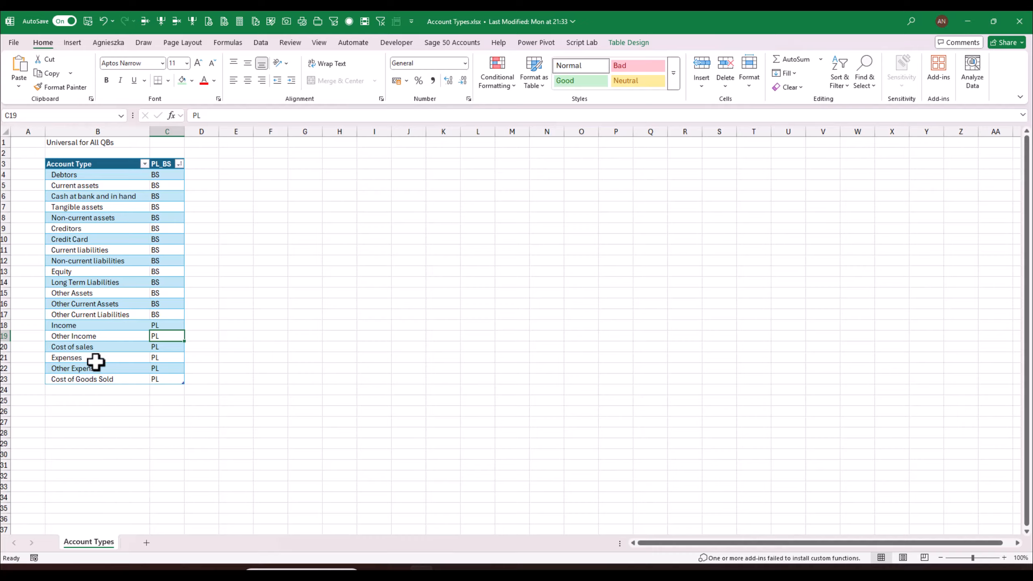
{"action": "left_click", "coordinate": [110, 392]}
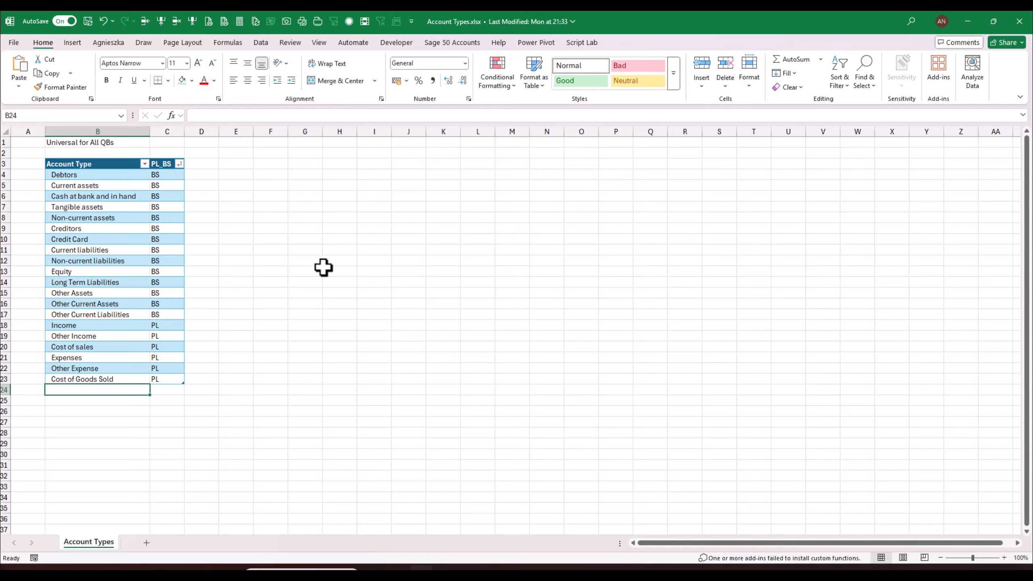
{"action": "left_click", "coordinate": [139, 272]}
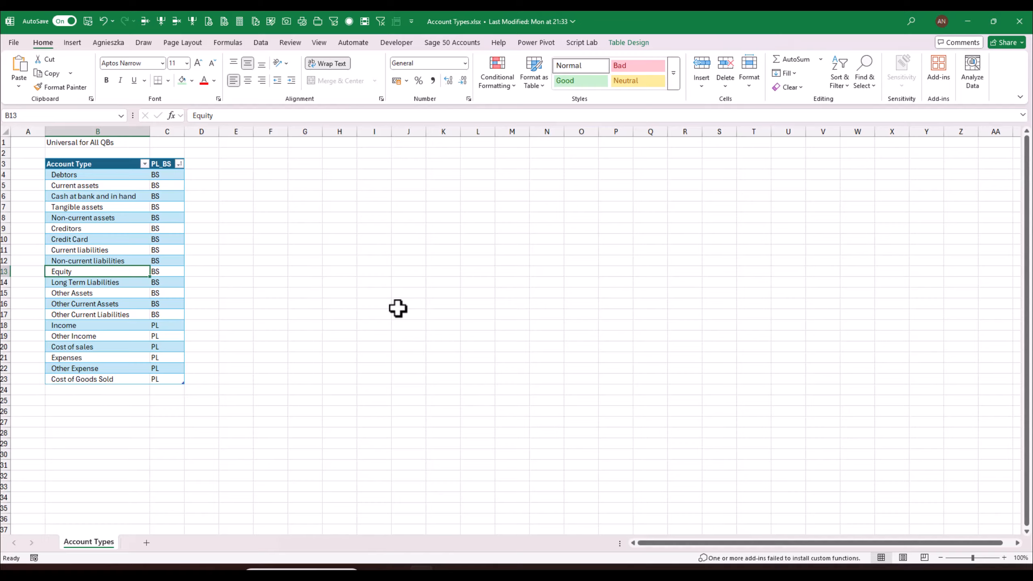
{"action": "left_click", "coordinate": [401, 308]}
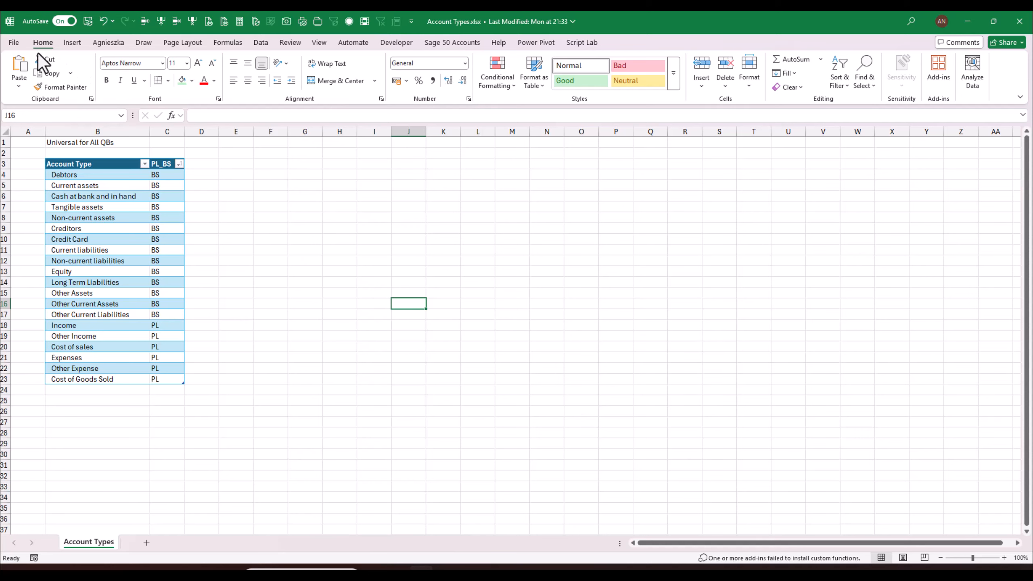
{"action": "left_click", "coordinate": [12, 43]}
- Copy the Account Types workbook's path from File > Info, then close that workbook
{"action": "left_click", "coordinate": [10, 46]}
{"action": "left_click", "coordinate": [12, 42]}
{"action": "left_click", "coordinate": [30, 164]}
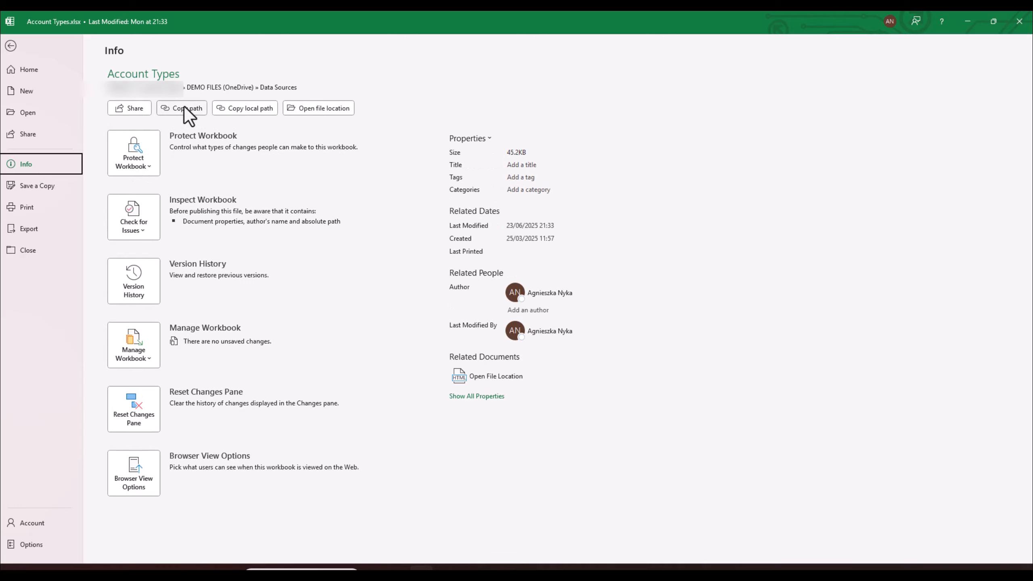
{"action": "left_click", "coordinate": [184, 107]}
{"action": "left_click", "coordinate": [11, 47]}
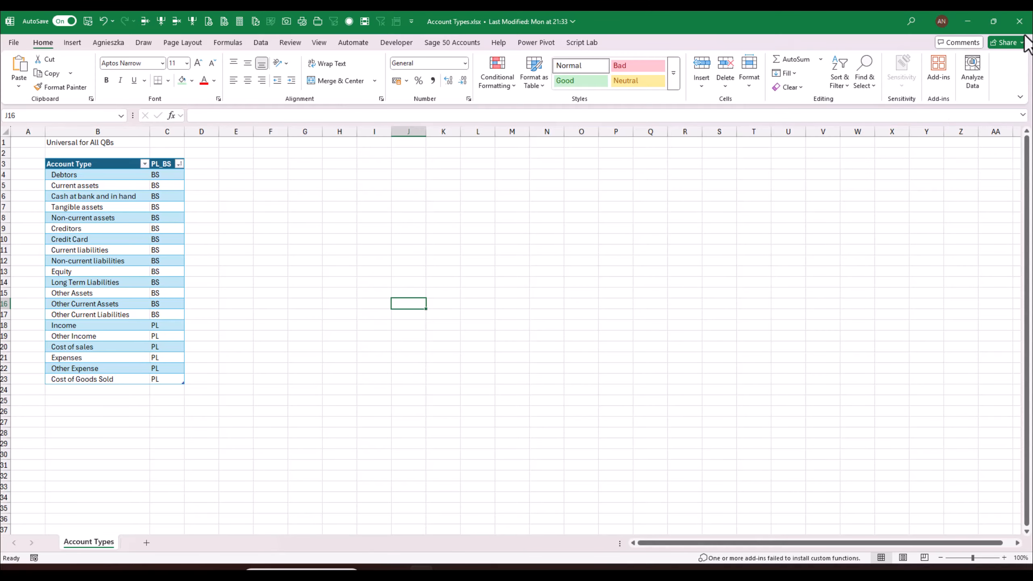
{"action": "left_click", "coordinate": [1019, 21]}
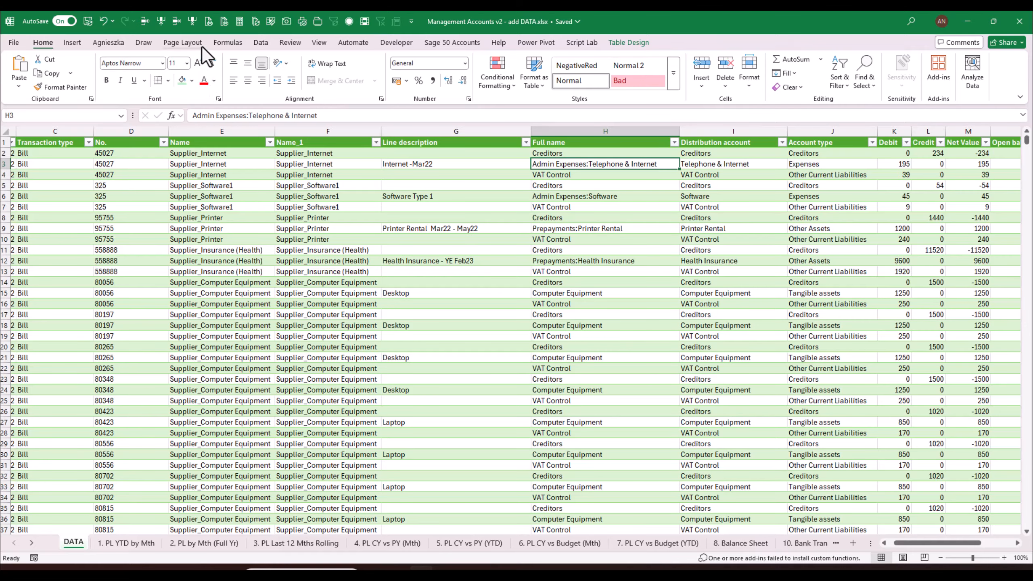
- Connect From Web using the pasted Account Types URL with ?web=1 removed
{"action": "left_click", "coordinate": [262, 44]}
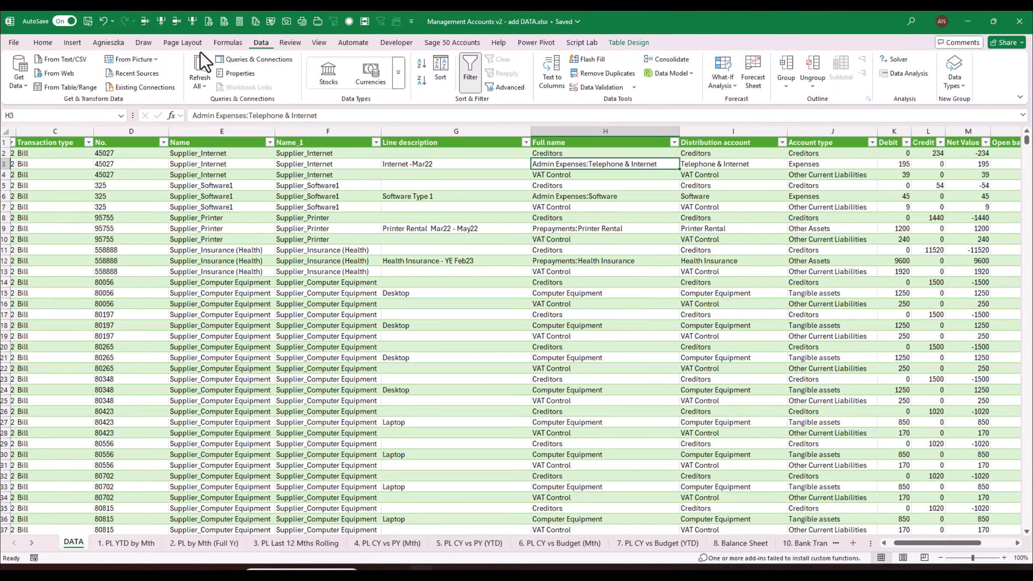
{"action": "left_click", "coordinate": [67, 75]}
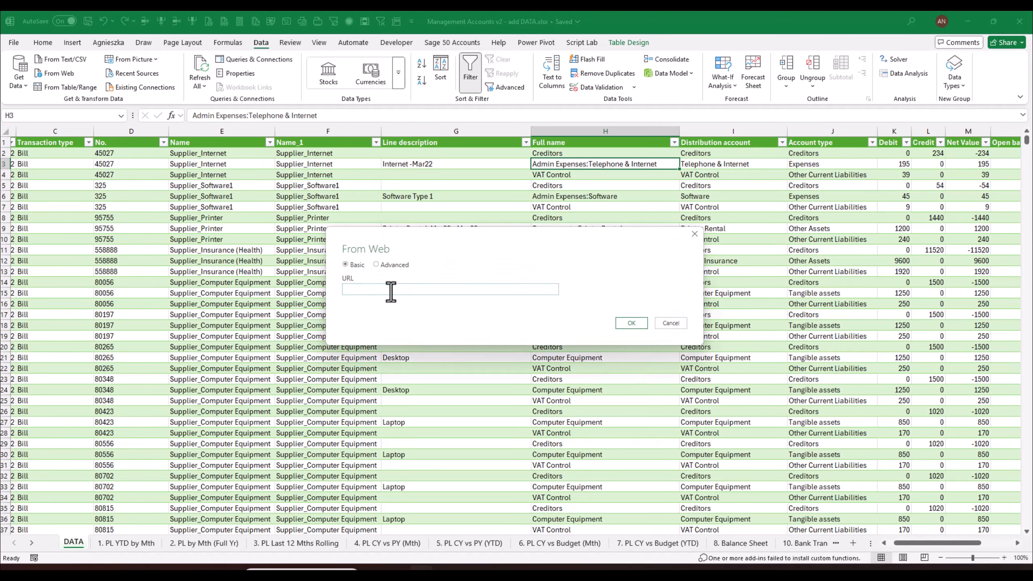
{"action": "key", "text": "ctrl+v"}
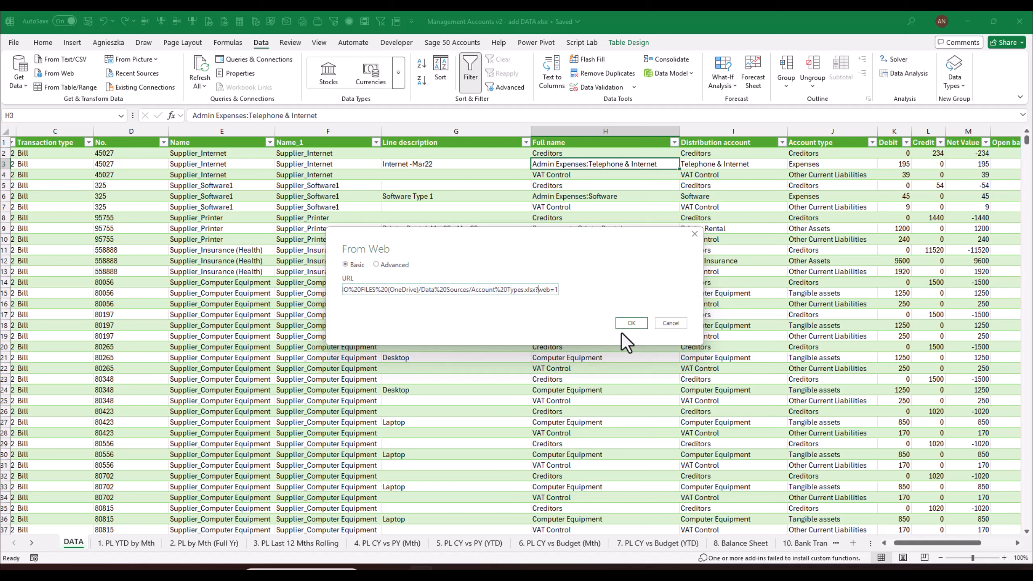
{"action": "key", "text": "Delete"}
{"action": "key", "text": "Delete"}
{"action": "key", "text": "Delete"}
{"action": "key", "text": "Delete"}
{"action": "key", "text": "Delete"}
{"action": "key", "text": "Delete"}
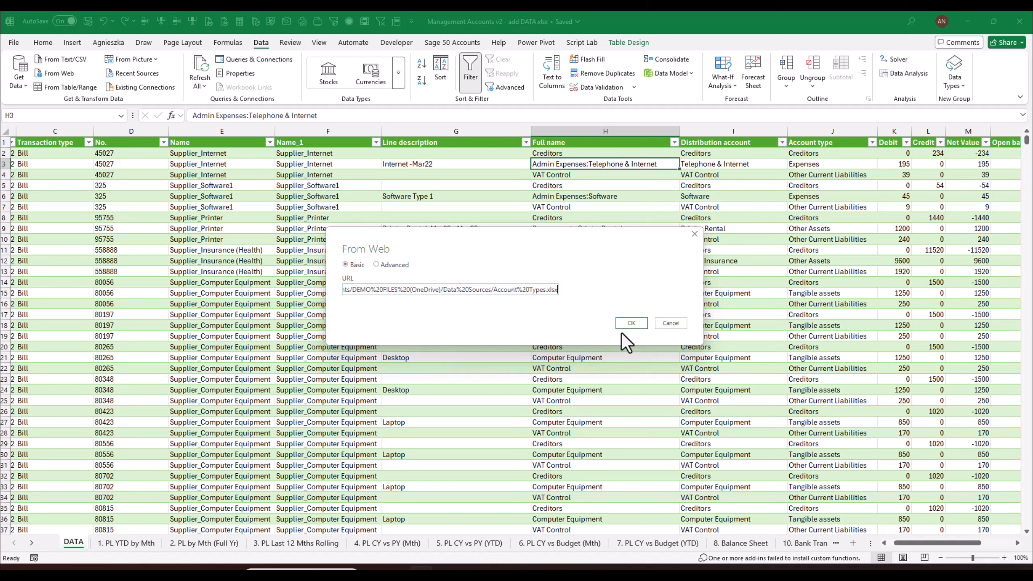
{"action": "left_click", "coordinate": [624, 325]}
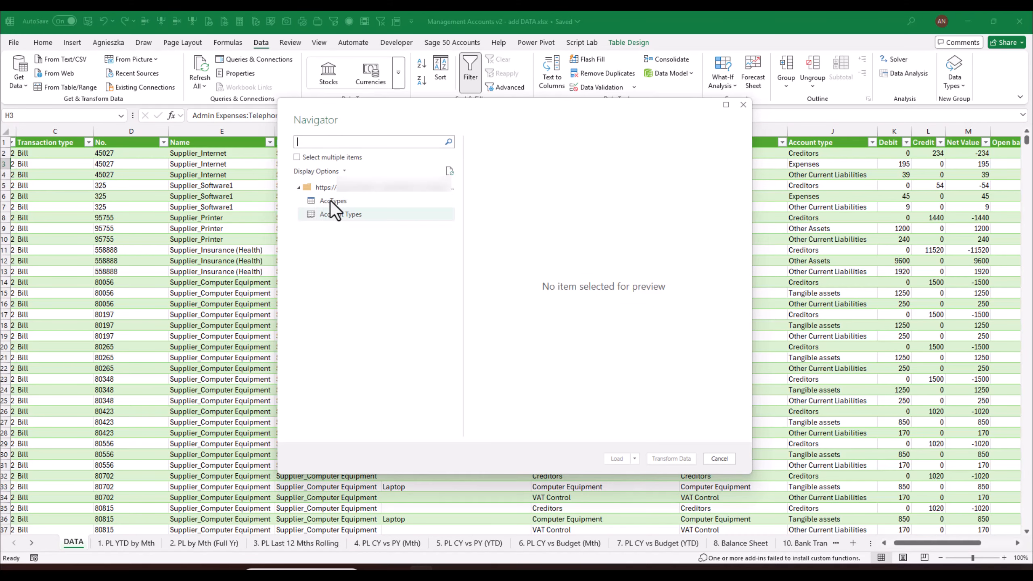
- Pick the AccTypes table in Navigator and send it to Transform Data
{"action": "left_click", "coordinate": [330, 200]}
{"action": "left_click", "coordinate": [336, 217]}
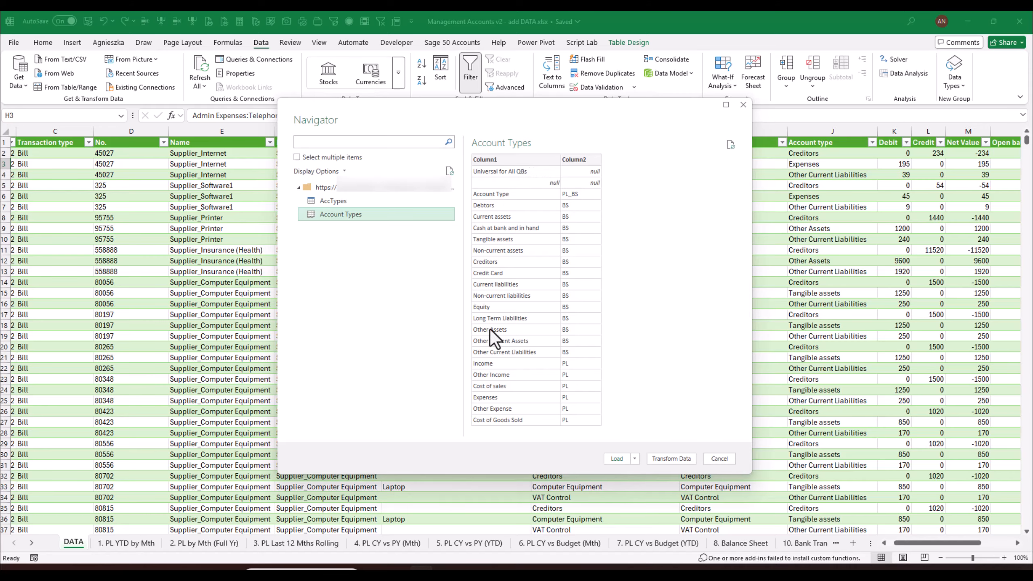
{"action": "left_click", "coordinate": [353, 200]}
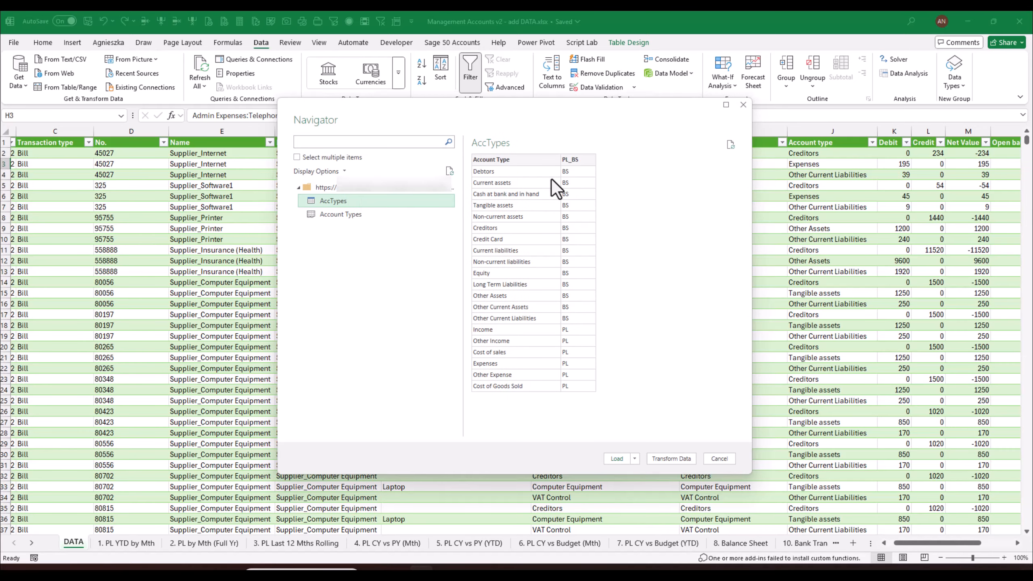
{"action": "left_click", "coordinate": [672, 458]}
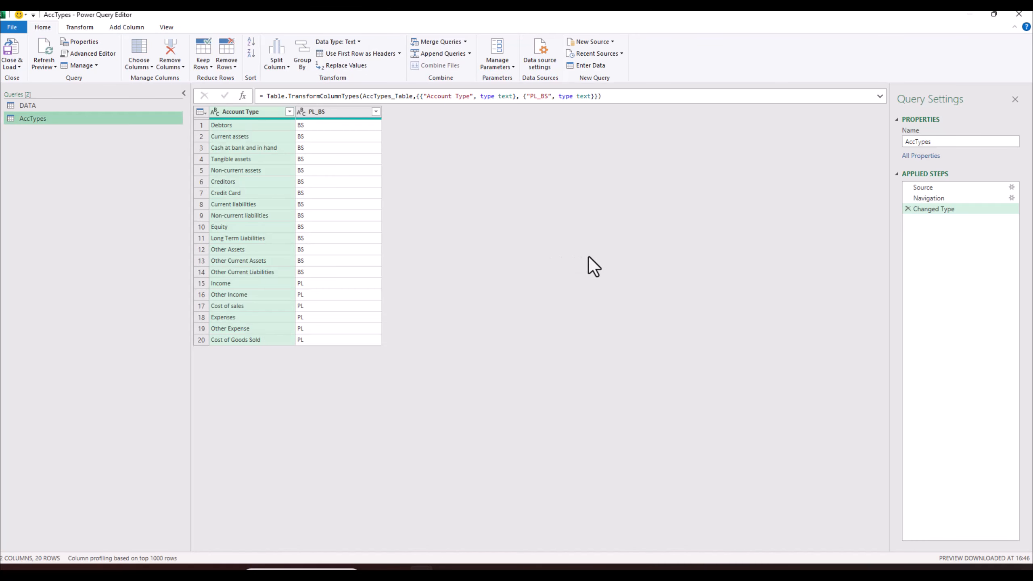
- Switch to the DATA query, check its Account type column, and end on DATA
{"action": "left_click", "coordinate": [31, 107]}
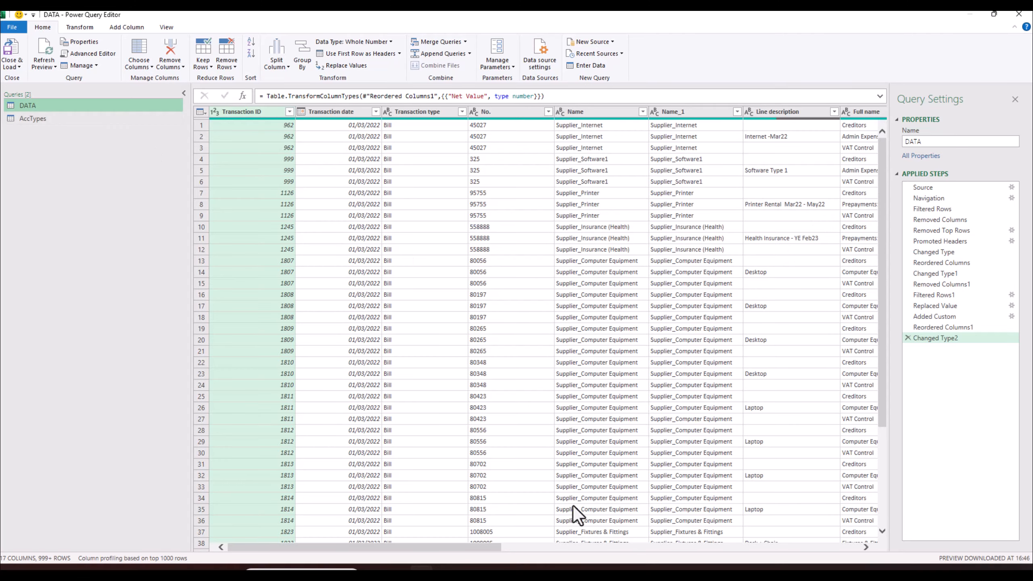
{"action": "left_click_drag", "start_coordinate": [488, 550], "coordinate": [738, 561]}
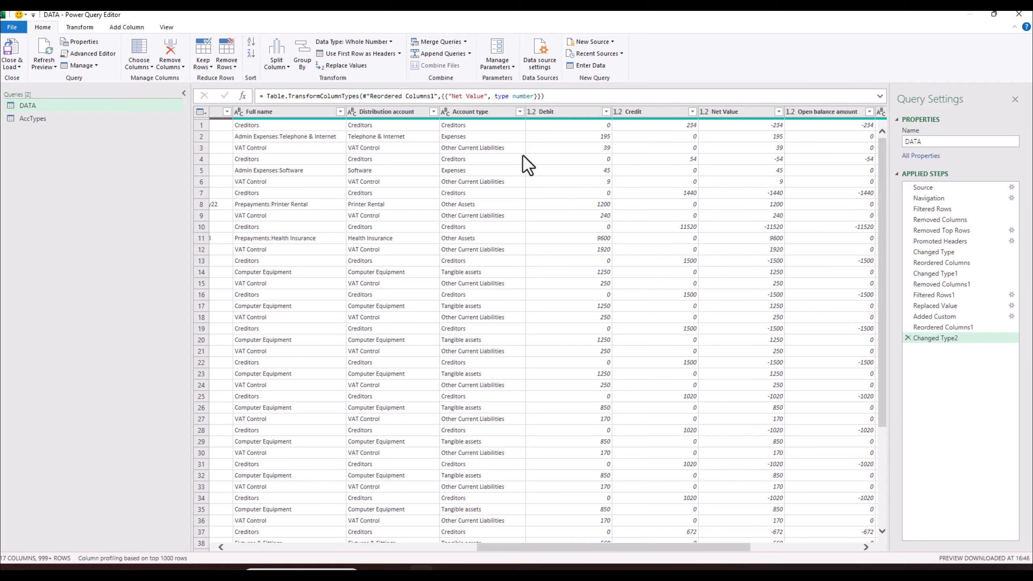
{"action": "left_click", "coordinate": [483, 115]}
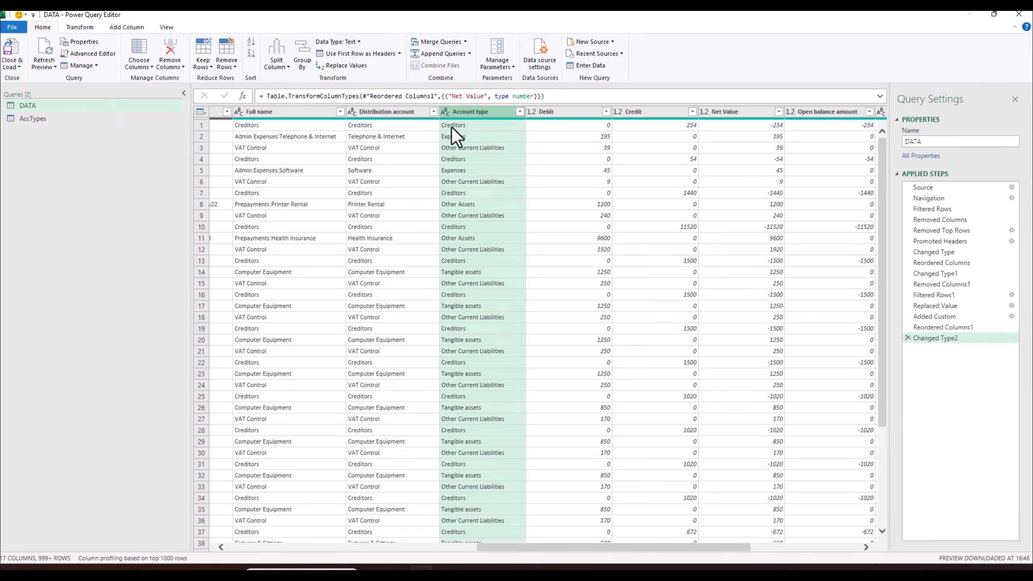
{"action": "left_click", "coordinate": [35, 120]}
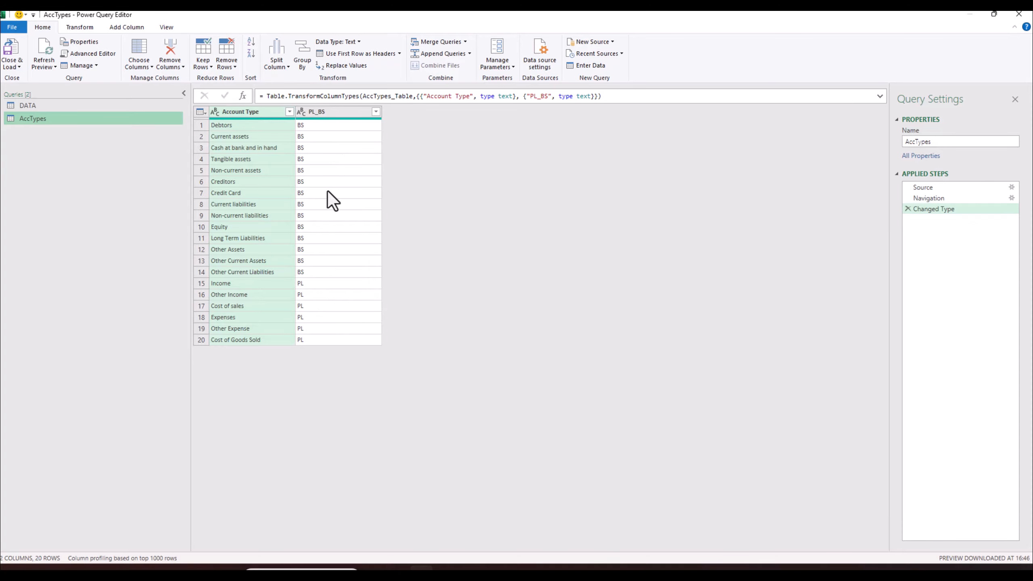
{"action": "left_click", "coordinate": [37, 105]}
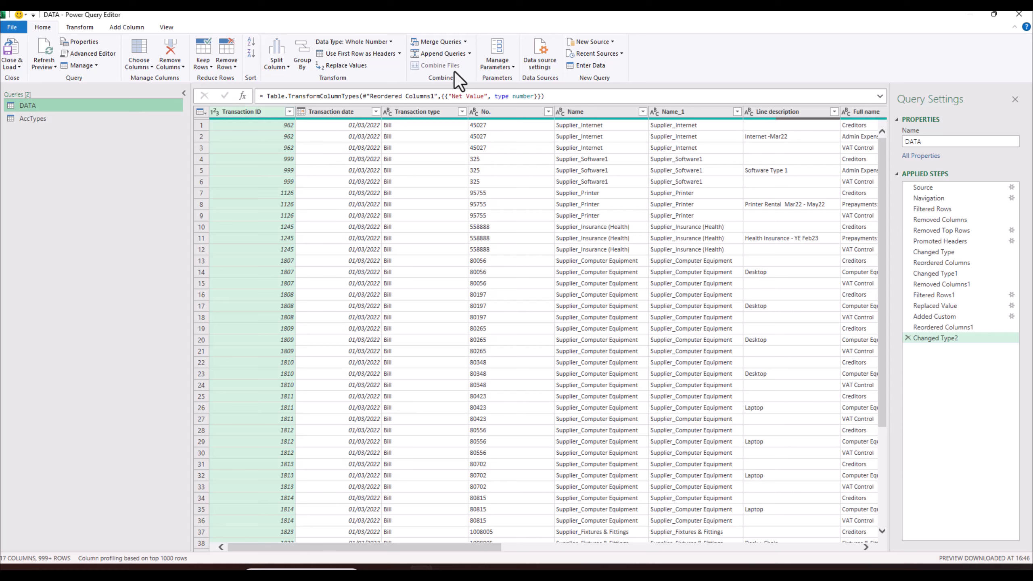
- Merge AccTypes into DATA, matching DATA's Account type with AccTypes' Account Type
{"action": "left_click", "coordinate": [440, 41]}
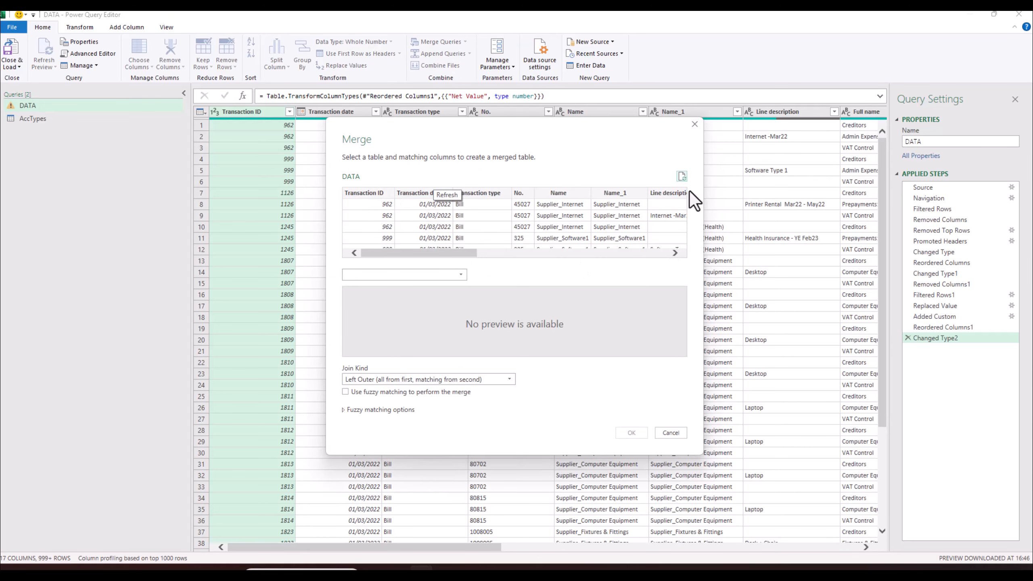
{"action": "left_click", "coordinate": [460, 279]}
{"action": "left_click", "coordinate": [369, 289]}
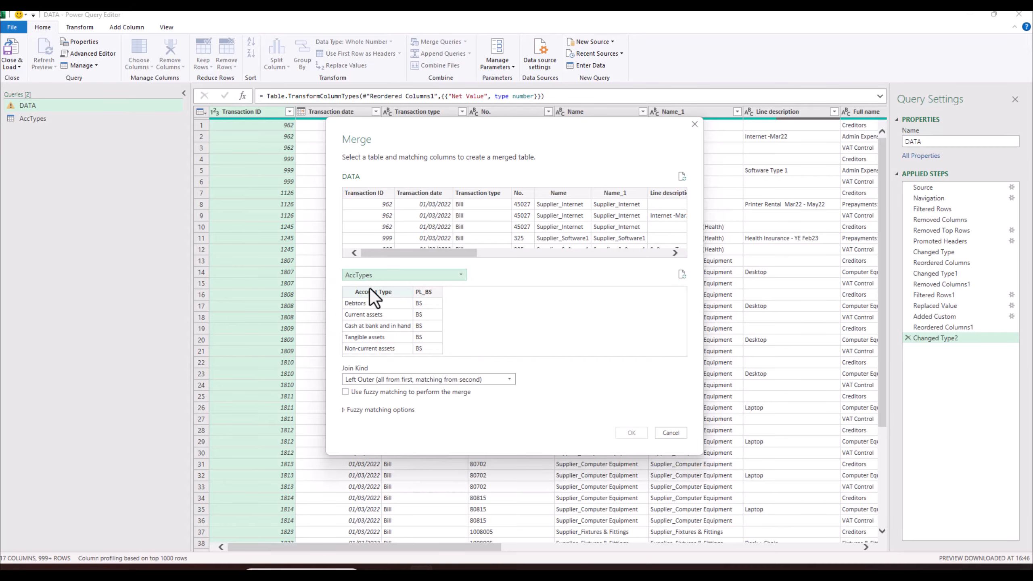
{"action": "left_click", "coordinate": [369, 293]}
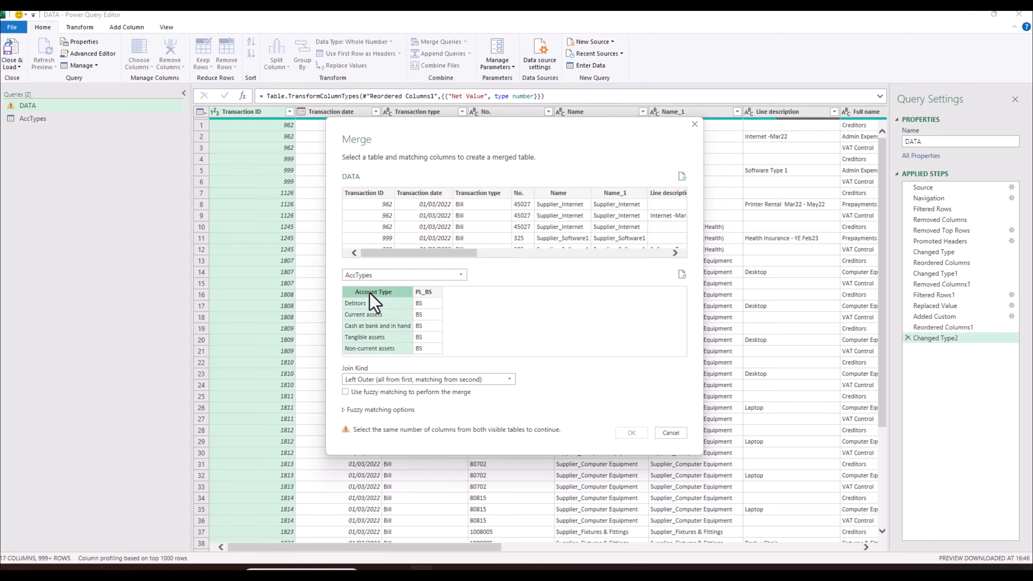
{"action": "left_click_drag", "start_coordinate": [471, 255], "coordinate": [596, 256]}
{"action": "left_click", "coordinate": [538, 192]}
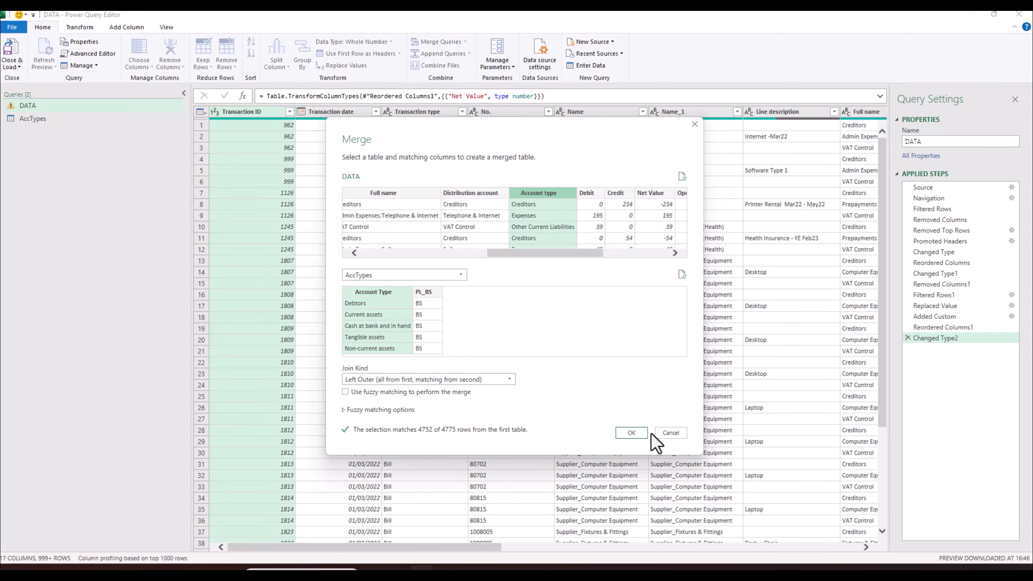
{"action": "left_click", "coordinate": [639, 434]}
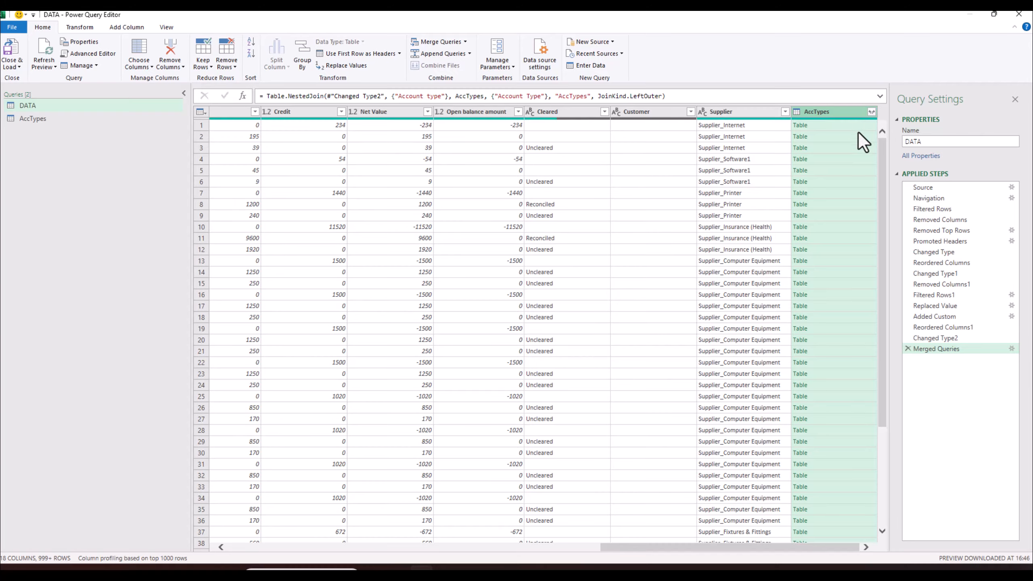
- Expand the merged AccTypes column to only PL_BS, without the original-name prefix
{"action": "left_click", "coordinate": [818, 215]}
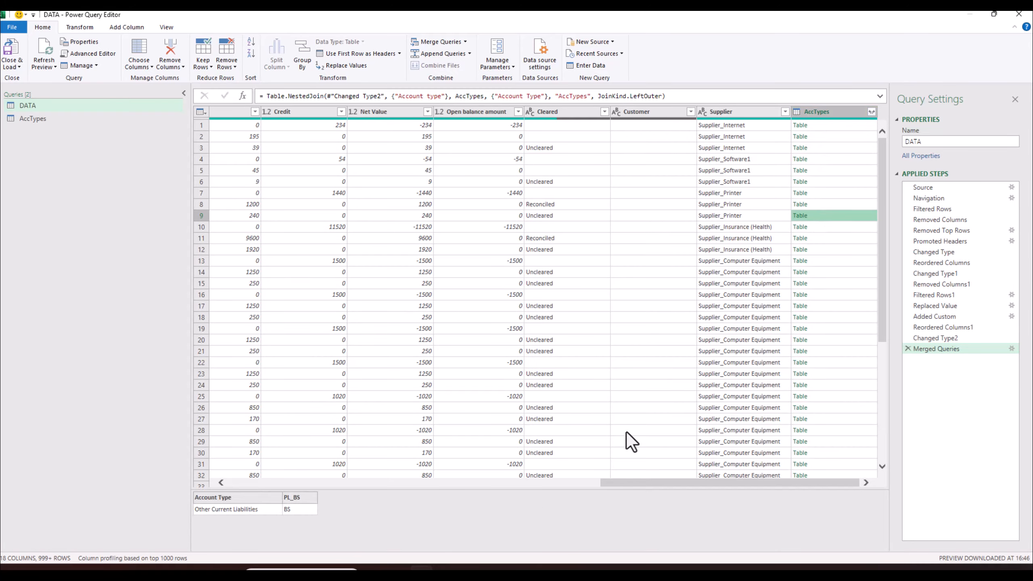
{"action": "left_click", "coordinate": [871, 112]}
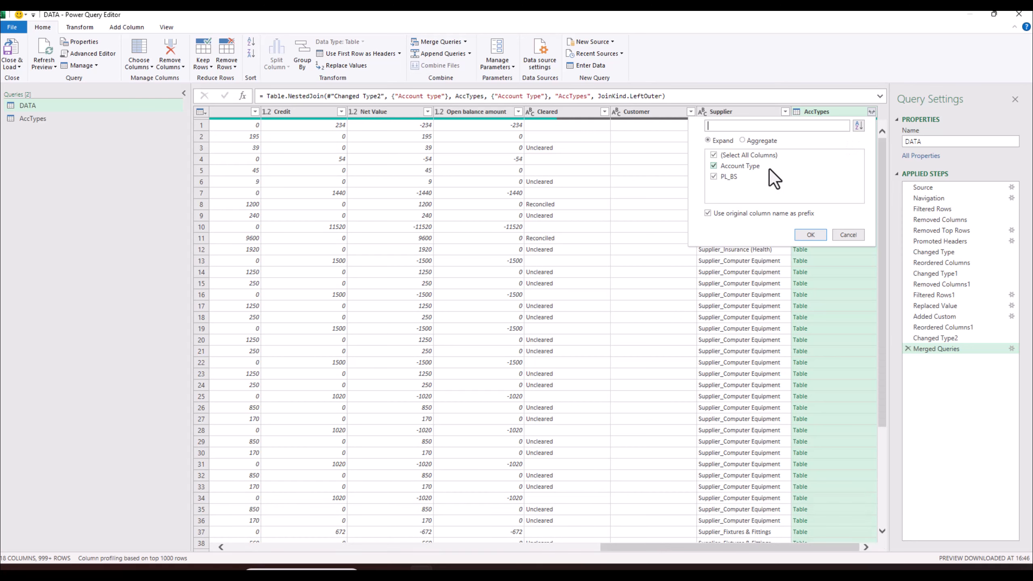
{"action": "left_click", "coordinate": [709, 212]}
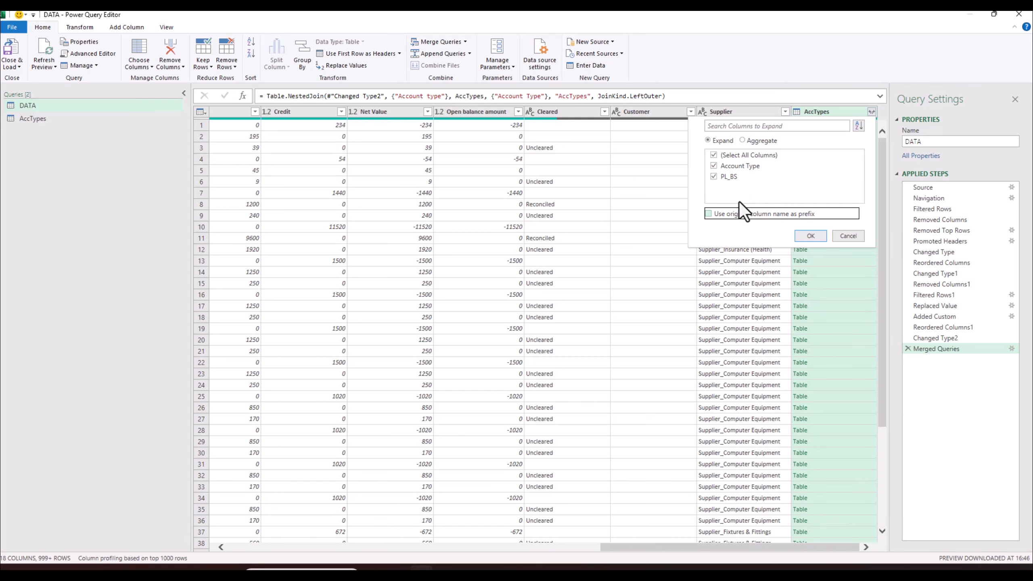
{"action": "left_click", "coordinate": [735, 166]}
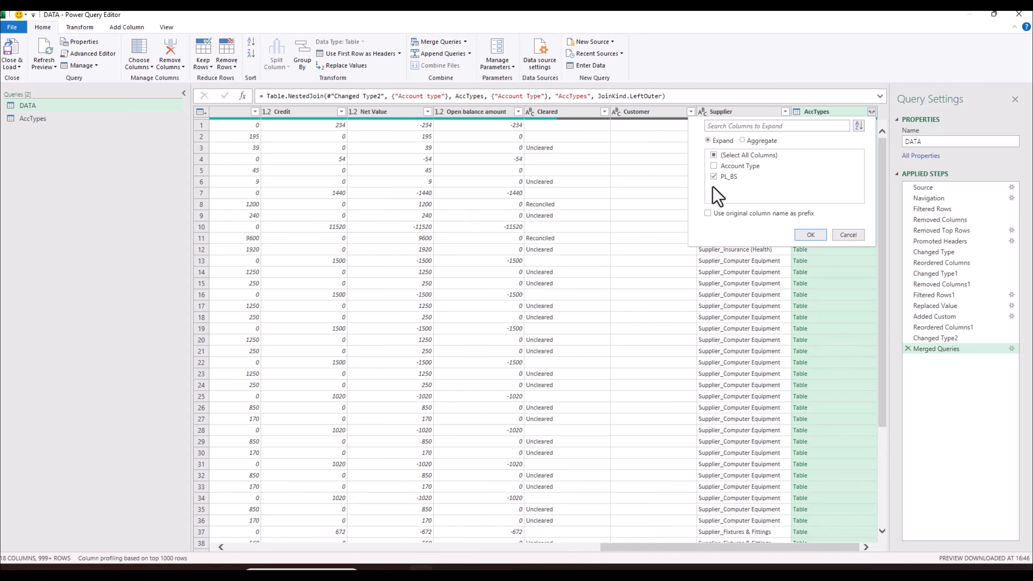
{"action": "left_click", "coordinate": [809, 236]}
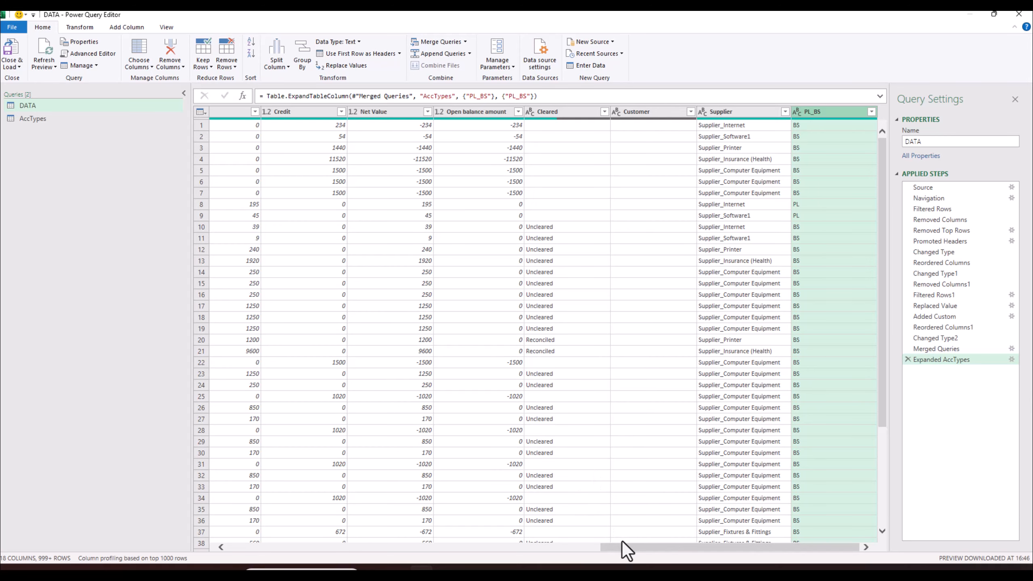
- Check the PL_BS values against account types in rows 7, 8, 9 and 20
{"action": "left_click_drag", "start_coordinate": [818, 115], "coordinate": [346, 124]}
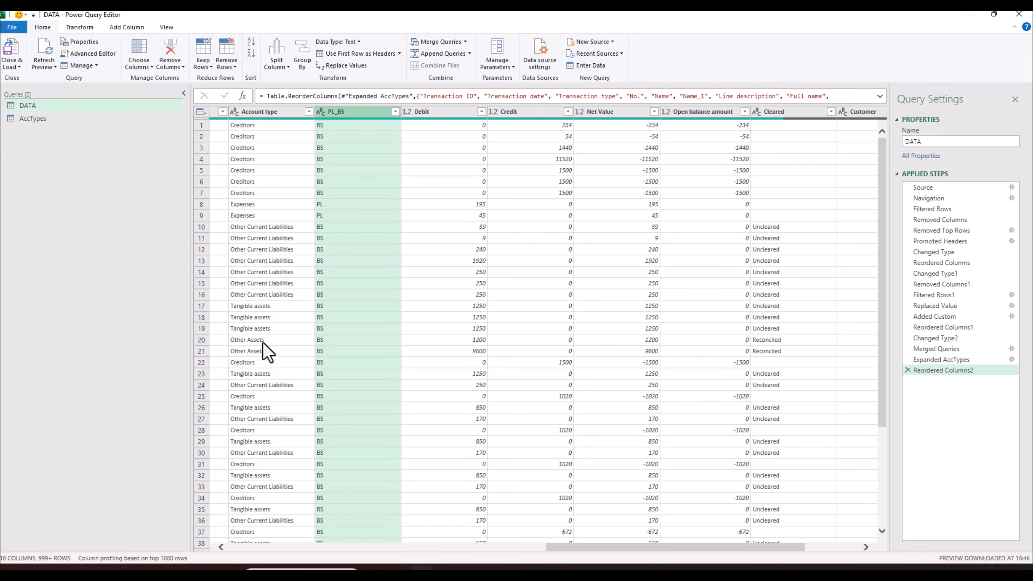
{"action": "left_click", "coordinate": [263, 342]}
{"action": "left_click", "coordinate": [341, 340]}
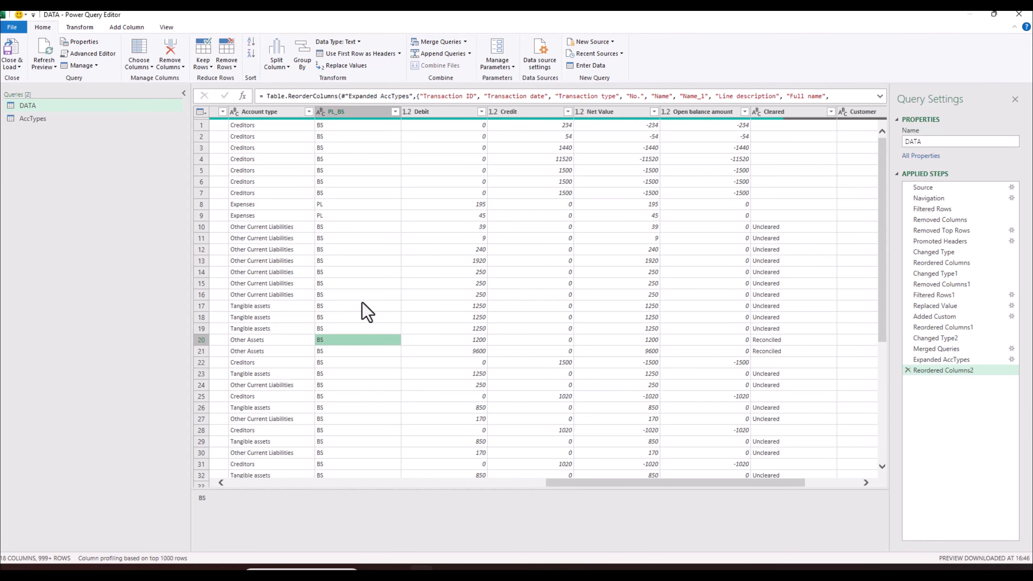
{"action": "left_click", "coordinate": [341, 195]}
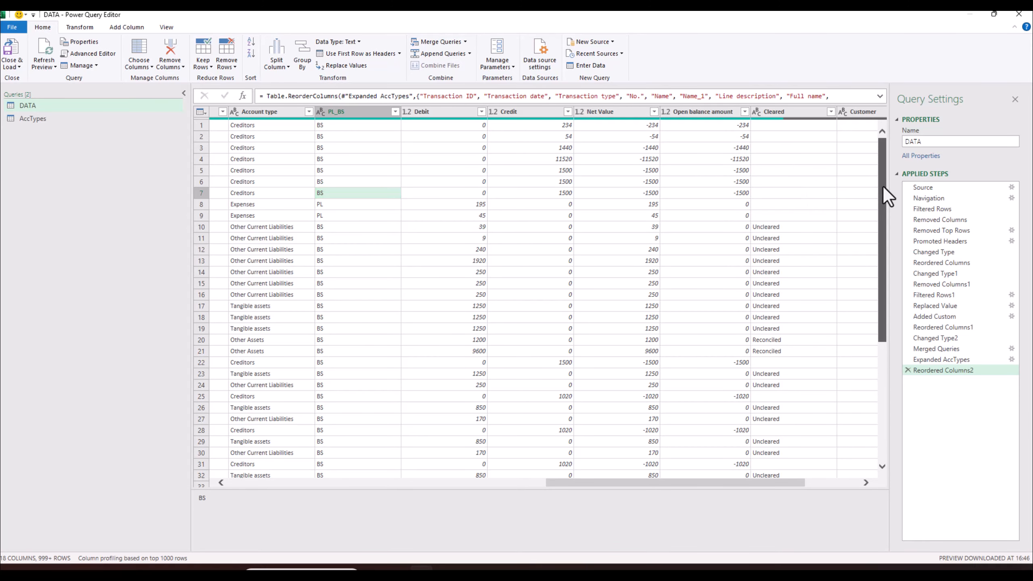
{"action": "left_click_drag", "start_coordinate": [883, 185], "coordinate": [877, 208]}
{"action": "left_click", "coordinate": [290, 180]}
{"action": "left_click", "coordinate": [326, 180]}
{"action": "left_click", "coordinate": [328, 167]}
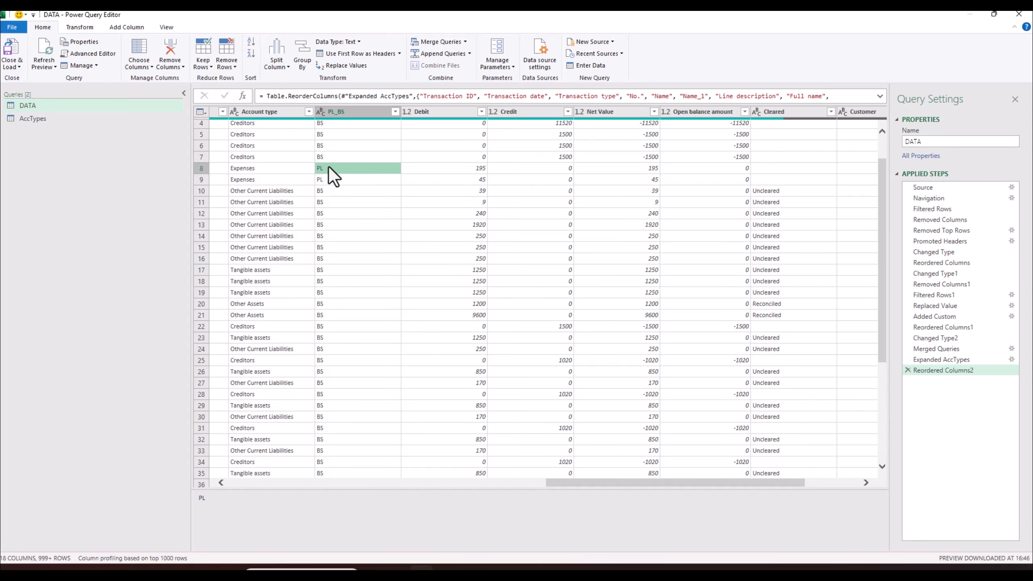
{"action": "left_click", "coordinate": [328, 157]}
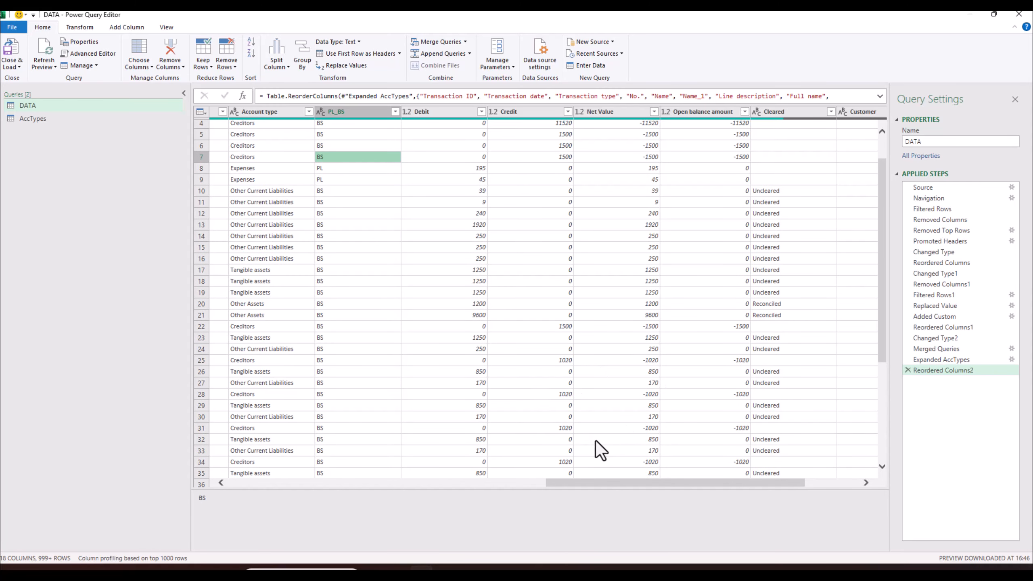
- Move the PL_BS column to the beginning of the table
{"action": "left_click", "coordinate": [347, 114]}
{"action": "right_click", "coordinate": [346, 114]}
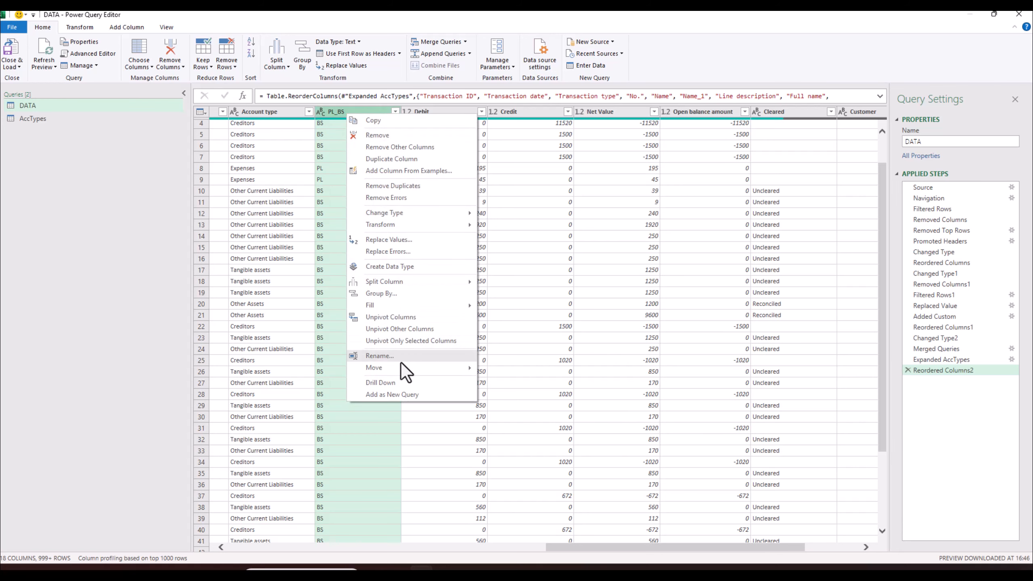
{"action": "mouse_move", "coordinate": [415, 366]}
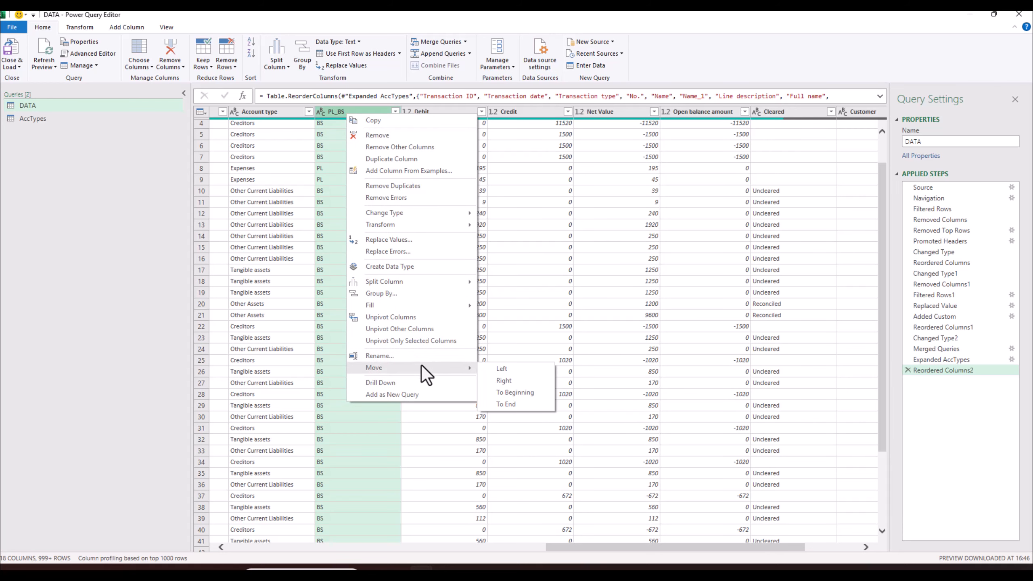
{"action": "left_click", "coordinate": [515, 392]}
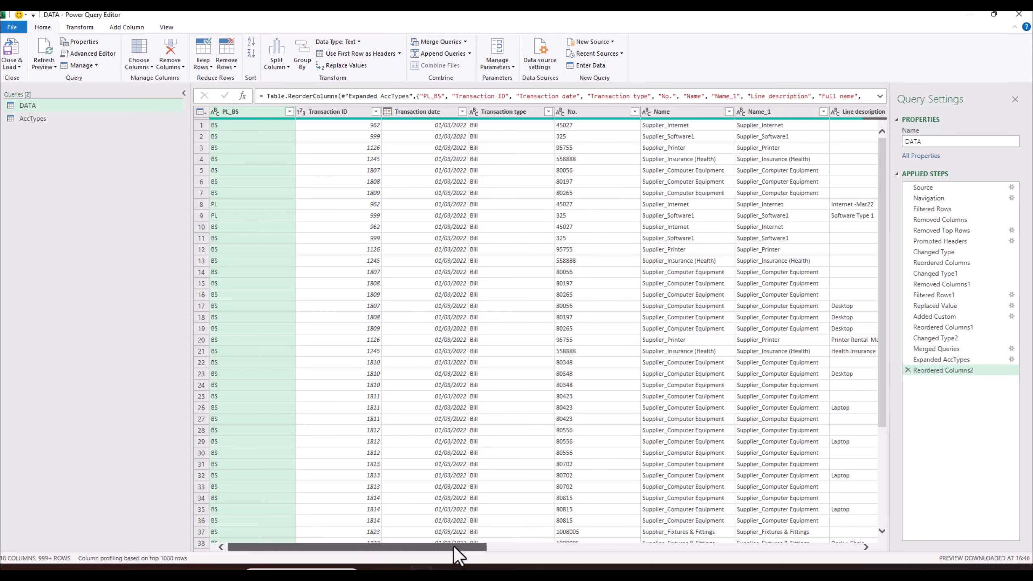
- Compare the Name and Name_1 columns, then delete the duplicate Name_1 column
{"action": "left_click_drag", "start_coordinate": [453, 546], "coordinate": [492, 545]}
{"action": "left_click", "coordinate": [588, 112]}
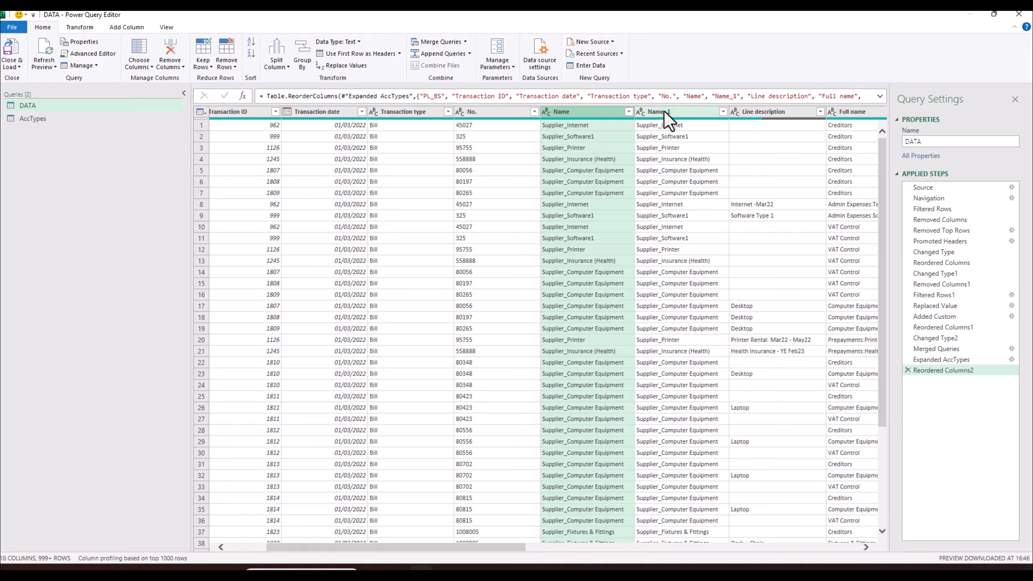
{"action": "left_click", "coordinate": [664, 112]}
{"action": "left_click", "coordinate": [594, 112]}
{"action": "left_click", "coordinate": [689, 112]}
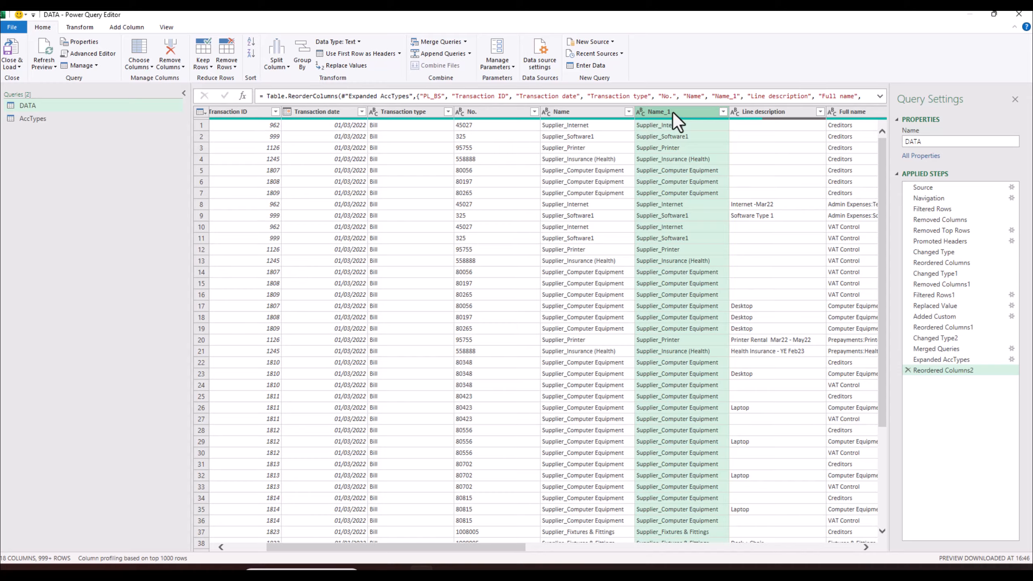
{"action": "right_click", "coordinate": [674, 112]}
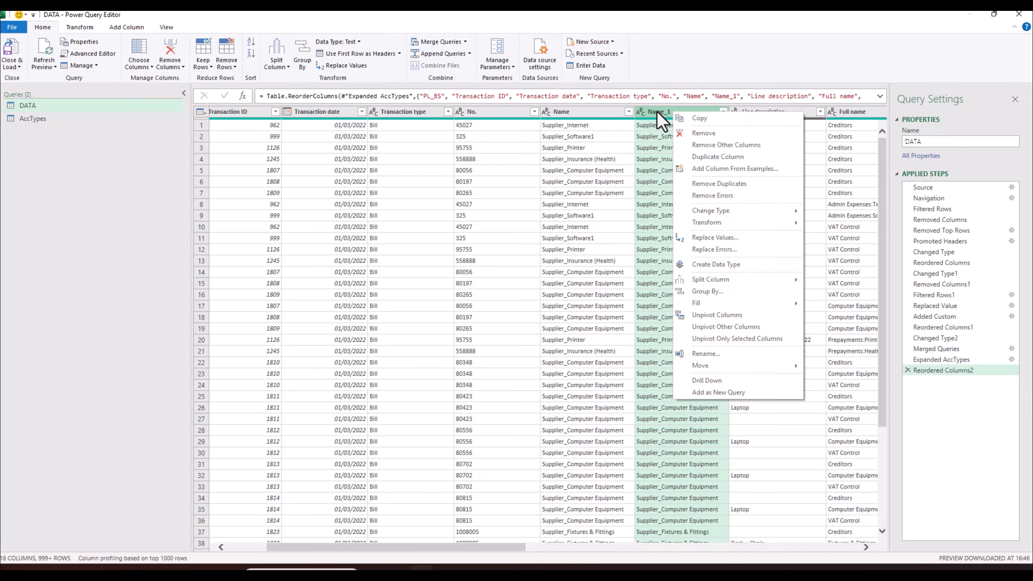
{"action": "left_click", "coordinate": [657, 112]}
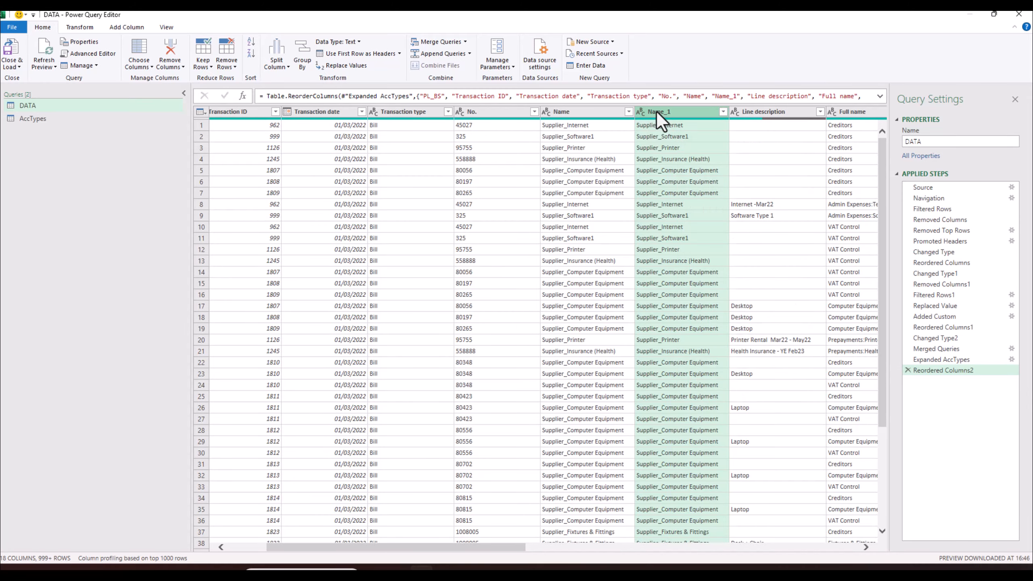
{"action": "right_click", "coordinate": [688, 114]}
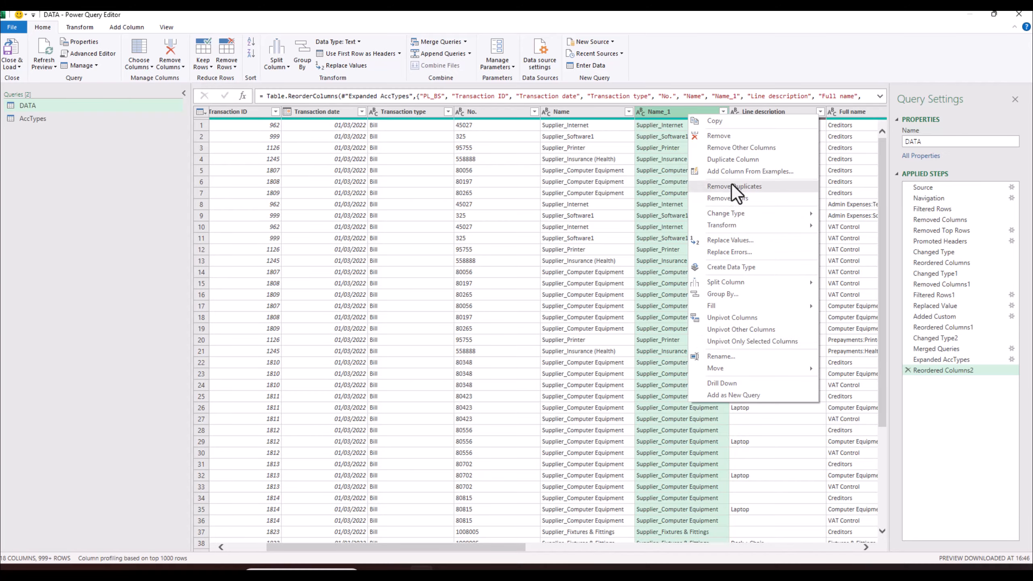
{"action": "key", "text": "Escape"}
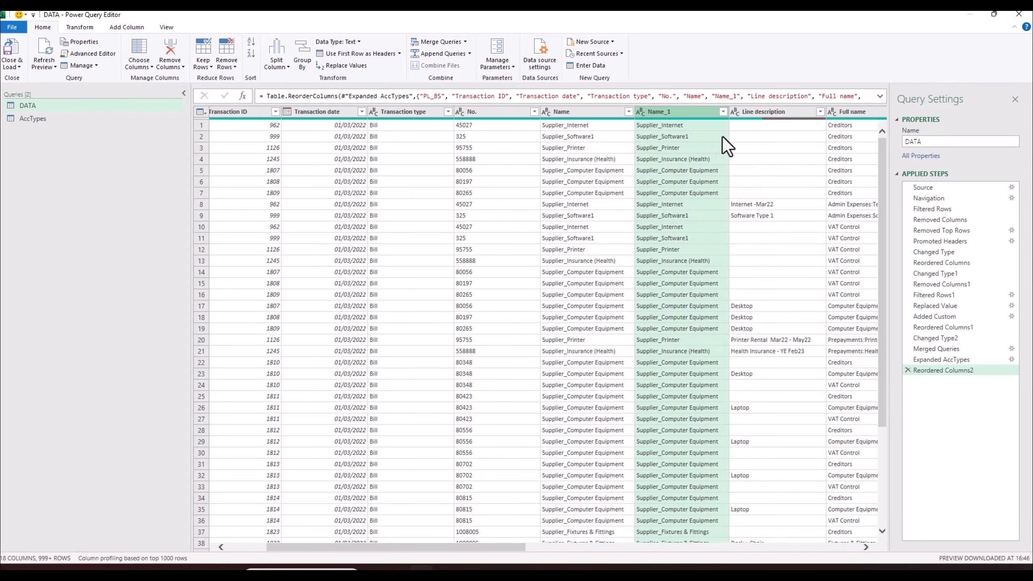
{"action": "key", "text": "Delete"}
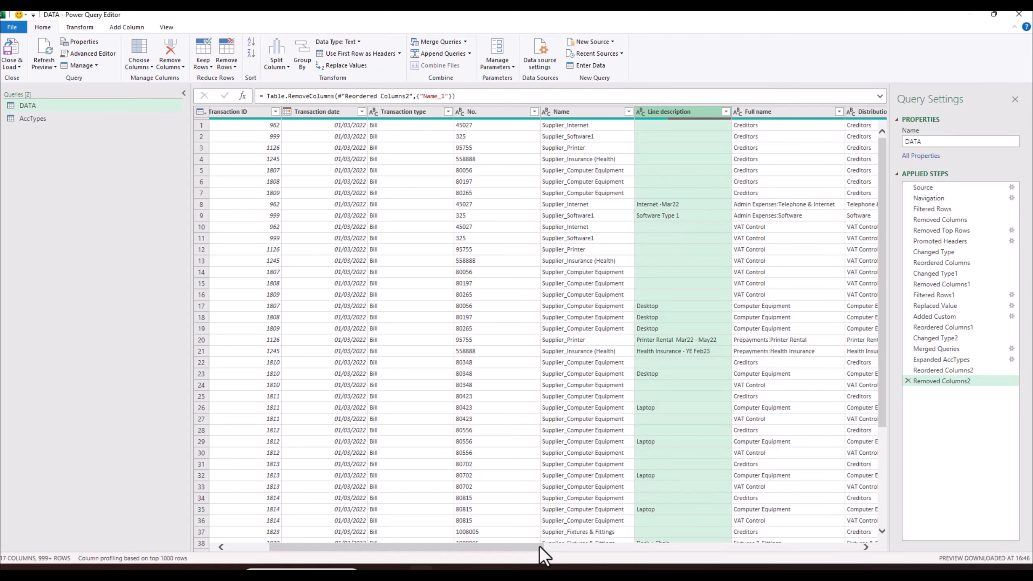
- Filter PL_BS to (null) only and scroll across the 23 Bill Payment (Cheque) rows
{"action": "left_click_drag", "start_coordinate": [378, 547], "coordinate": [331, 548]}
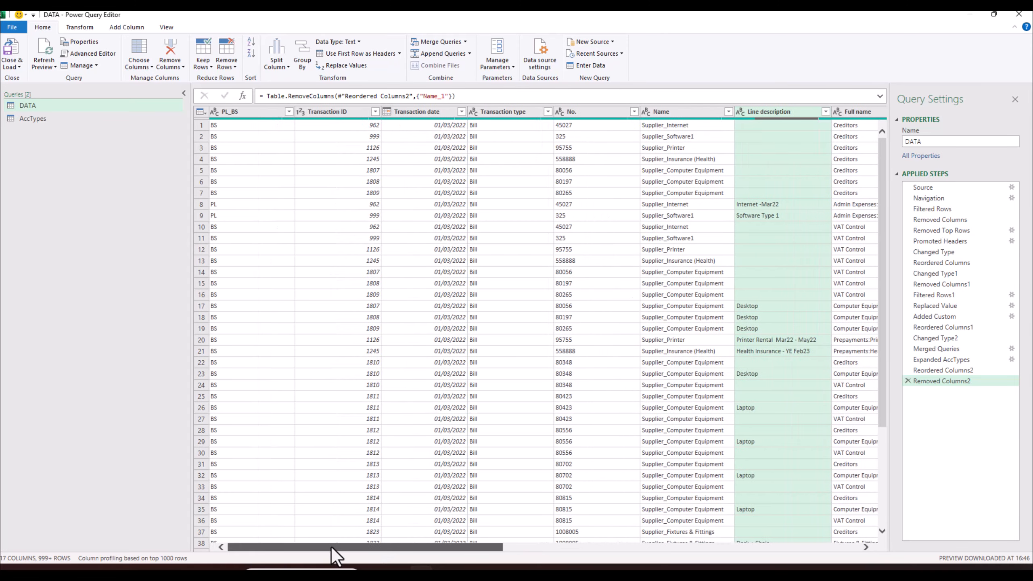
{"action": "left_click", "coordinate": [289, 112]}
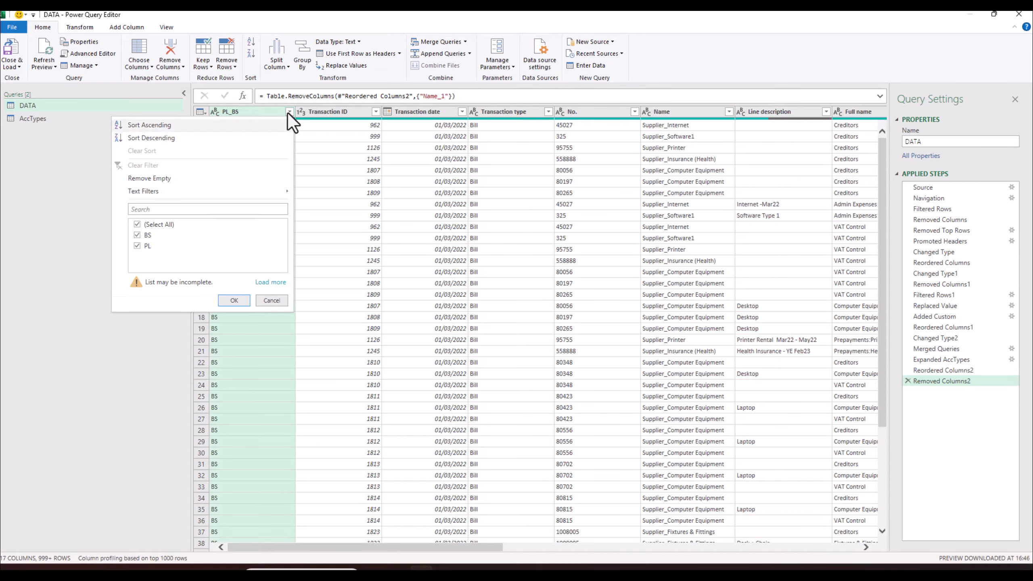
{"action": "left_click", "coordinate": [271, 280]}
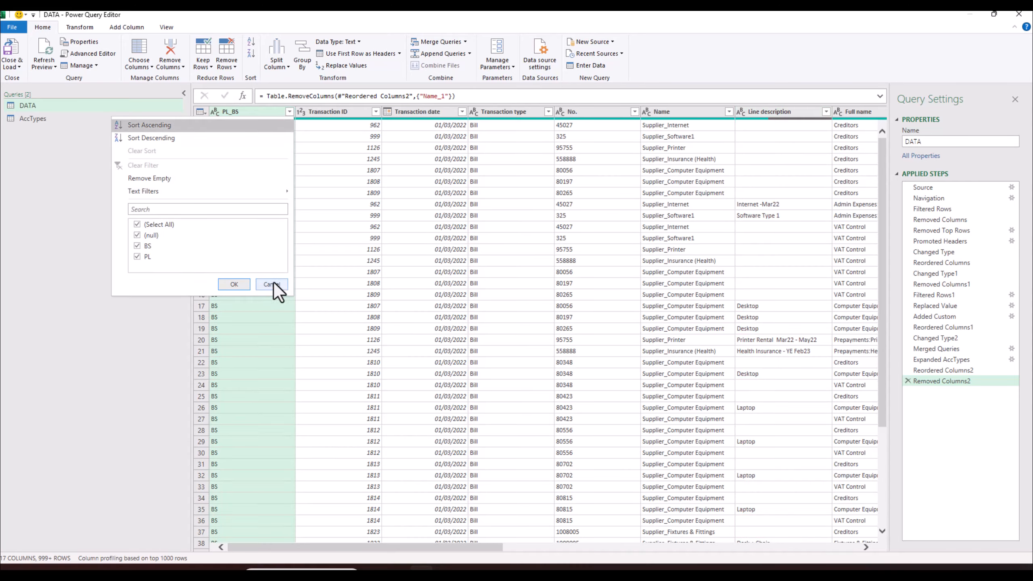
{"action": "left_click", "coordinate": [157, 225]}
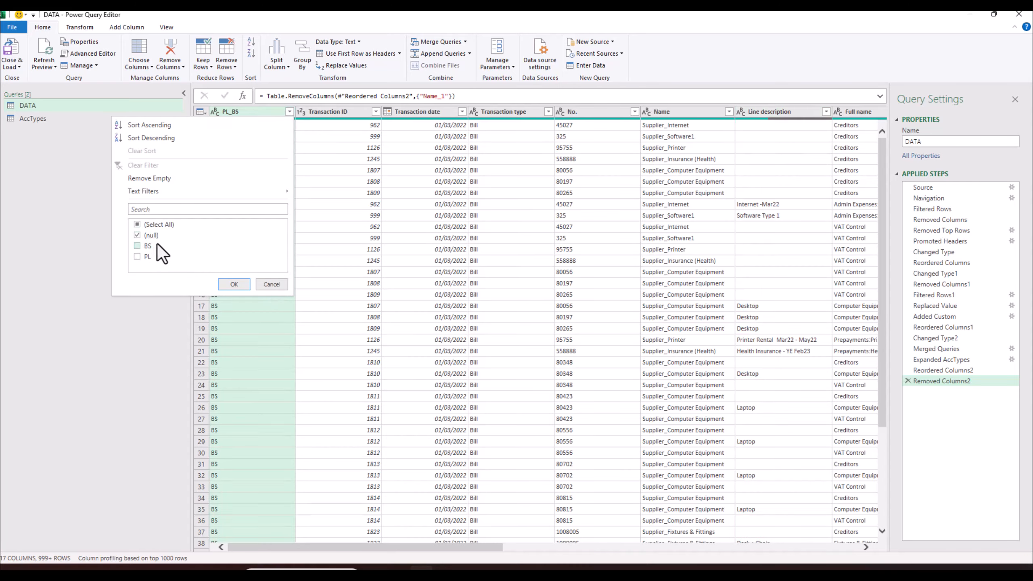
{"action": "left_click", "coordinate": [235, 284]}
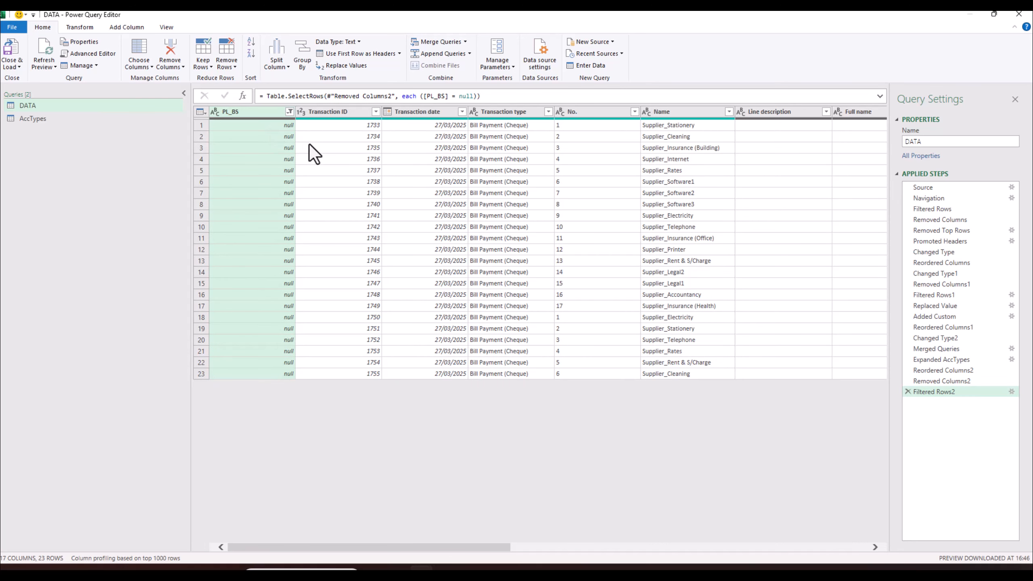
{"action": "left_click_drag", "start_coordinate": [479, 545], "coordinate": [708, 554]}
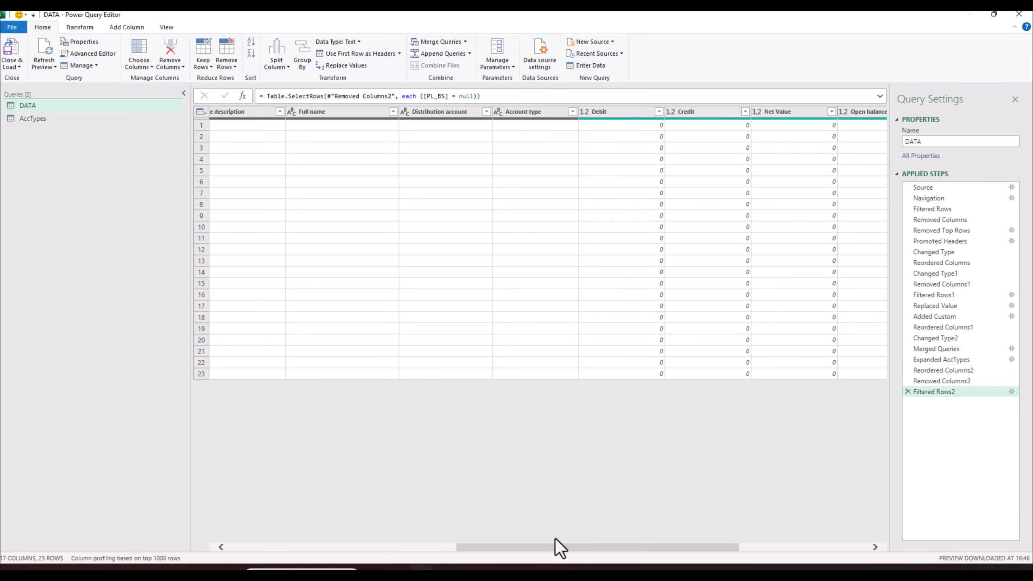
{"action": "left_click_drag", "start_coordinate": [560, 548], "coordinate": [284, 568]}
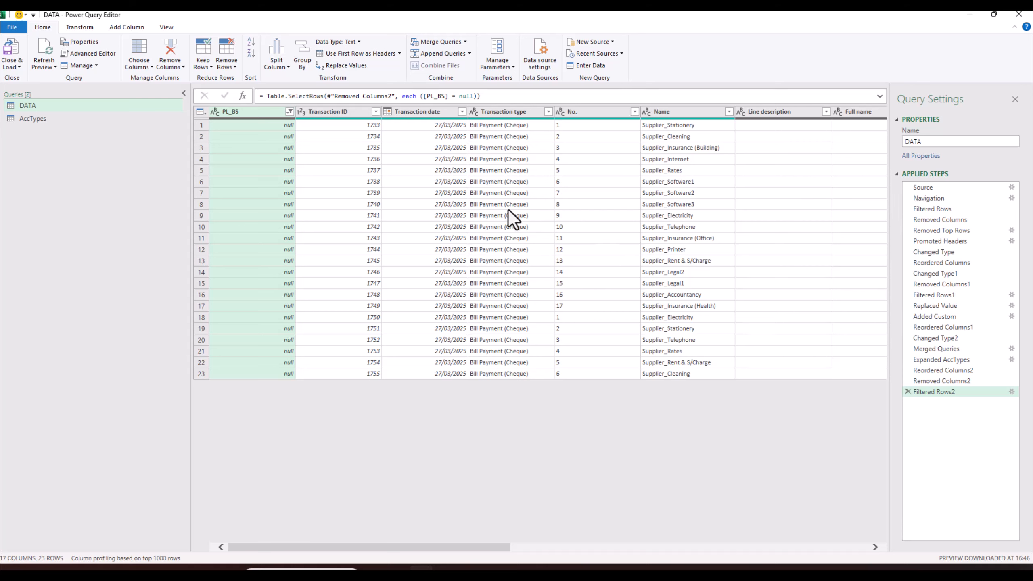
- Untick (null) in the PL_BS filter so only BS and PL rows remain
{"action": "left_click", "coordinate": [289, 112]}
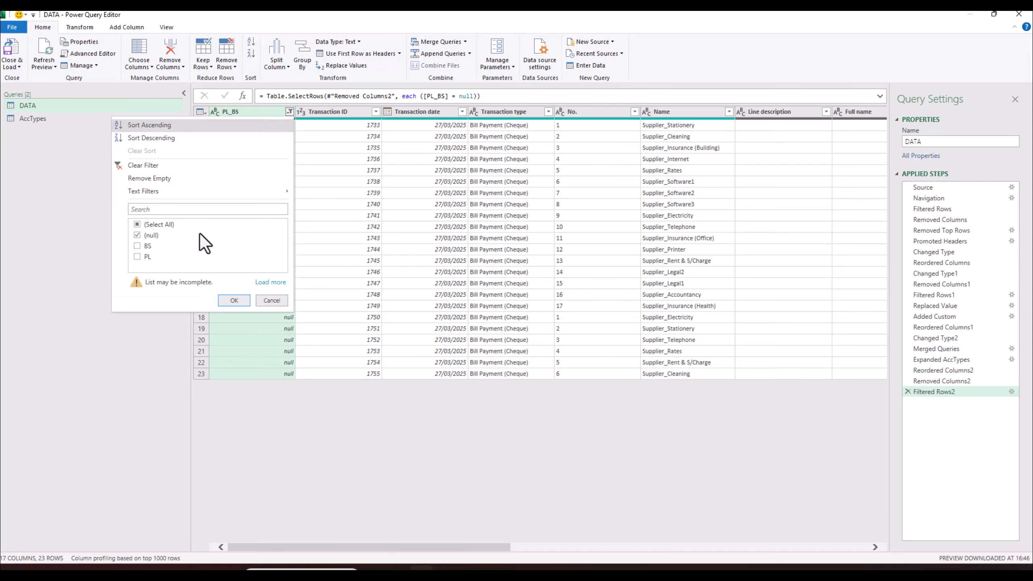
{"action": "left_click", "coordinate": [149, 235]}
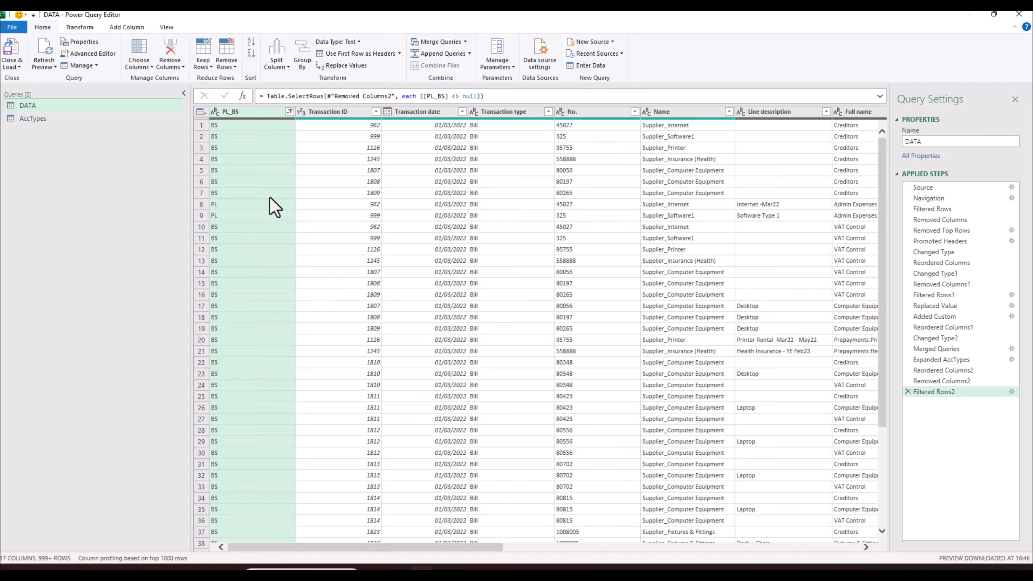
{"action": "left_click", "coordinate": [291, 112]}
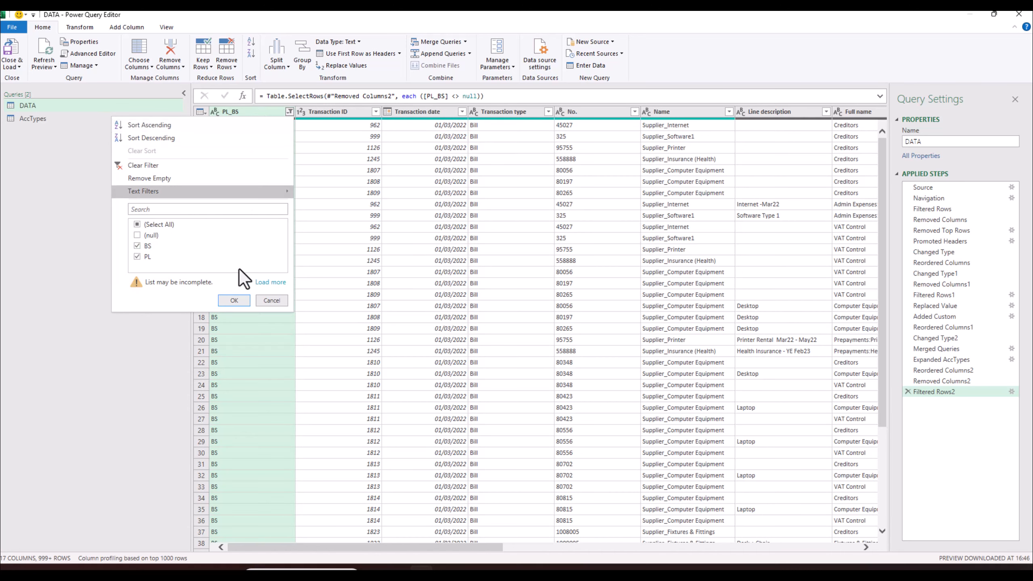
{"action": "left_click", "coordinate": [235, 300]}
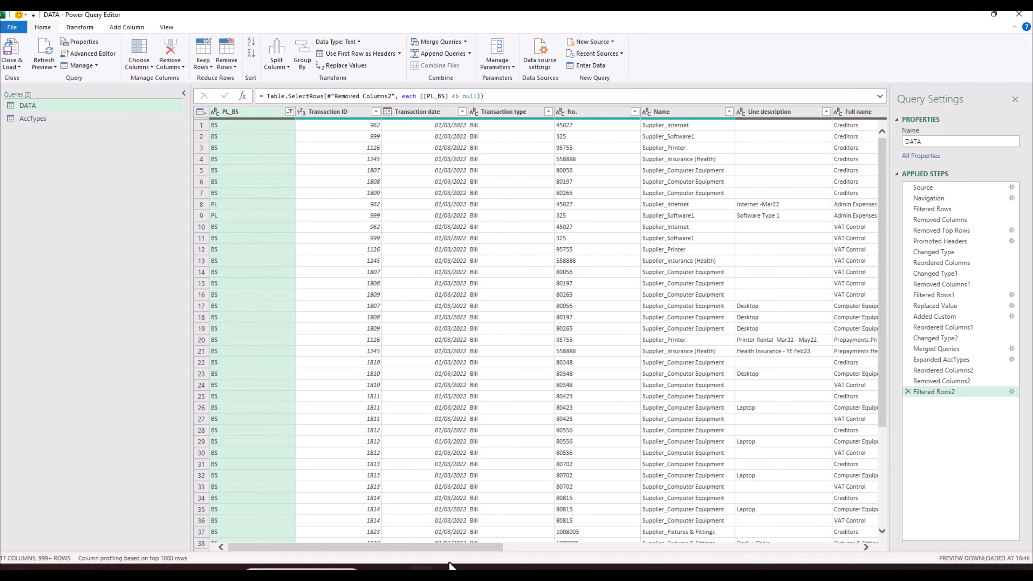
{"action": "mouse_move", "coordinate": [463, 545]}
{"action": "left_mouse_down"}
{"action": "mouse_move", "coordinate": [840, 564]}
{"action": "mouse_move", "coordinate": [465, 564]}
{"action": "mouse_move", "coordinate": [464, 554]}
{"action": "left_mouse_up"}
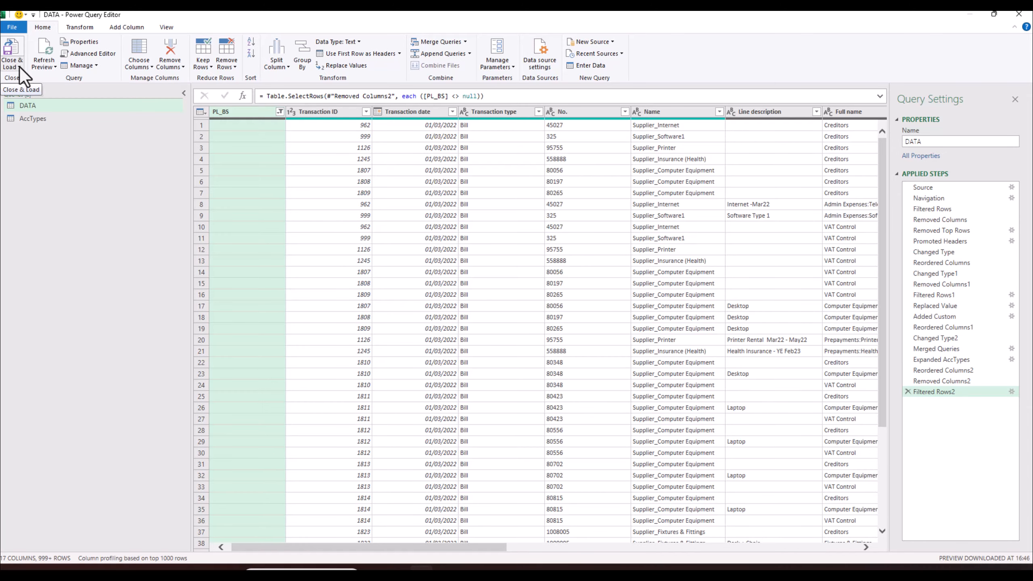
- Close Power Query Editor keeping the changes, then choose Delete on the AccTypes sheet
{"action": "left_click", "coordinate": [1019, 14]}
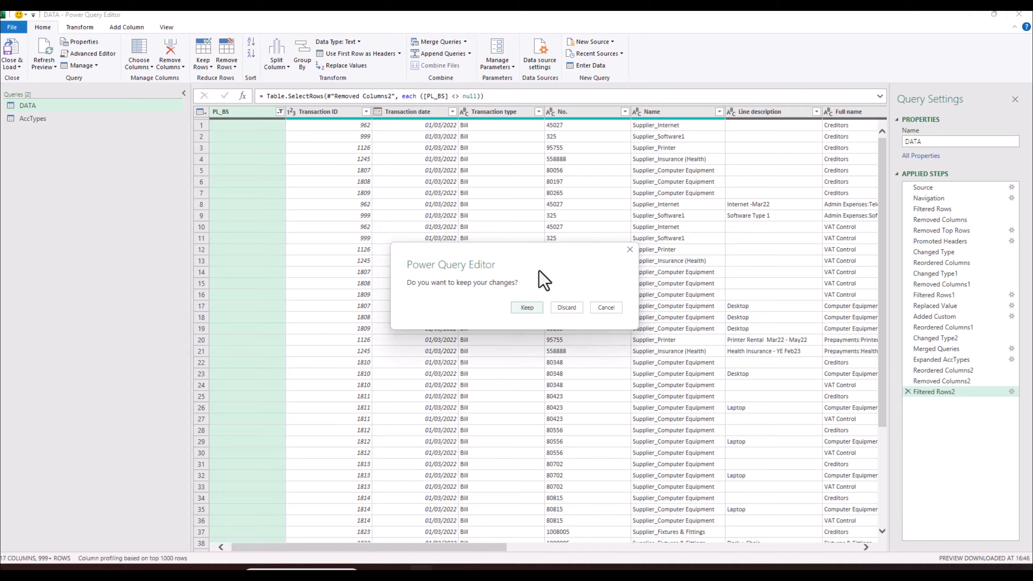
{"action": "left_click", "coordinate": [527, 308]}
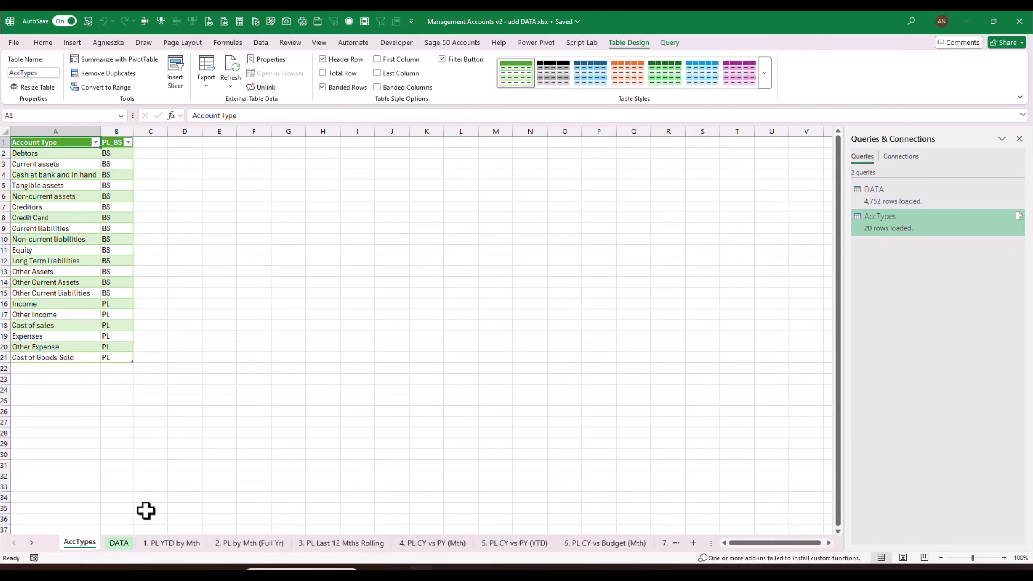
{"action": "right_click", "coordinate": [78, 542]}
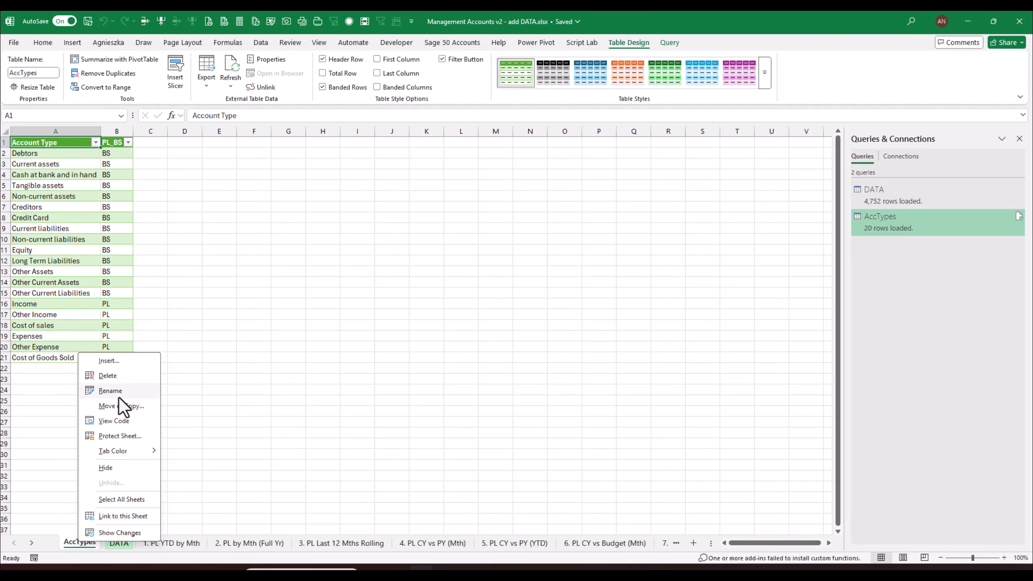
{"action": "left_click", "coordinate": [114, 375]}
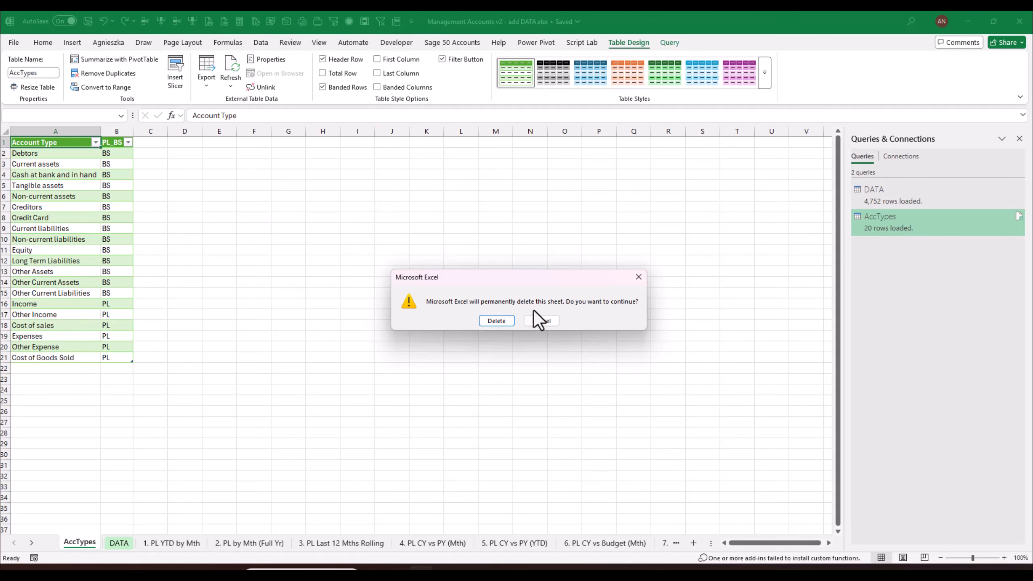
- Confirm deleting the AccTypes sheet and open the AccTypes query from Queries & Connections
{"action": "left_click", "coordinate": [497, 321]}
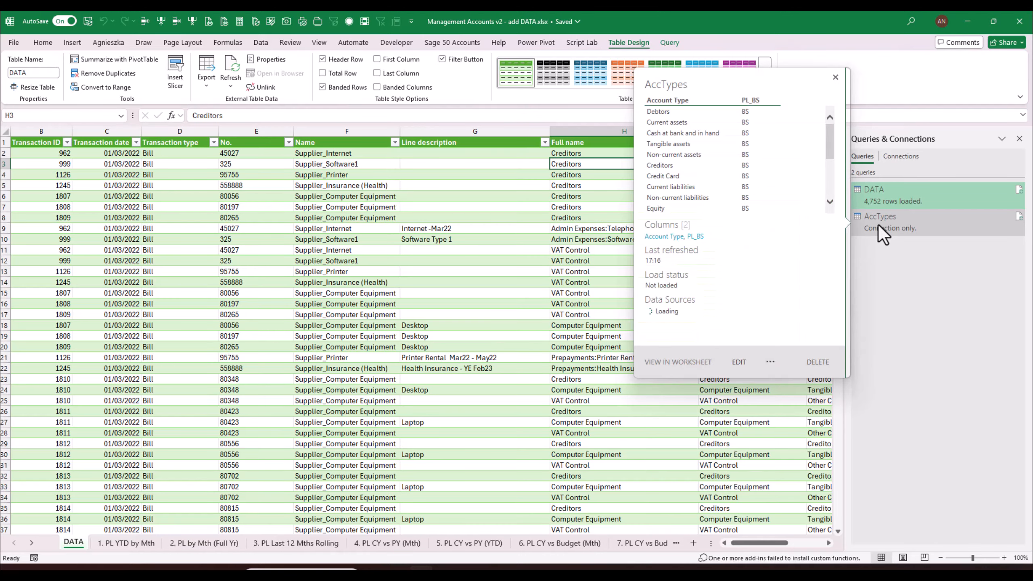
{"action": "mouse_move", "coordinate": [901, 227]}
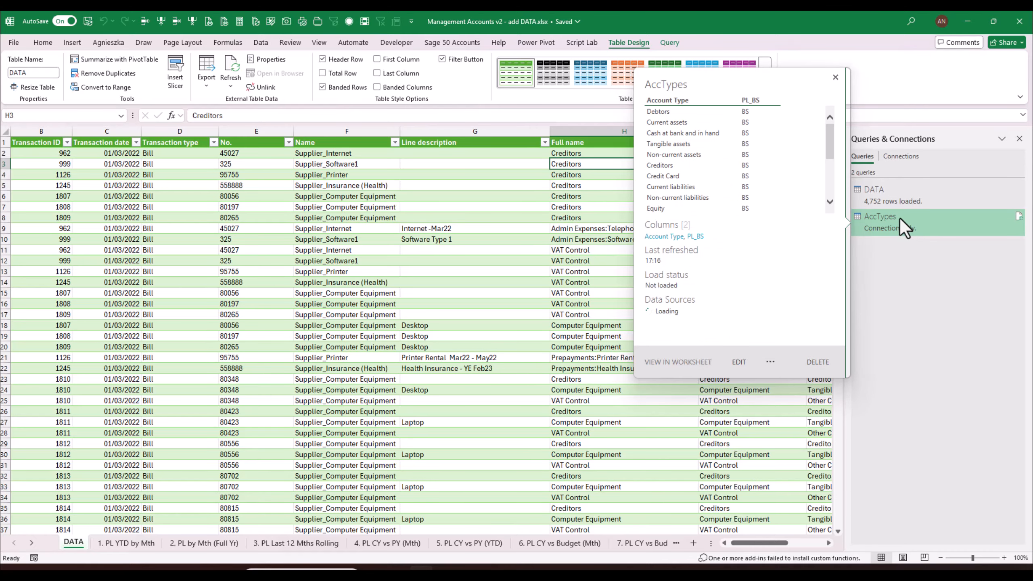
{"action": "double_click", "coordinate": [900, 219]}
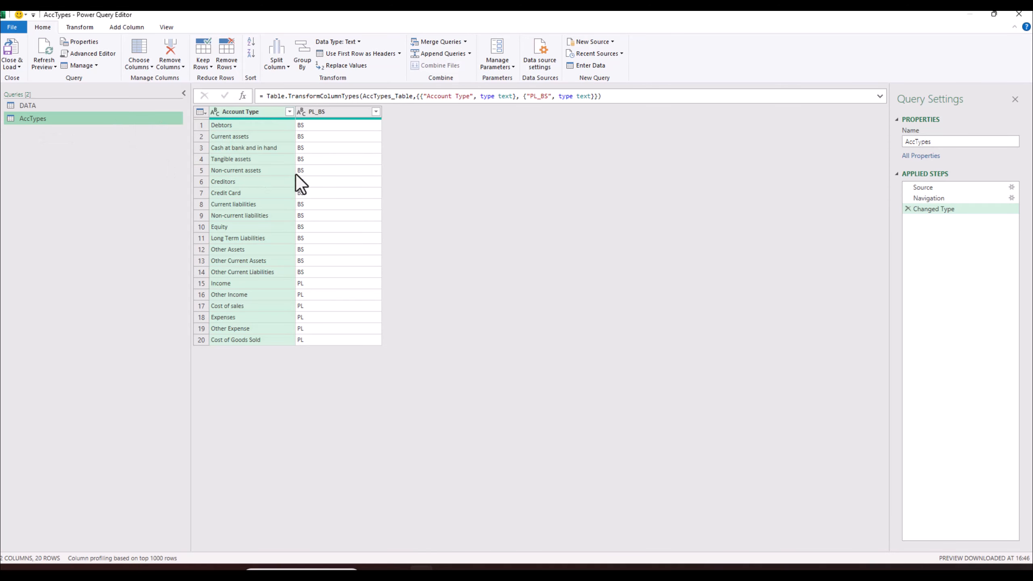
- In the DATA query, sort rows ascending by PL_BS, then ascending by Transaction date
{"action": "left_click", "coordinate": [46, 108]}
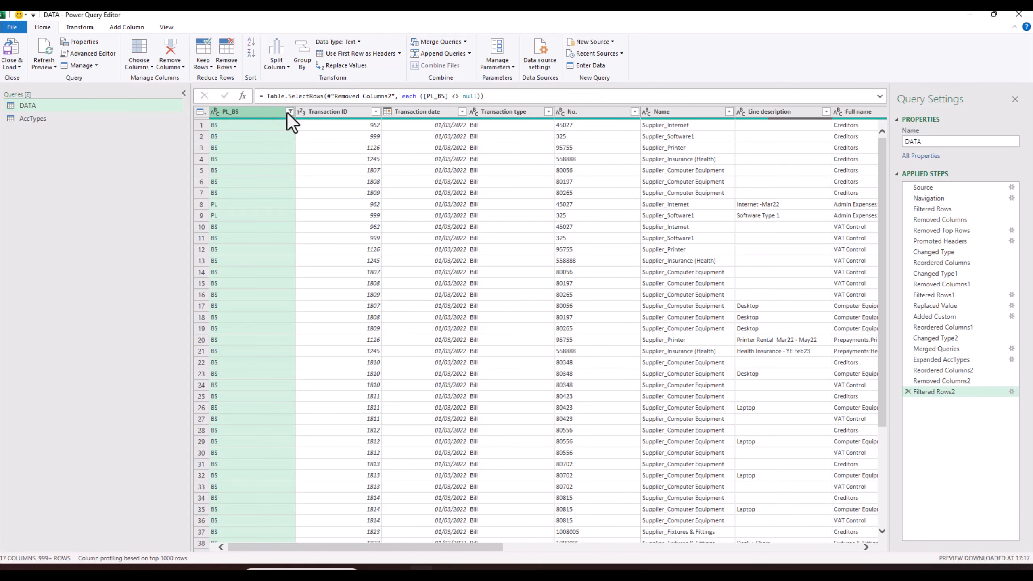
{"action": "left_click", "coordinate": [287, 112]}
{"action": "left_click", "coordinate": [155, 125]}
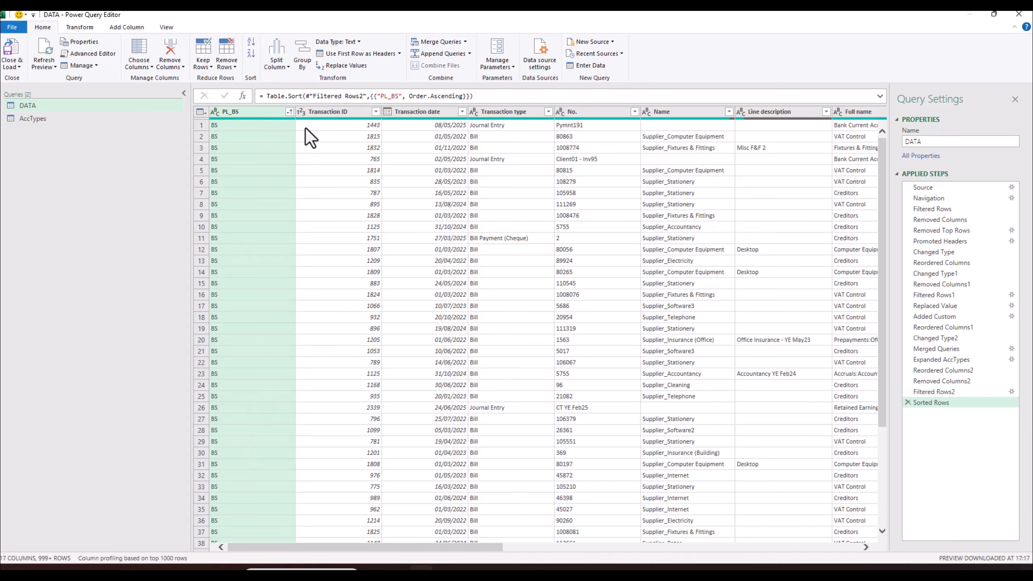
{"action": "left_click", "coordinate": [289, 112]}
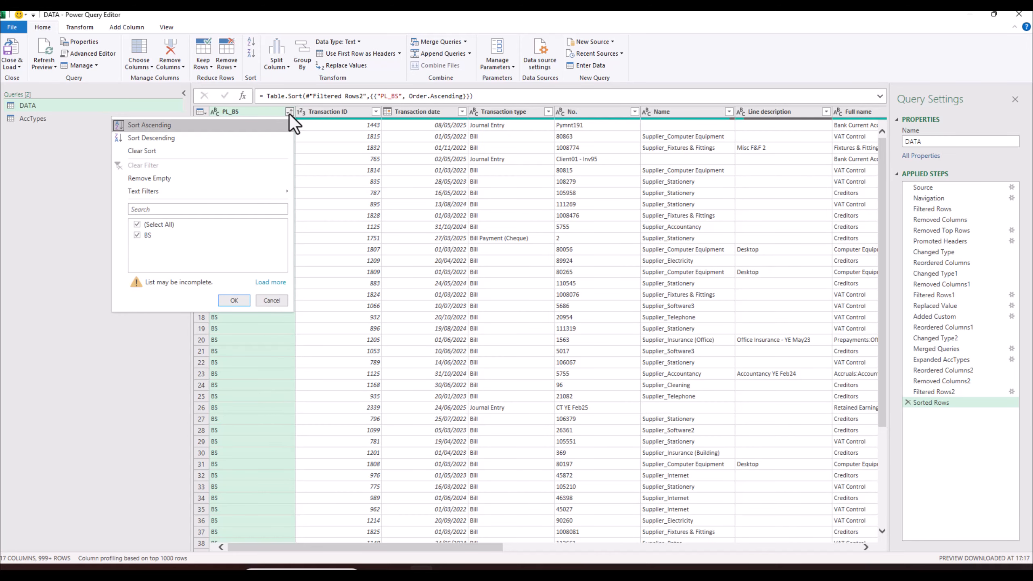
{"action": "left_click", "coordinate": [289, 112]}
{"action": "left_click", "coordinate": [289, 112]}
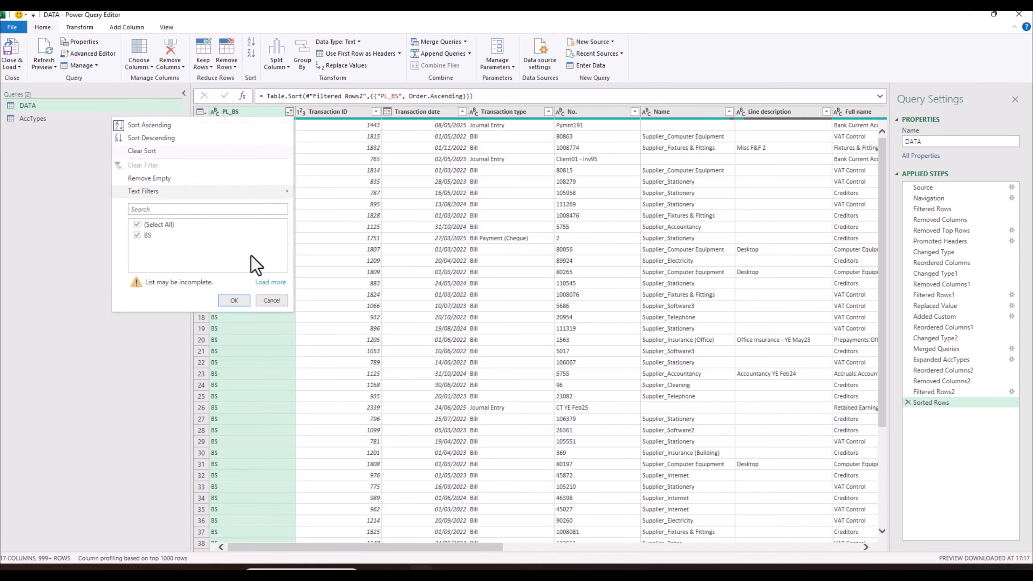
{"action": "left_click", "coordinate": [273, 283]}
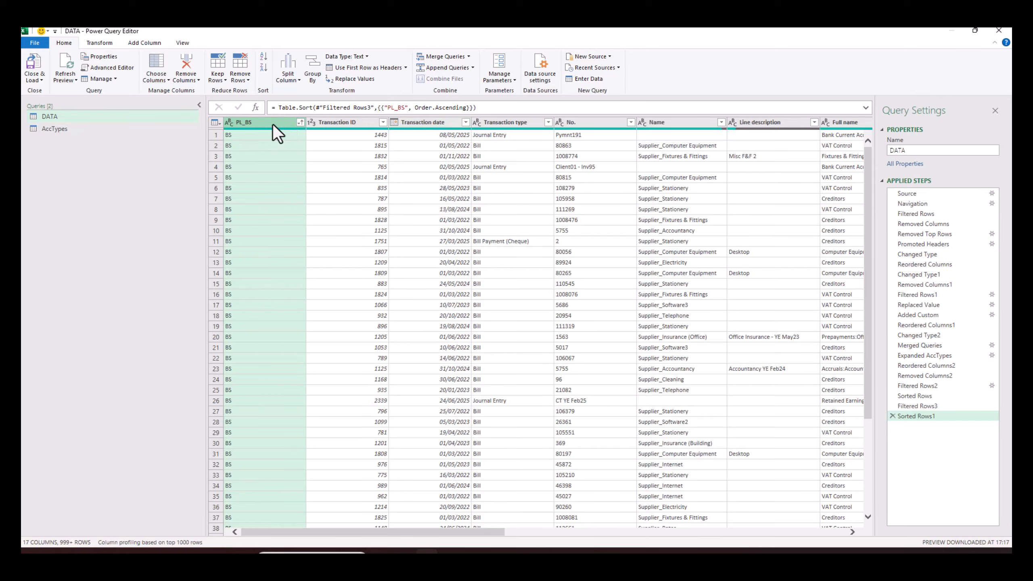
{"action": "left_click", "coordinate": [465, 122]}
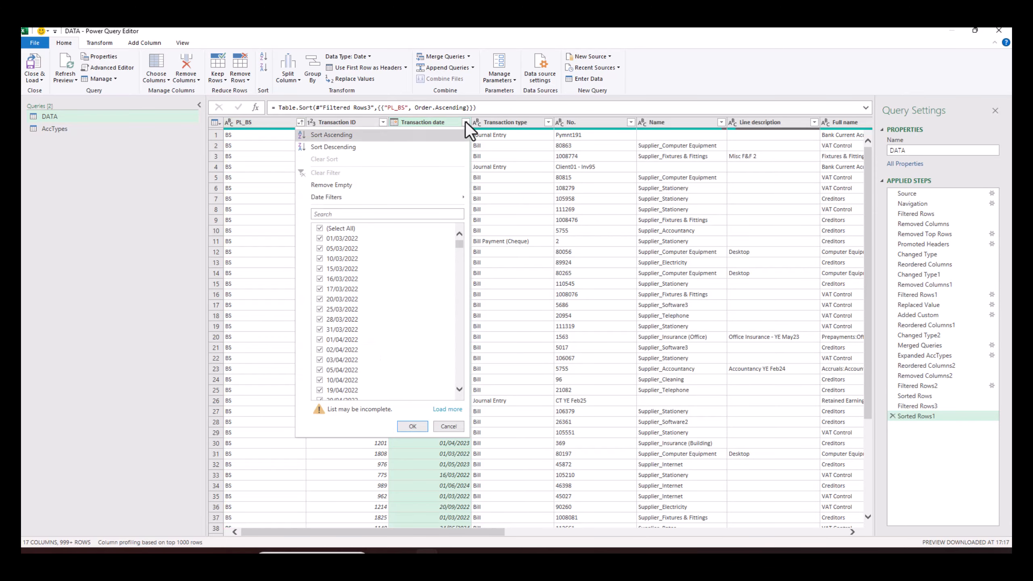
{"action": "left_click", "coordinate": [339, 136]}
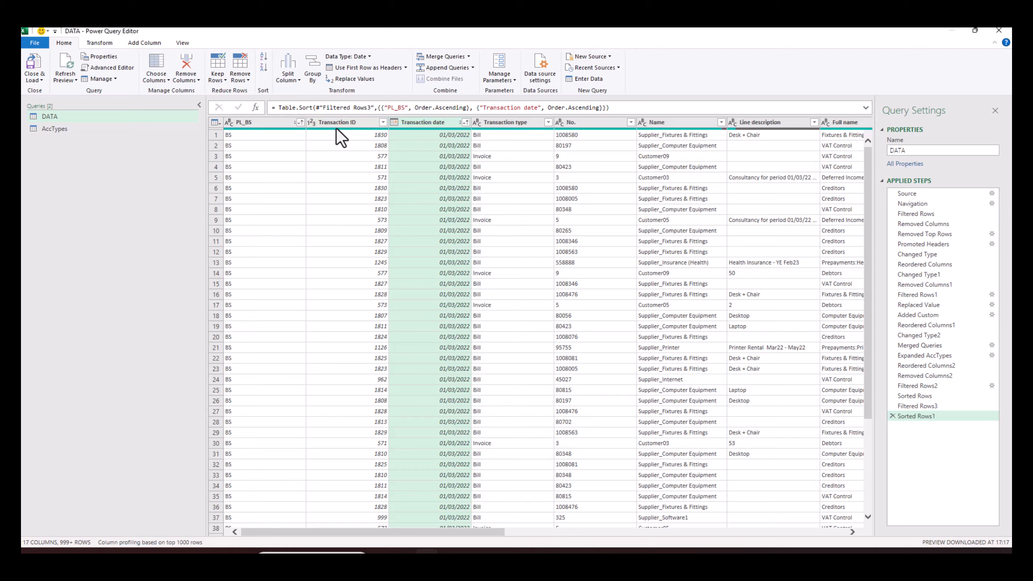
- Rename Transaction ID to Trans ID and Transaction date to Trans Date
{"action": "right_click", "coordinate": [326, 123]}
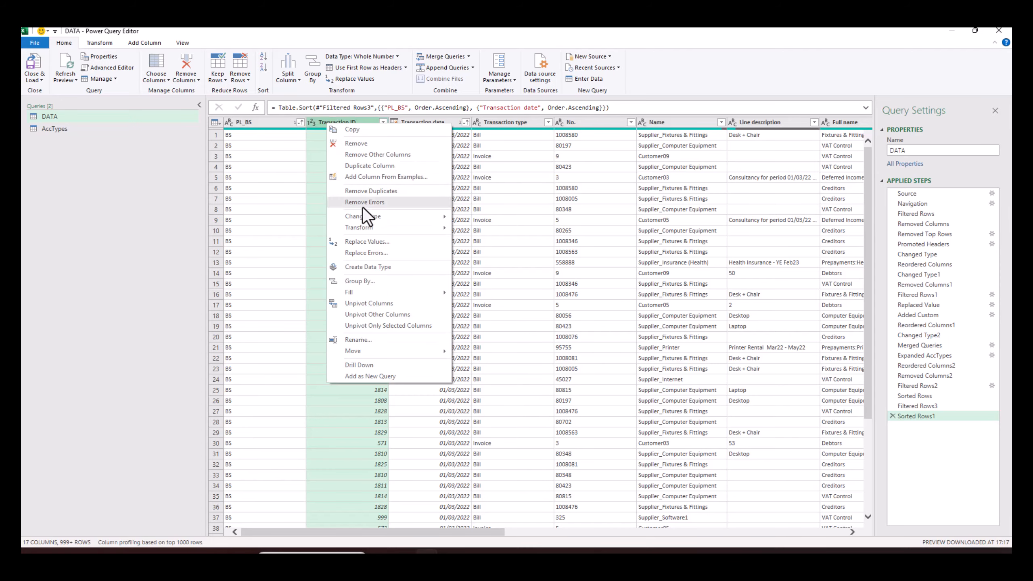
{"action": "left_click", "coordinate": [366, 341]}
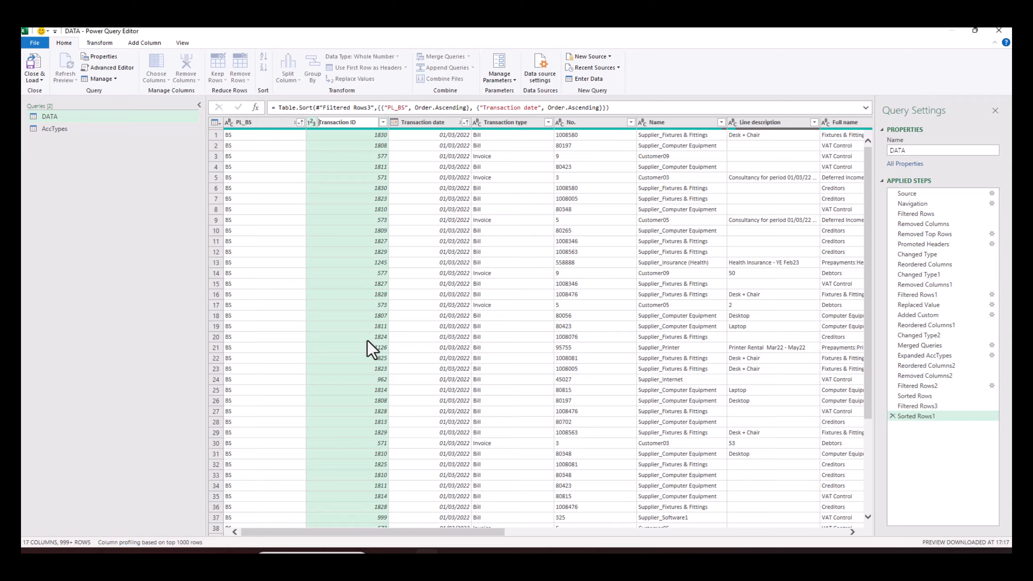
{"action": "key", "text": "Delete"}
{"action": "key", "text": "Delete"}
{"action": "key", "text": "Delete"}
{"action": "key", "text": "Delete"}
{"action": "key", "text": "Delete"}
{"action": "key", "text": "Delete"}
{"action": "key", "text": "Return"}
{"action": "right_click", "coordinate": [433, 122]}
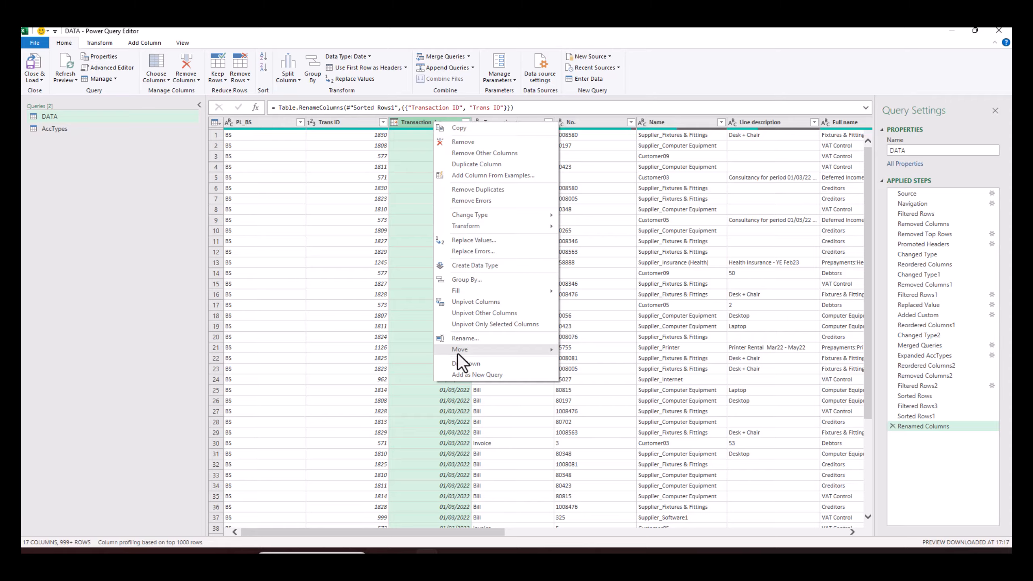
{"action": "left_click", "coordinate": [473, 338]}
{"action": "key", "text": "Home"}
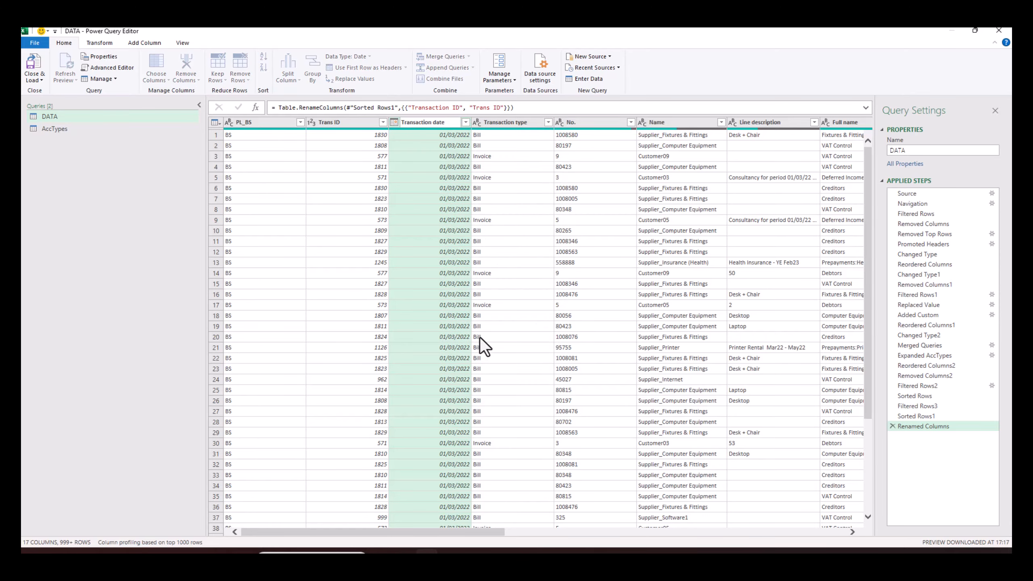
{"action": "key", "text": "Delete"}
{"action": "key", "text": "Delete"}
{"action": "key", "text": "Delete"}
{"action": "key", "text": "Delete"}
{"action": "key", "text": "Delete"}
{"action": "key", "text": "Delete"}
{"action": "key", "text": "BackSpace"}
{"action": "type", "text": "D"}
{"action": "left_click", "coordinate": [511, 122]}
- Rename the Transaction type column to Trans Type
{"action": "right_click", "coordinate": [512, 122]}
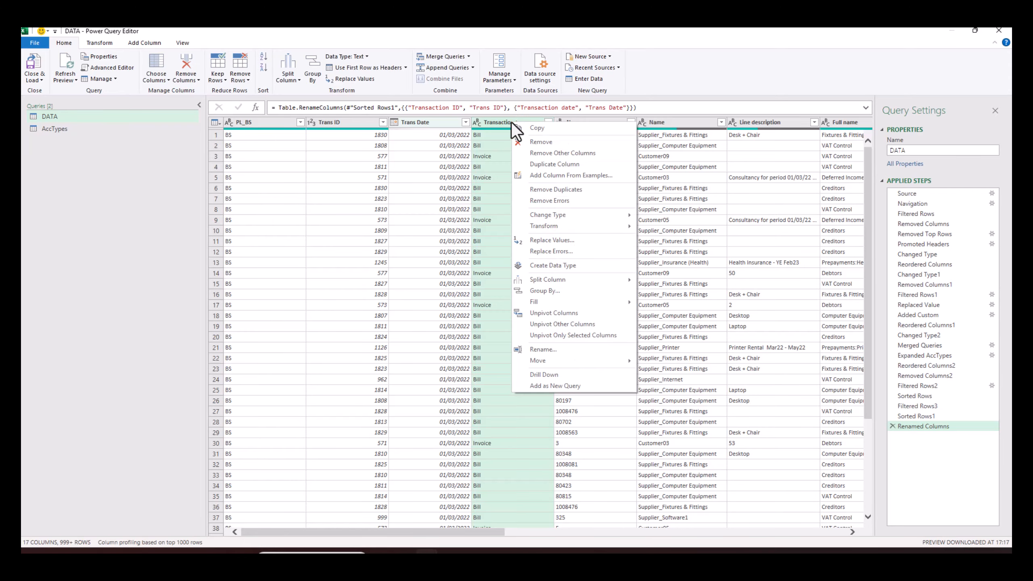
{"action": "left_click", "coordinate": [551, 355]}
{"action": "left_click", "coordinate": [498, 122]}
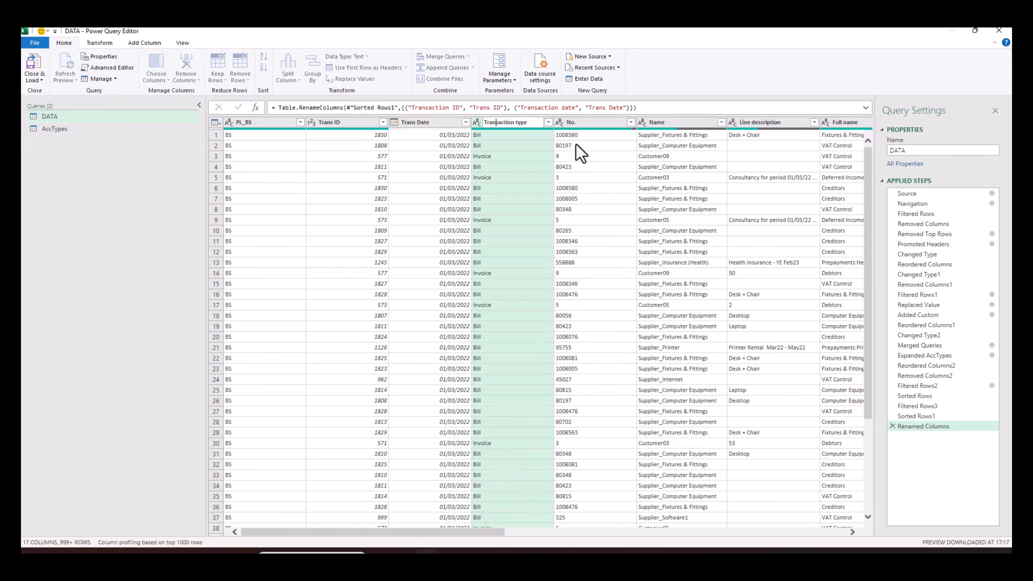
{"action": "key", "text": "Delete"}
{"action": "key", "text": "Delete"}
{"action": "key", "text": "Delete"}
{"action": "key", "text": "Delete"}
{"action": "key", "text": "Delete"}
{"action": "key", "text": "Delete"}
{"action": "key", "text": "BackSpace"}
{"action": "type", "text": "T"}
{"action": "left_click_drag", "start_coordinate": [498, 534], "coordinate": [543, 533]}
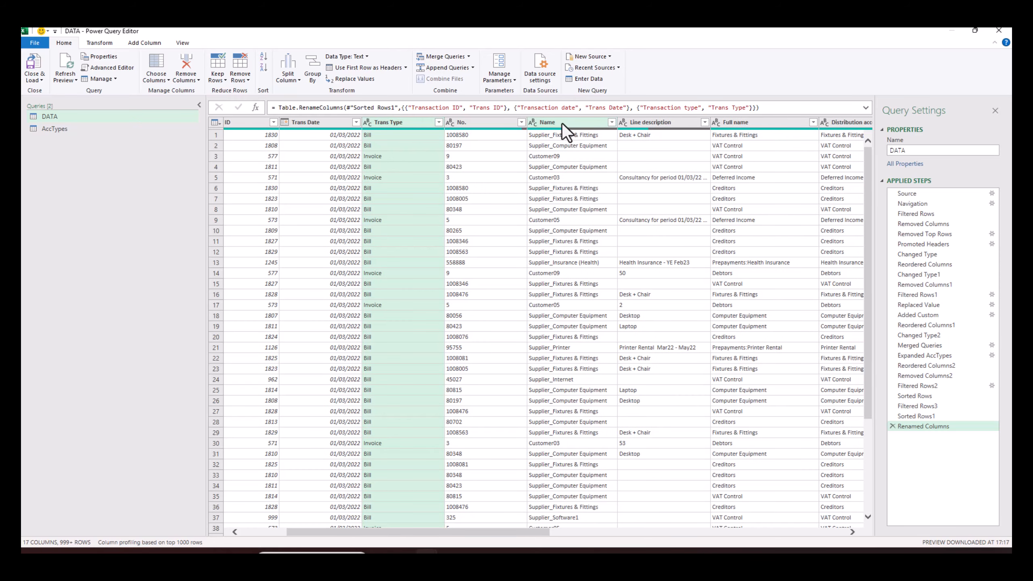
- Rename the Line description column to Description
{"action": "left_click", "coordinate": [645, 122]}
{"action": "right_click", "coordinate": [644, 122]}
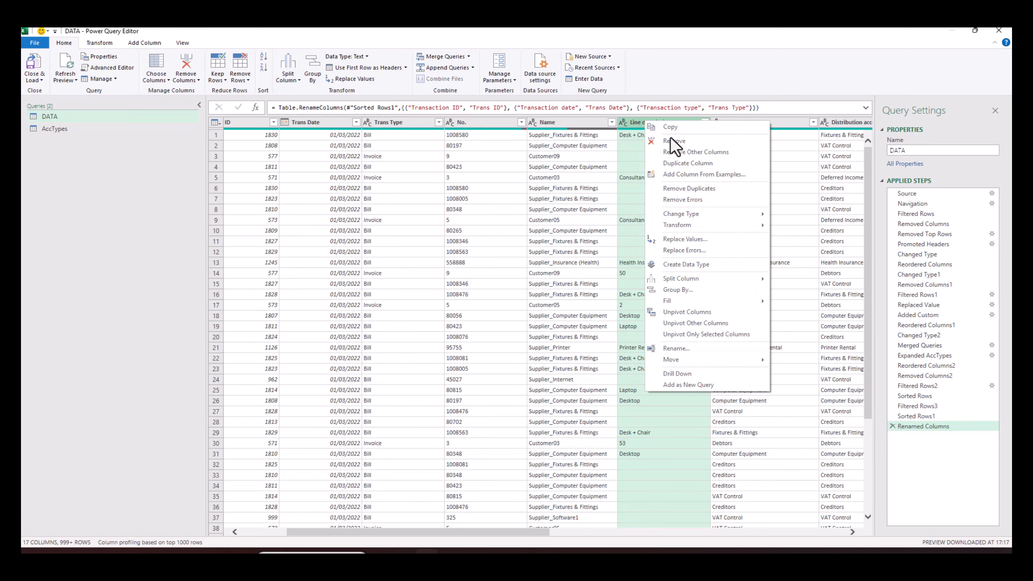
{"action": "left_click", "coordinate": [685, 348]}
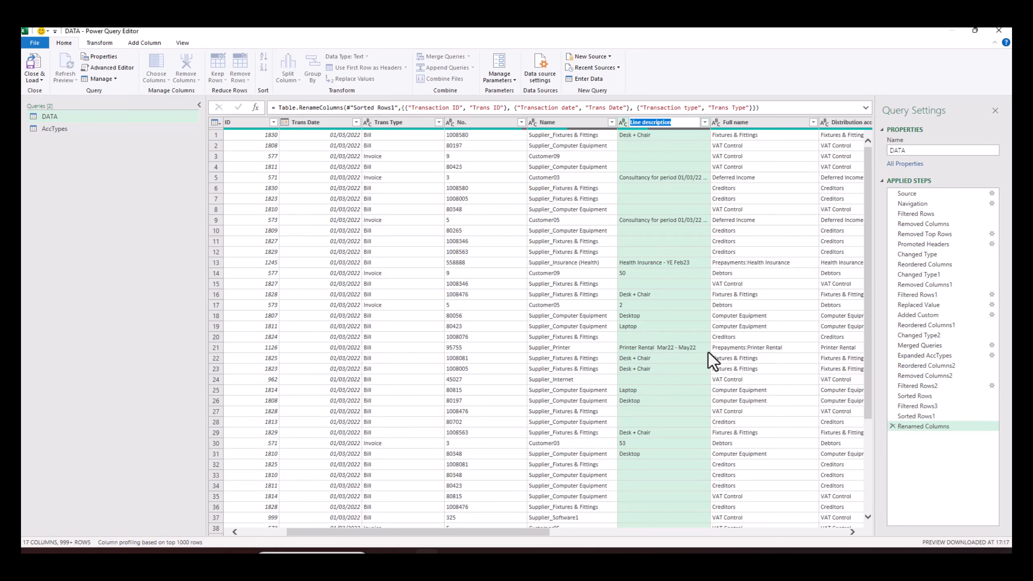
{"action": "key", "text": "Home"}
{"action": "key", "text": "Delete"}
{"action": "key", "text": "Delete"}
{"action": "key", "text": "Delete"}
{"action": "key", "text": "Delete"}
{"action": "key", "text": "Delete"}
{"action": "key", "text": "Delete"}
{"action": "type", "text": "D"}
{"action": "key", "text": "Return"}
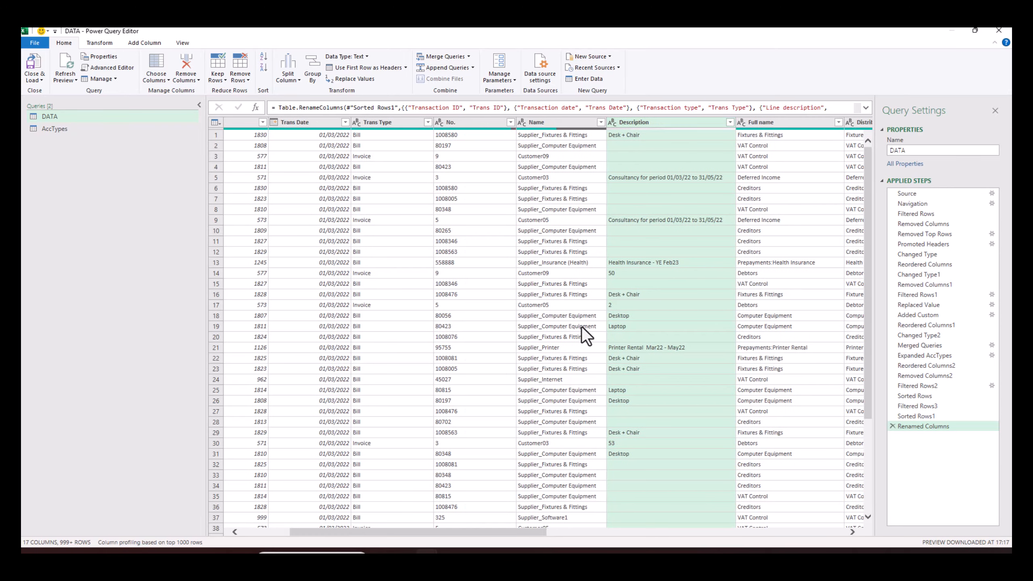
{"action": "left_click_drag", "start_coordinate": [541, 533], "coordinate": [642, 534]}
- Rename the Full name column to Full Account Name
{"action": "right_click", "coordinate": [535, 123]}
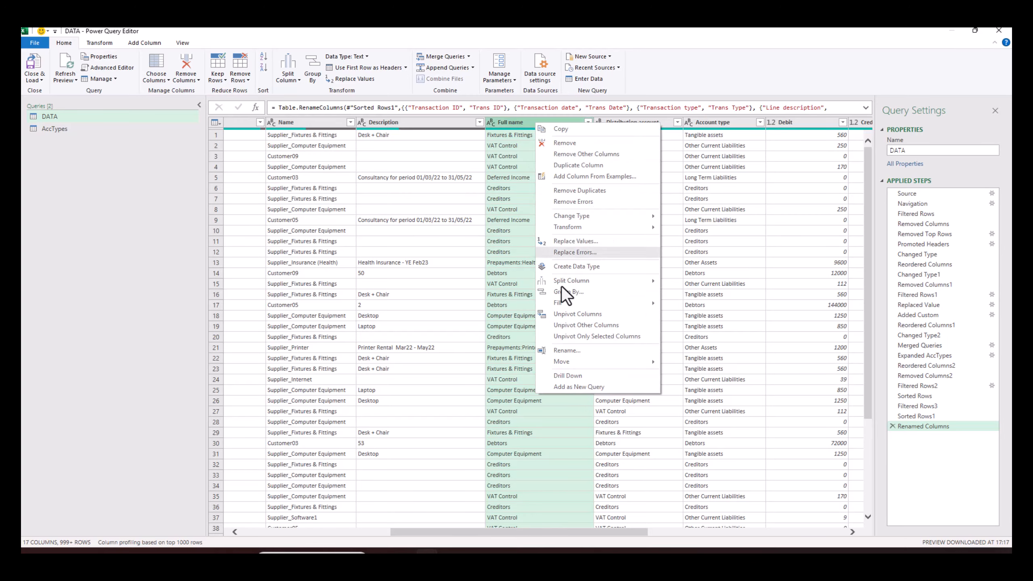
{"action": "left_click", "coordinate": [565, 350]}
{"action": "key", "text": "End"}
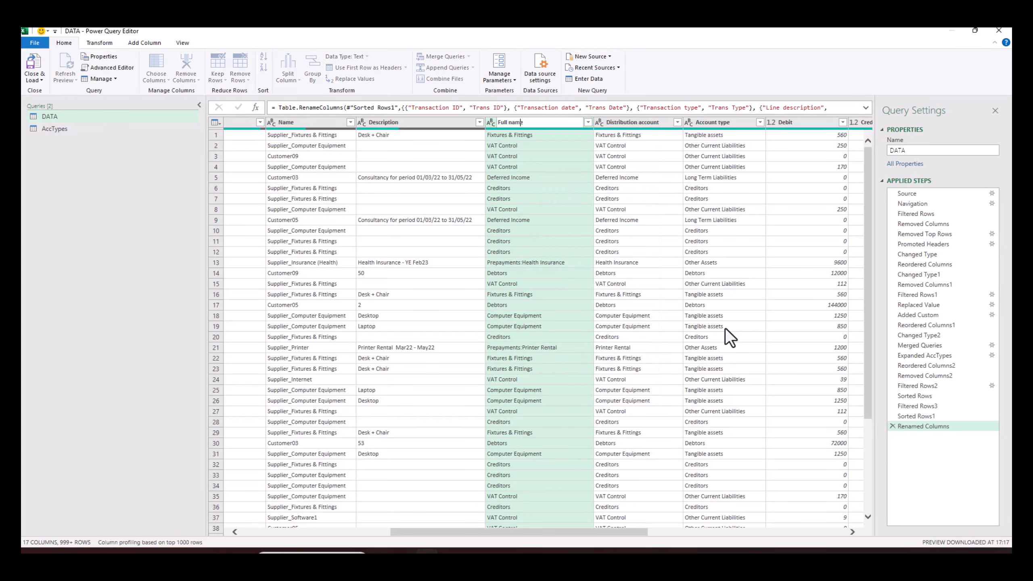
{"action": "key", "text": "ctrl+Left"}
{"action": "type", "text": "Accoiu"}
{"action": "key", "text": "BackSpace"}
{"action": "key", "text": "BackSpace"}
{"action": "type", "text": "unt"}
{"action": "key", "text": "BackSpace"}
{"action": "type", "text": "N"}
{"action": "key", "text": "Return"}
- Rename Distribution account to Account Name and Account type to Account Type
{"action": "right_click", "coordinate": [623, 120]}
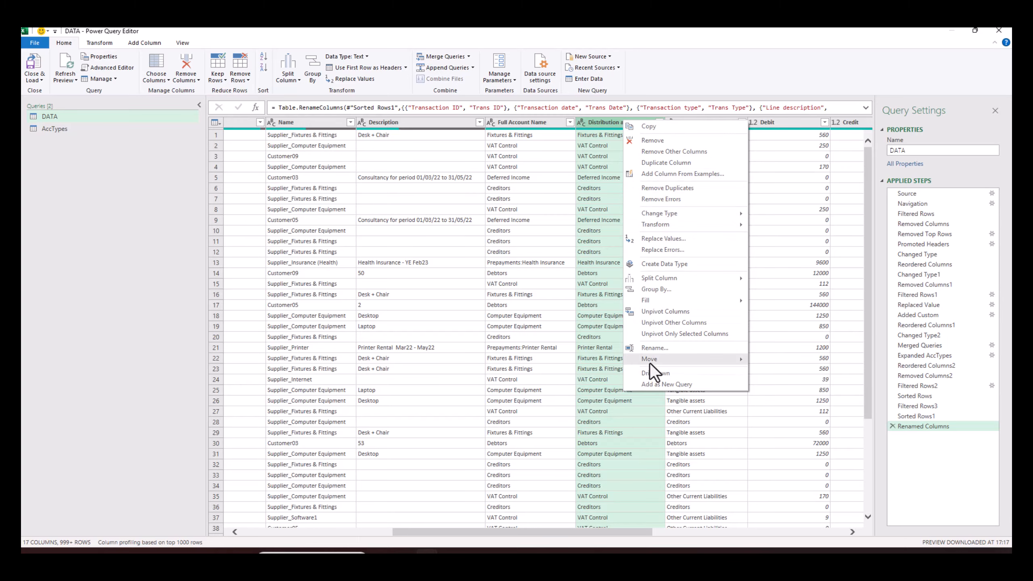
{"action": "left_click", "coordinate": [669, 348]}
{"action": "key", "text": "Home"}
{"action": "key", "text": "Delete"}
{"action": "key", "text": "Delete"}
{"action": "key", "text": "Delete"}
{"action": "key", "text": "Delete"}
{"action": "key", "text": "Delete"}
{"action": "key", "text": "Delete"}
{"action": "key", "text": "Delete"}
{"action": "key", "text": "Delete"}
{"action": "key", "text": "Delete"}
{"action": "key", "text": "Delete"}
{"action": "key", "text": "Delete"}
{"action": "key", "text": "Delete"}
{"action": "key", "text": "Delete"}
{"action": "key", "text": "Delete"}
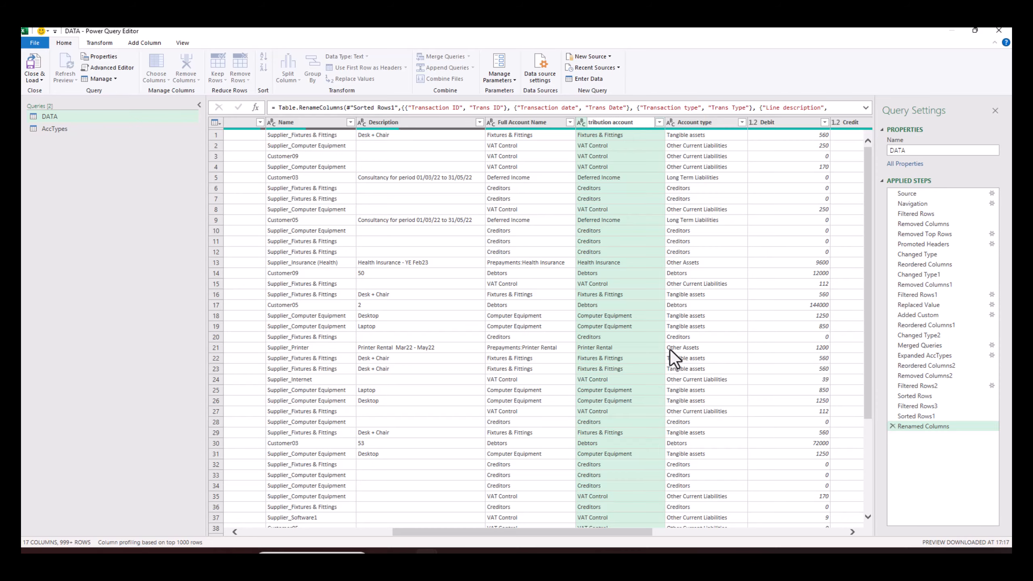
{"action": "type", "text": "Account Name"}
{"action": "key", "text": "Return"}
{"action": "right_click", "coordinate": [718, 121]}
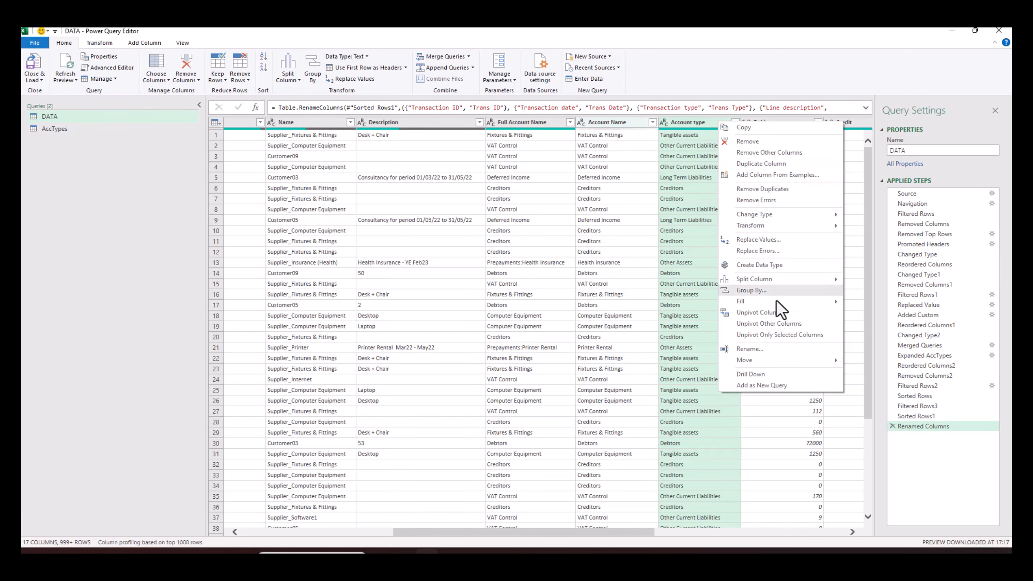
{"action": "left_click", "coordinate": [748, 349]}
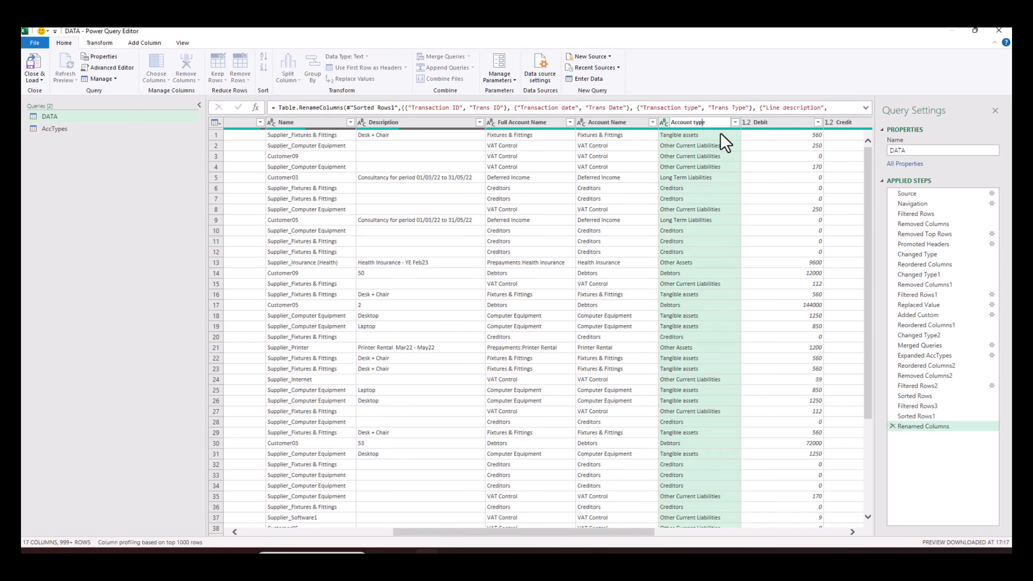
{"action": "key", "text": "Left"}
{"action": "key", "text": "Left"}
{"action": "key", "text": "Left"}
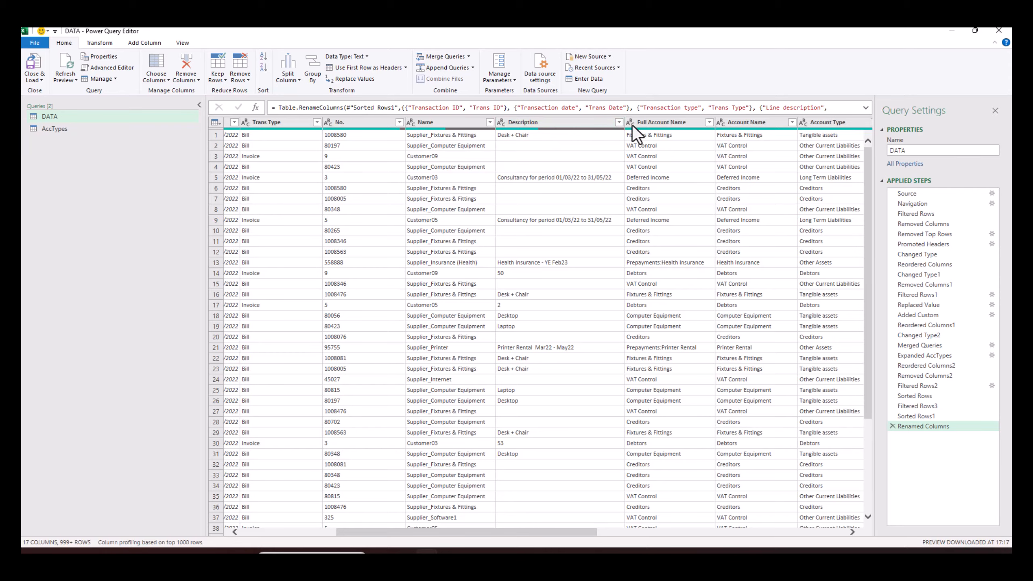
{"action": "left_click_drag", "start_coordinate": [603, 534], "coordinate": [832, 531]}
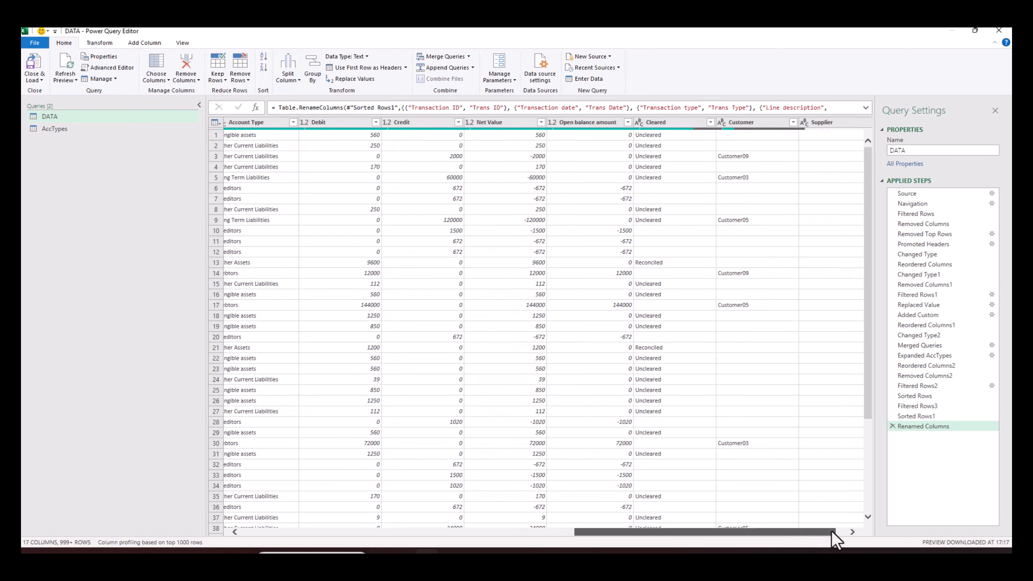
- Rename Open balance amount to Open Balance and Cleared to Clr
{"action": "right_click", "coordinate": [589, 123]}
{"action": "left_click", "coordinate": [623, 339]}
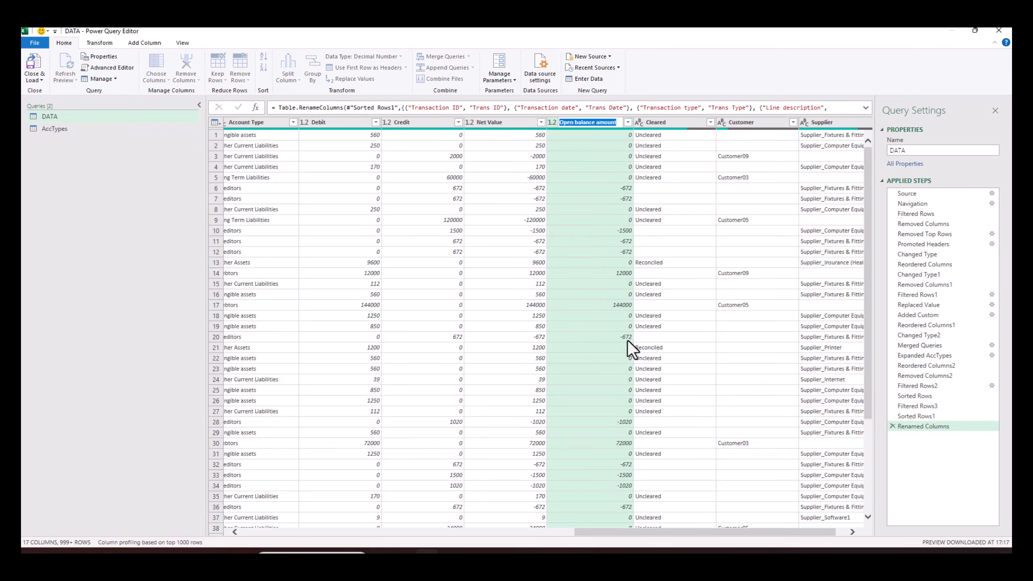
{"action": "key", "text": "End"}
{"action": "key", "text": "BackSpace"}
{"action": "key", "text": "BackSpace"}
{"action": "key", "text": "BackSpace"}
{"action": "key", "text": "BackSpace"}
{"action": "key", "text": "BackSpace"}
{"action": "key", "text": "BackSpace"}
{"action": "key", "text": "BackSpace"}
{"action": "key", "text": "BackSpace"}
{"action": "key", "text": "Left"}
{"action": "key", "text": "Left"}
{"action": "key", "text": "Left"}
{"action": "key", "text": "BackSpace"}
{"action": "type", "text": "B"}
{"action": "left_click", "coordinate": [676, 125]}
{"action": "right_click", "coordinate": [675, 124]}
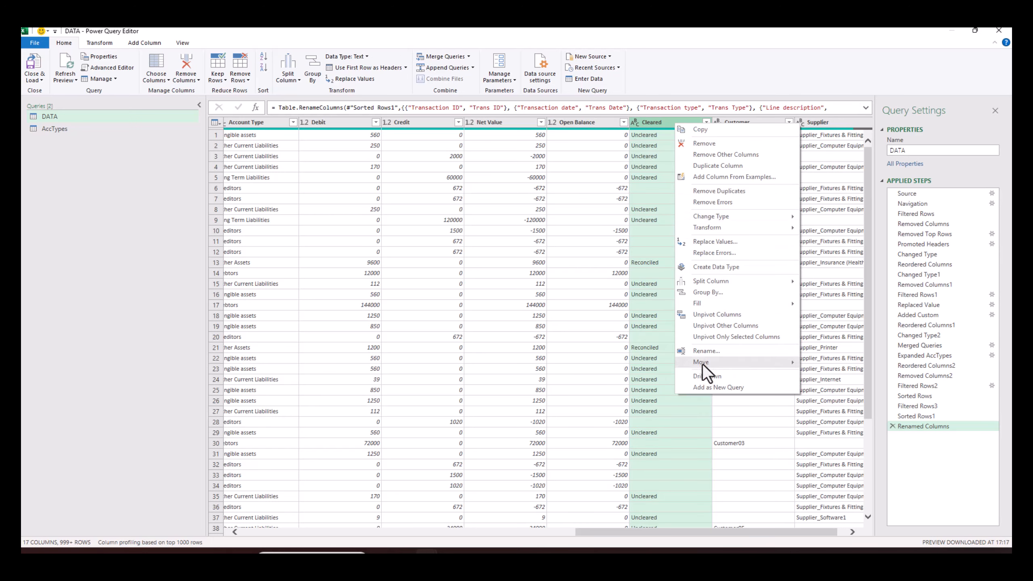
{"action": "left_click", "coordinate": [714, 351]}
{"action": "type", "text": "Cl"}
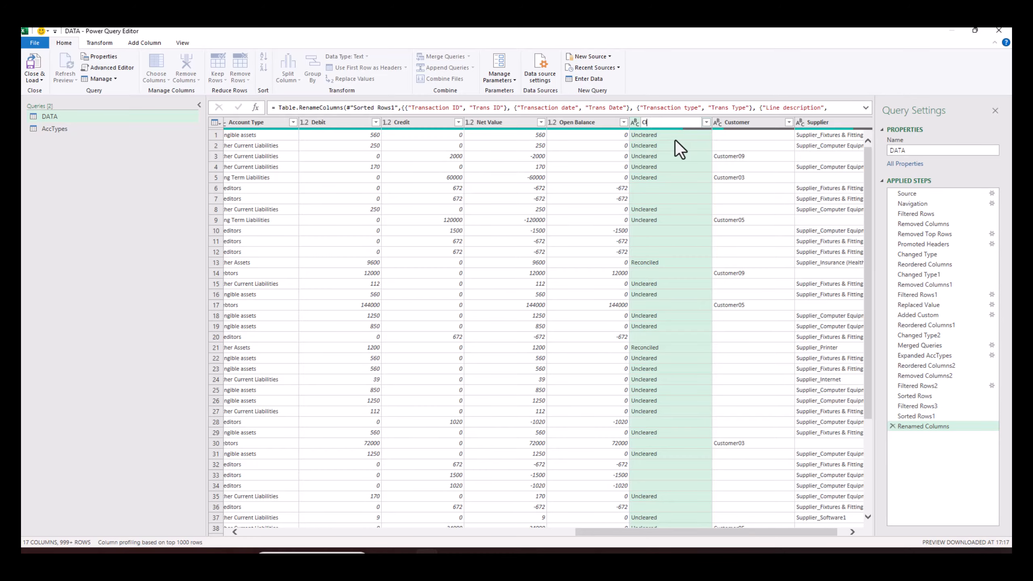
{"action": "type", "text": "r"}
{"action": "key", "text": "Return"}
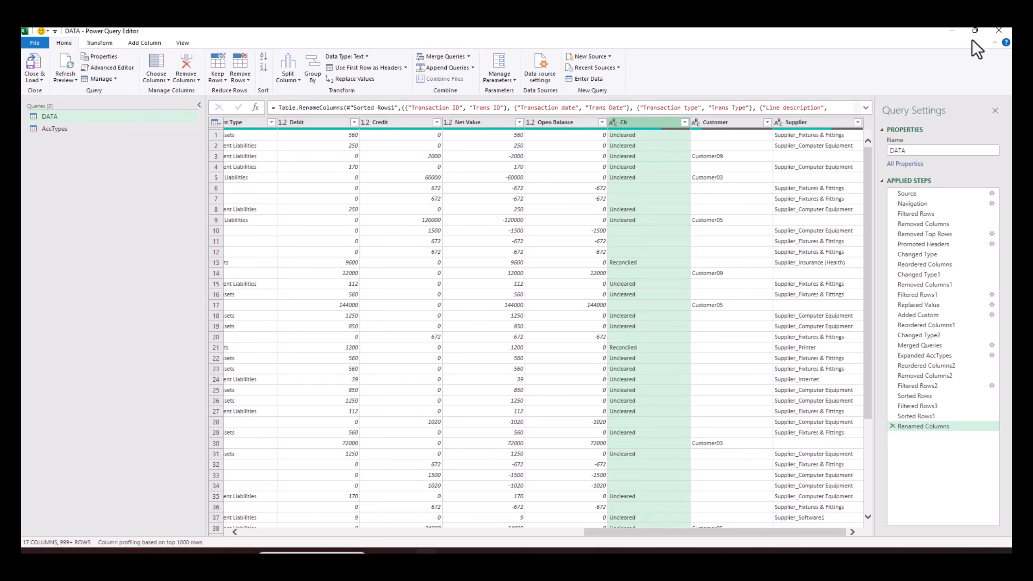
- Close Power Query Editor keeping the changes, reloading DATA with 4,752 rows
{"action": "left_click", "coordinate": [997, 30]}
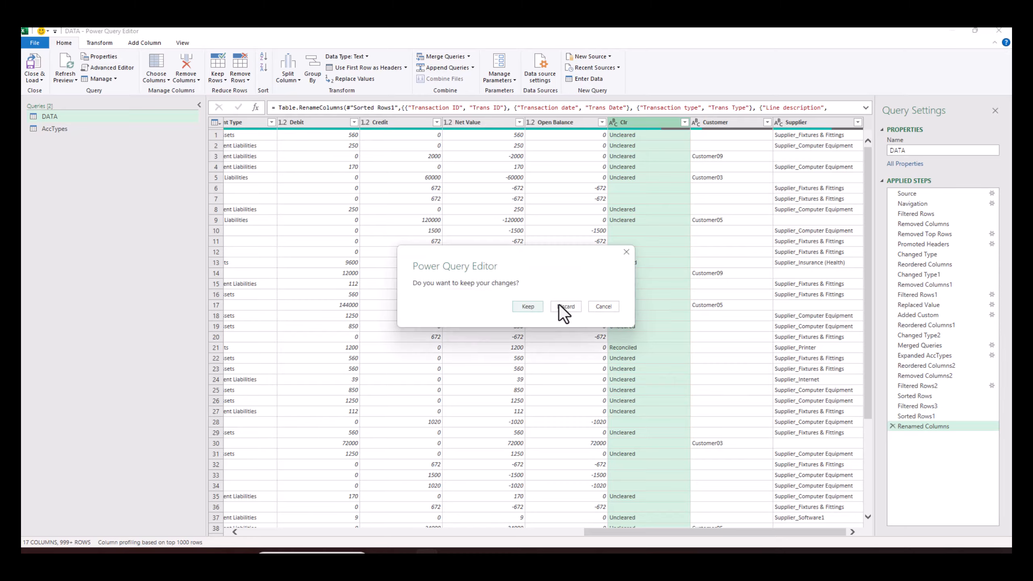
{"action": "left_click", "coordinate": [529, 305]}
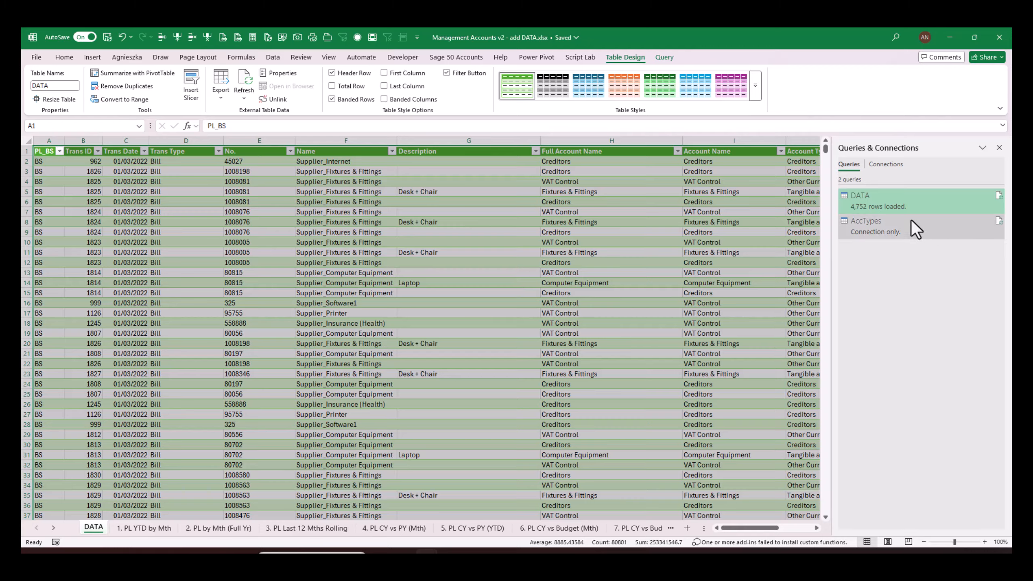
{"action": "left_click_drag", "start_coordinate": [831, 231], "coordinate": [923, 231]}
{"action": "left_click", "coordinate": [666, 285]}
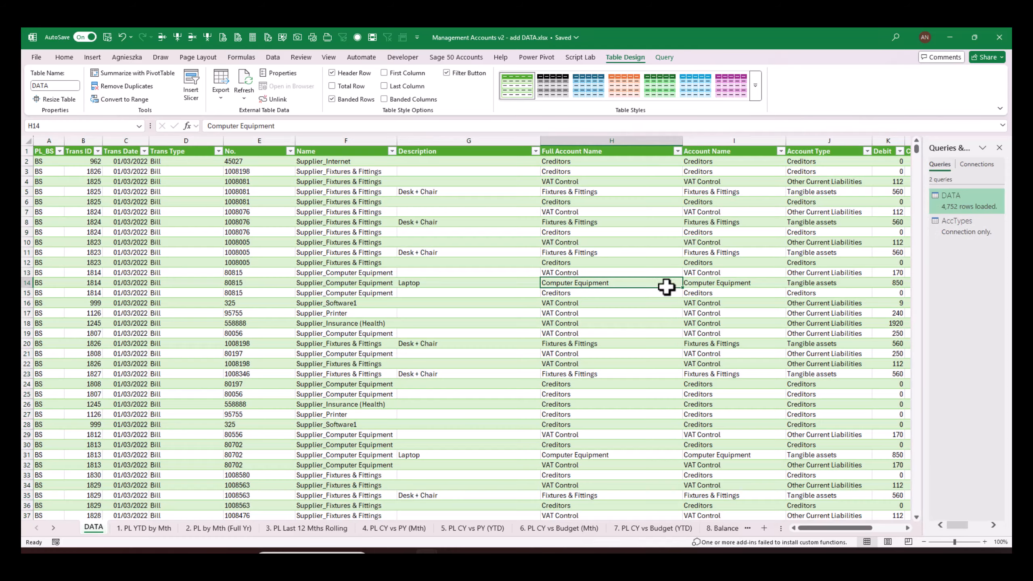
{"action": "left_click_drag", "start_coordinate": [832, 528], "coordinate": [791, 529]}
{"action": "left_click", "coordinate": [958, 224]}
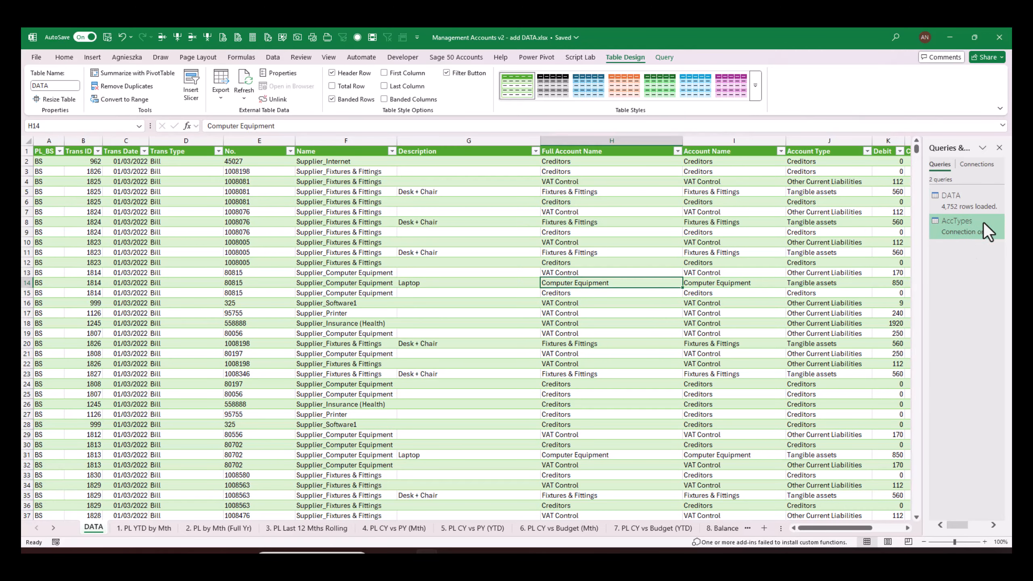
{"action": "left_click", "coordinate": [581, 296]}
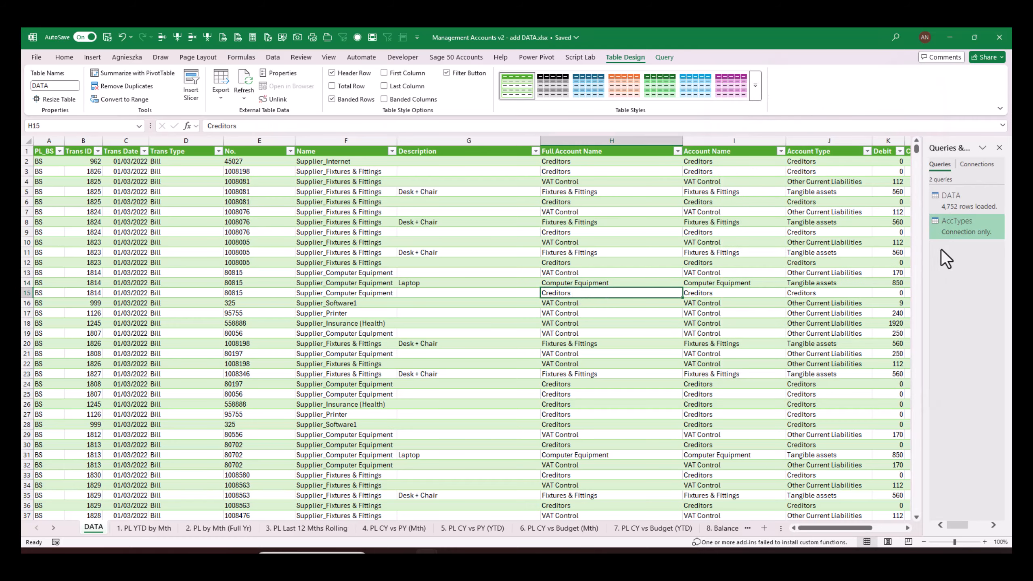
{"action": "left_click", "coordinate": [279, 352]}
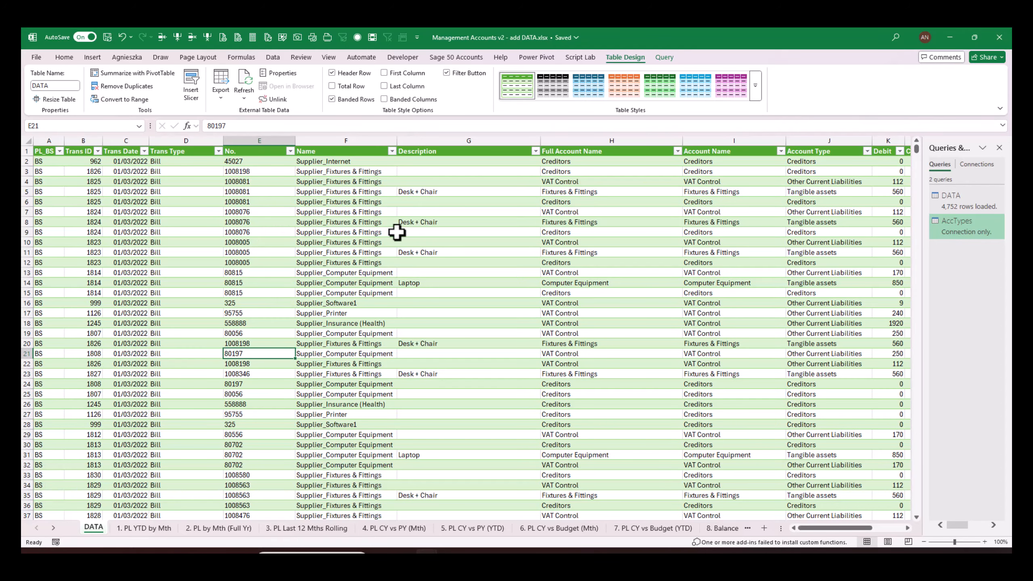
{"action": "left_click", "coordinate": [434, 263]}
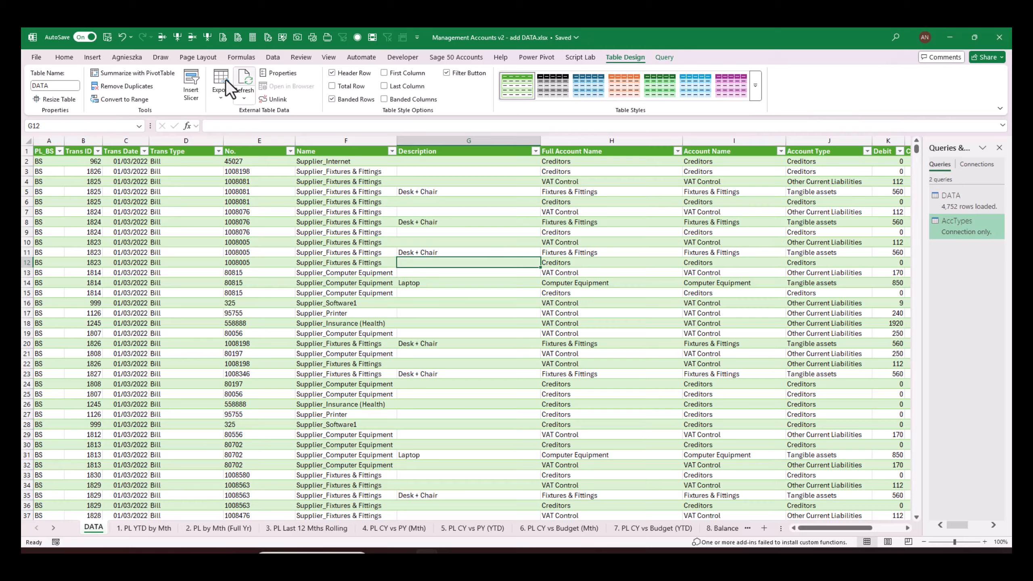
{"action": "left_click", "coordinate": [245, 98]}
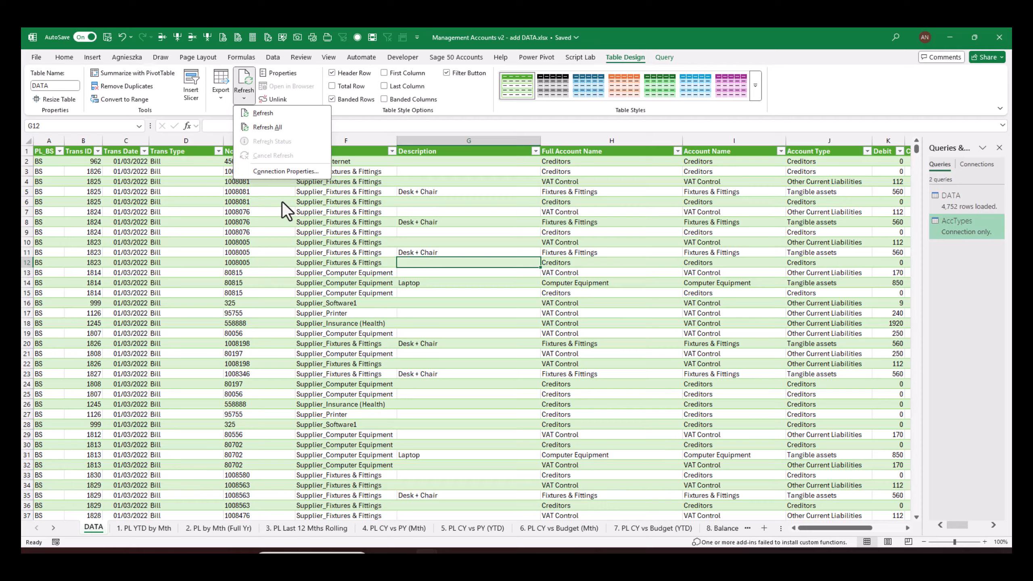
{"action": "left_click", "coordinate": [336, 216]}
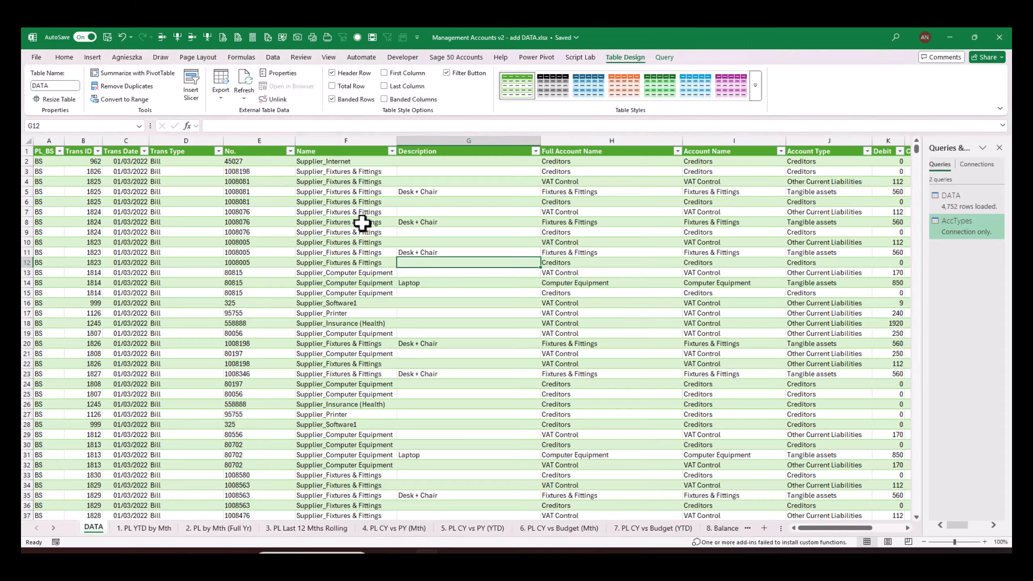
{"action": "left_click", "coordinate": [360, 222]}
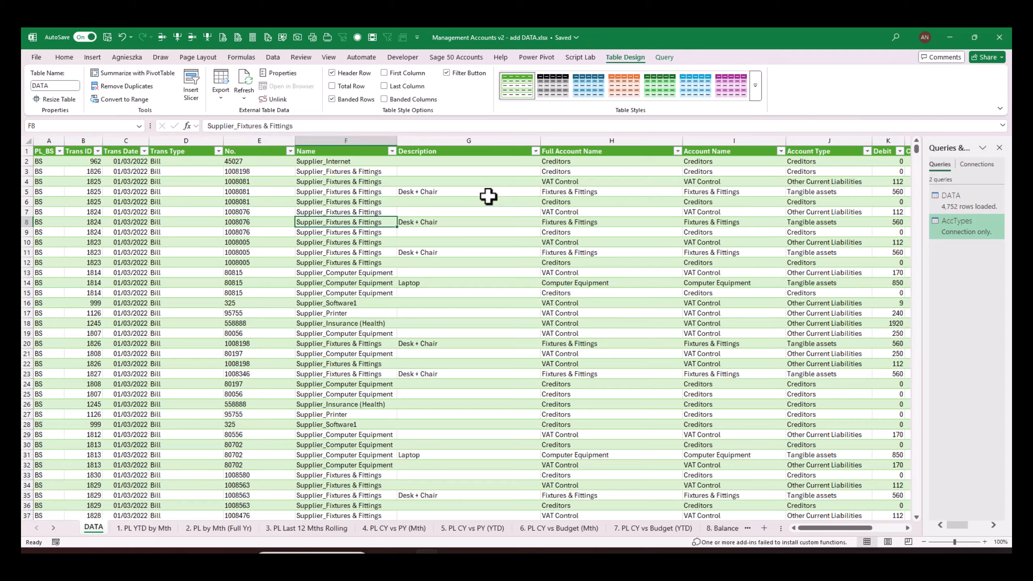
{"action": "left_click", "coordinate": [460, 244]}
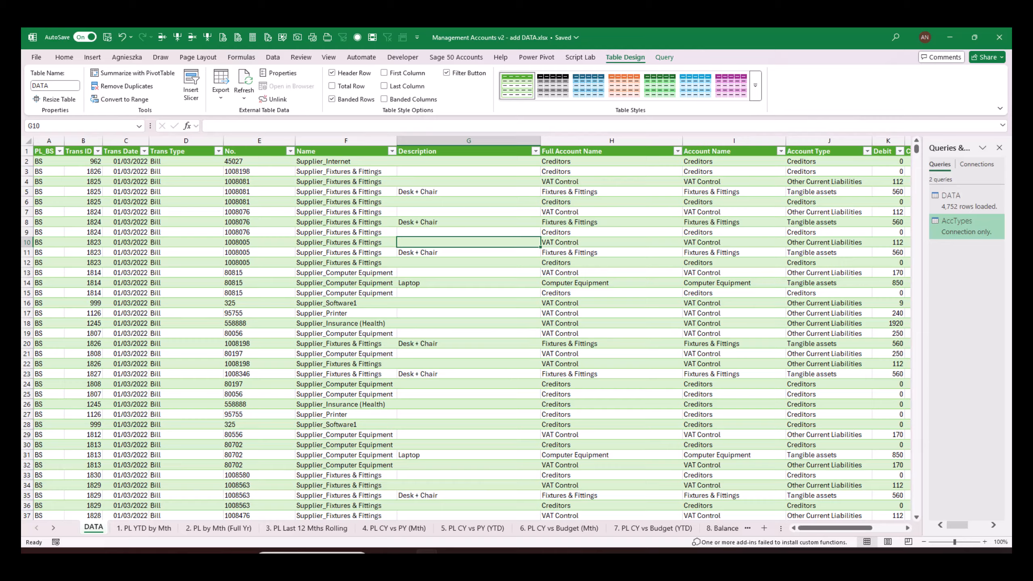
{"action": "left_click", "coordinate": [209, 262]}
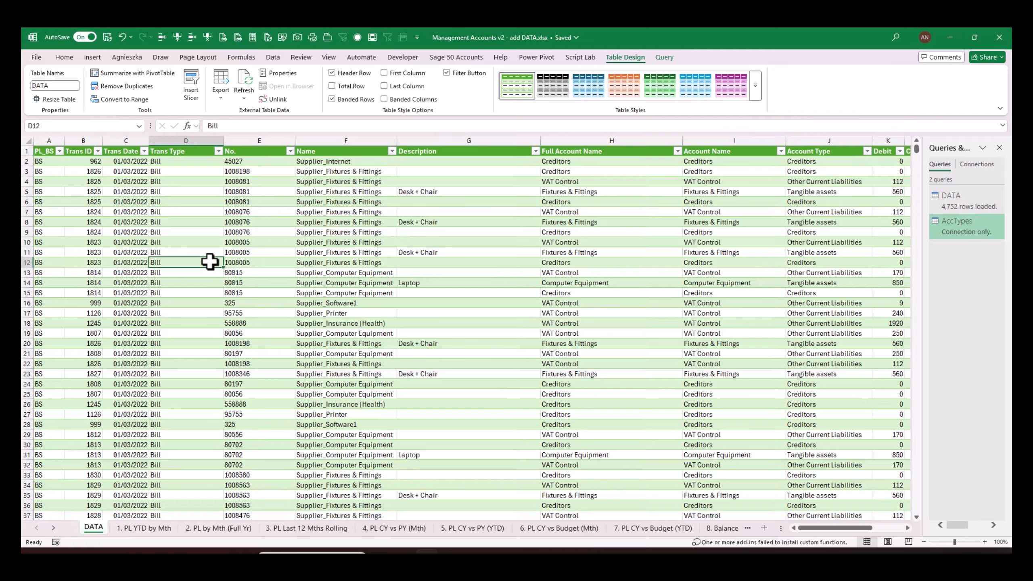